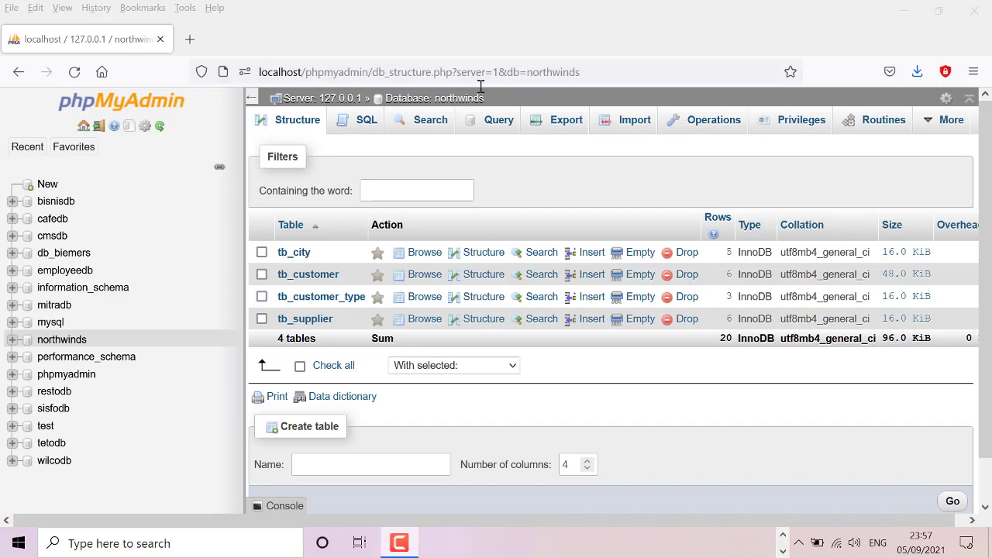
# Open the northwinds database structure listing tb_city, tb_customer, tb_customer_type and tb_supplier.
pyautogui.click(11, 339)
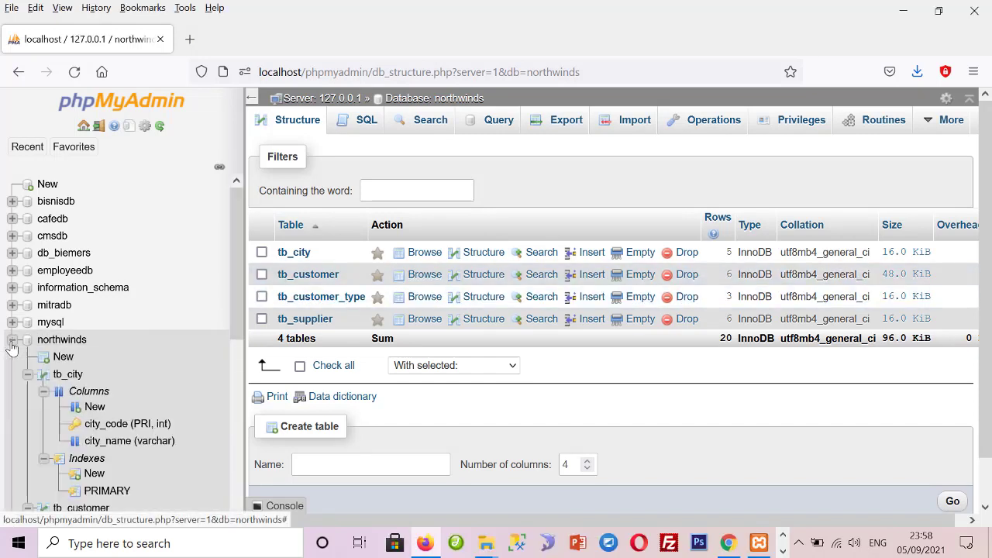
pyautogui.click(12, 342)
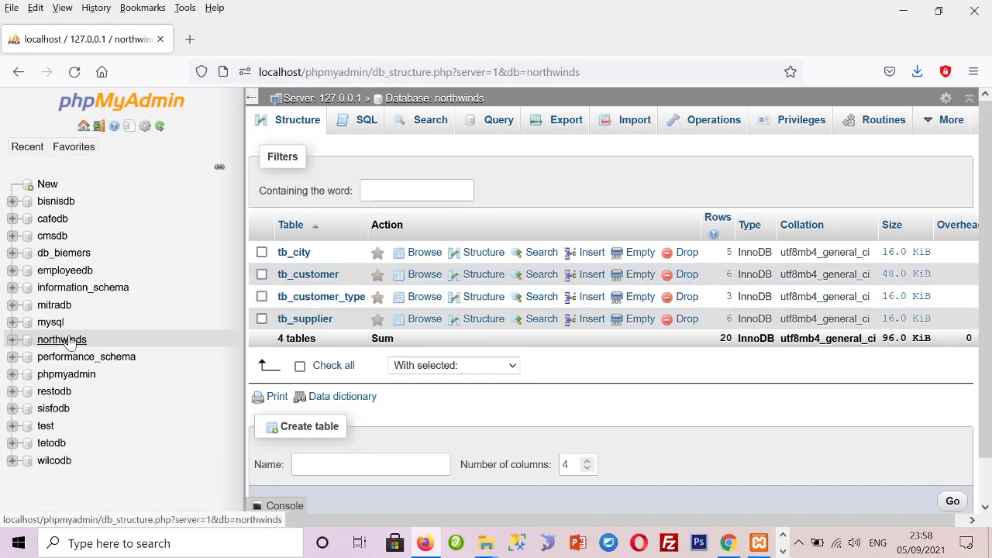
pyautogui.click(70, 345)
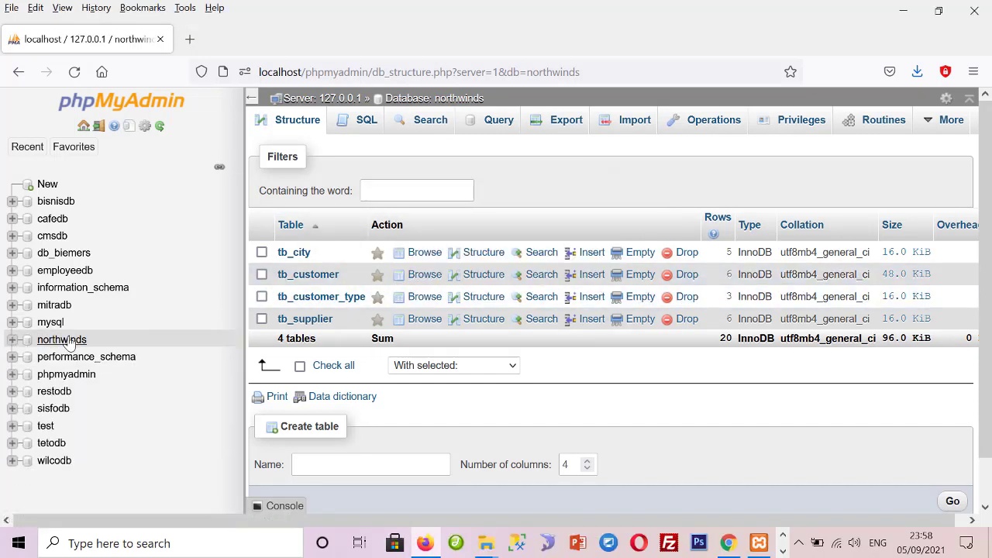
# Open the northwinds Export page and reveal the Custom export options.
pyautogui.click(583, 126)
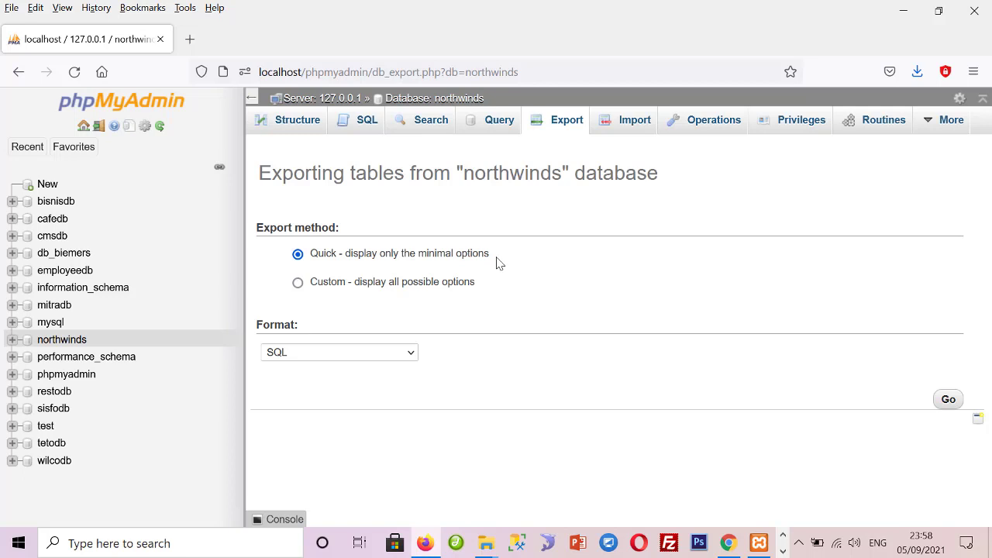
pyautogui.click(298, 284)
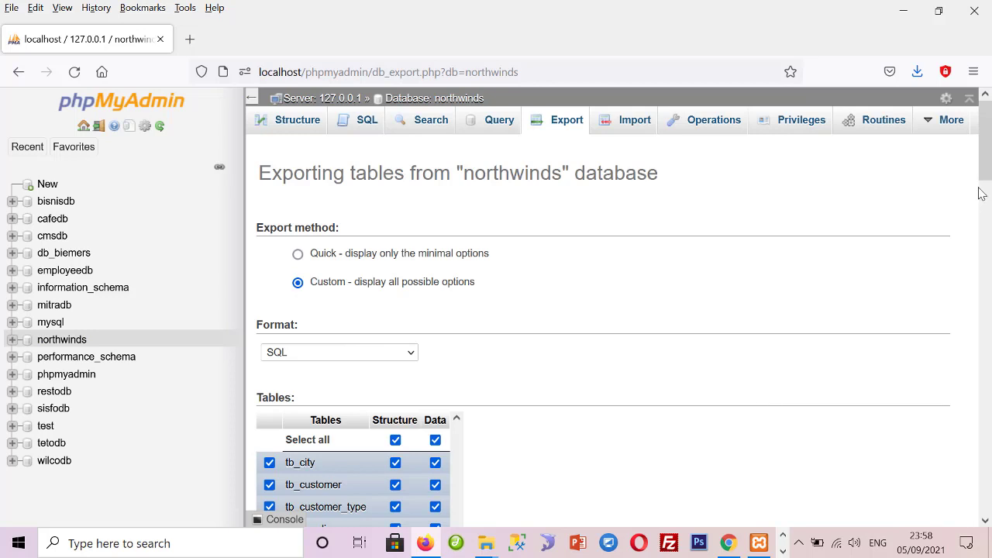
pyautogui.scroll(-5, 980, 193)
pyautogui.scroll(3, 981, 193)
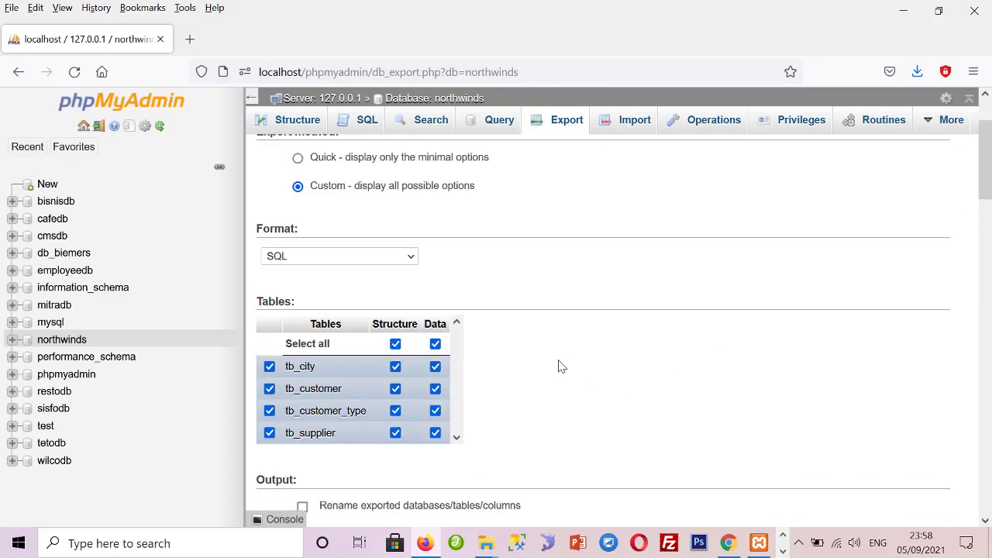
# Try excluding and re-including the four northwinds tables in the Custom table list.
pyautogui.click(270, 367)
pyautogui.click(269, 389)
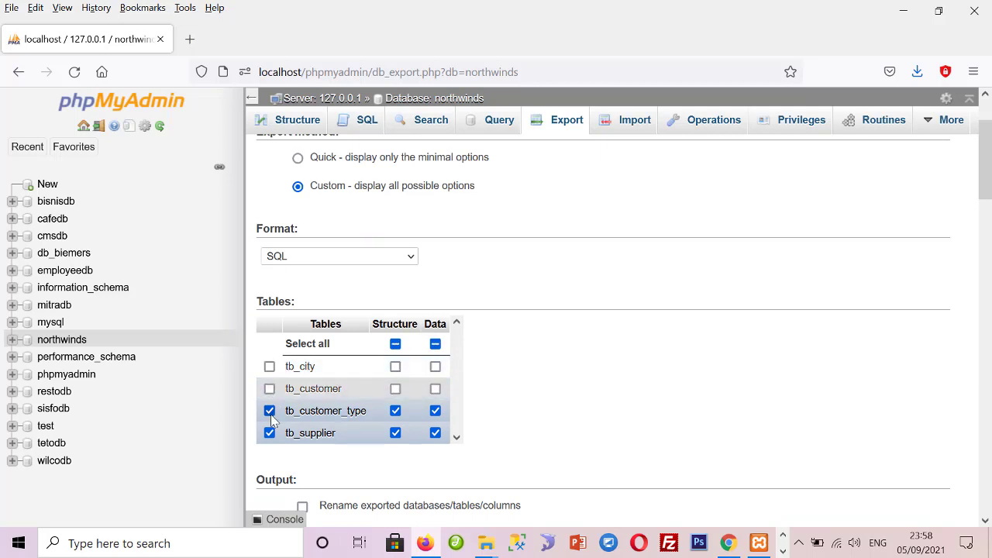
pyautogui.click(270, 411)
pyautogui.click(270, 433)
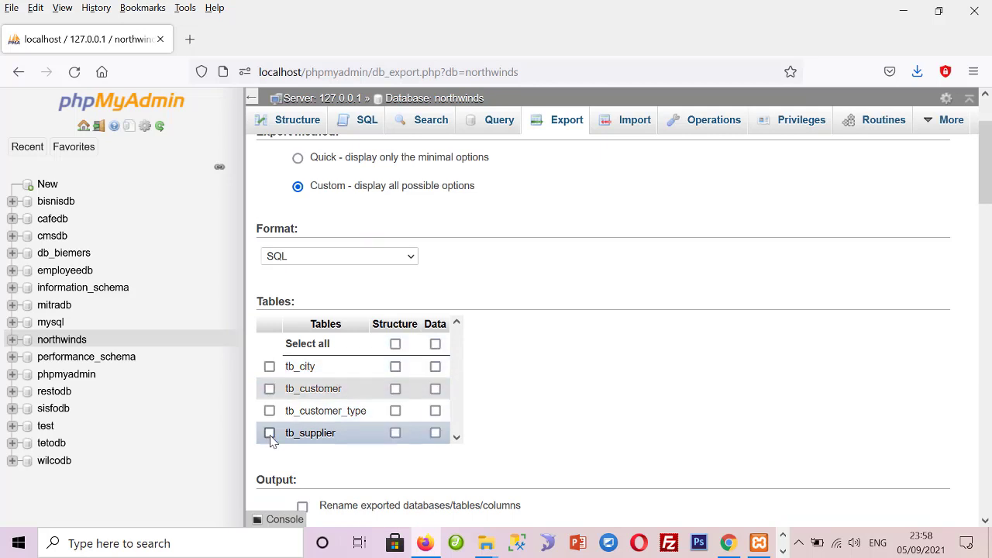
pyautogui.click(269, 369)
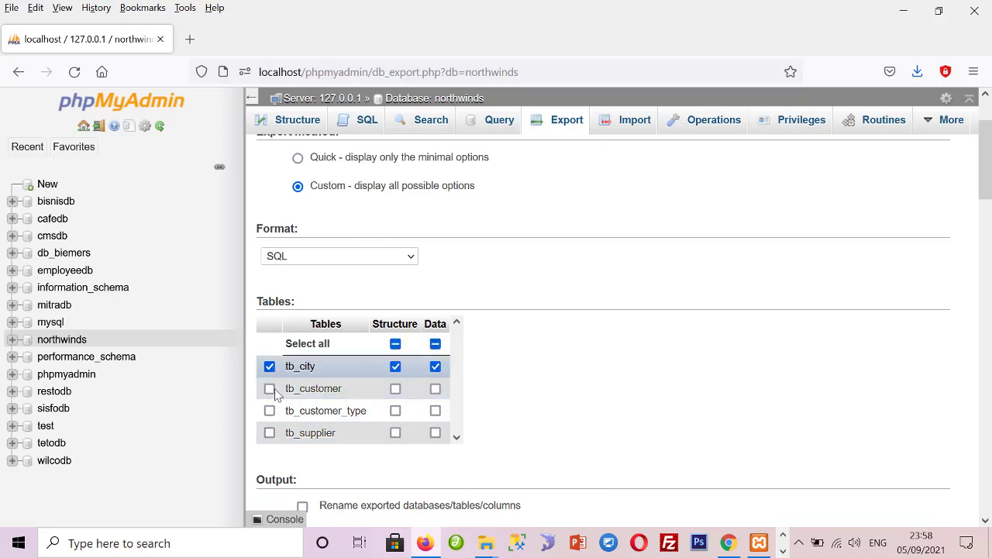
pyautogui.click(270, 389)
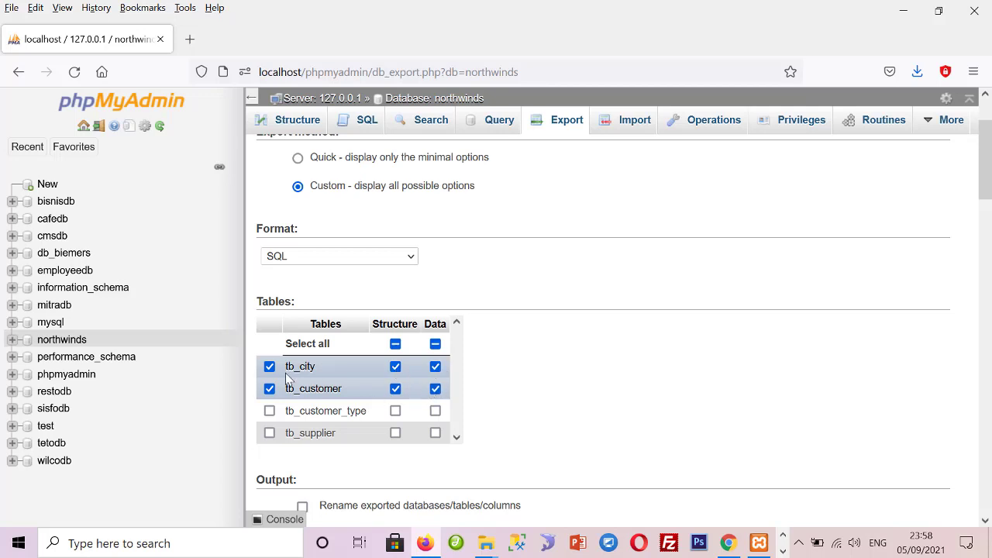
pyautogui.click(269, 367)
pyautogui.click(269, 388)
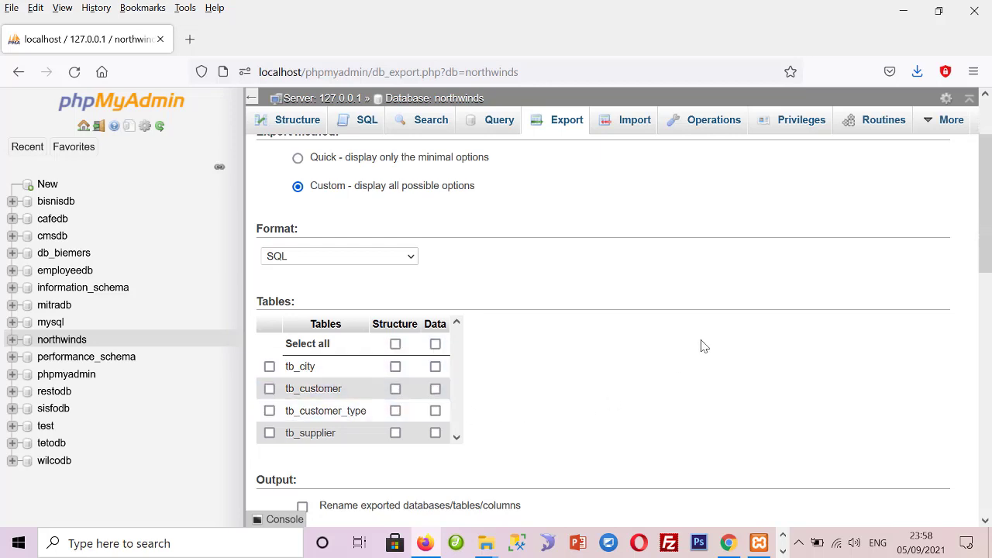
# Look over the remaining options, then return to the Quick export method with SQL format.
pyautogui.scroll(-5, 958, 237)
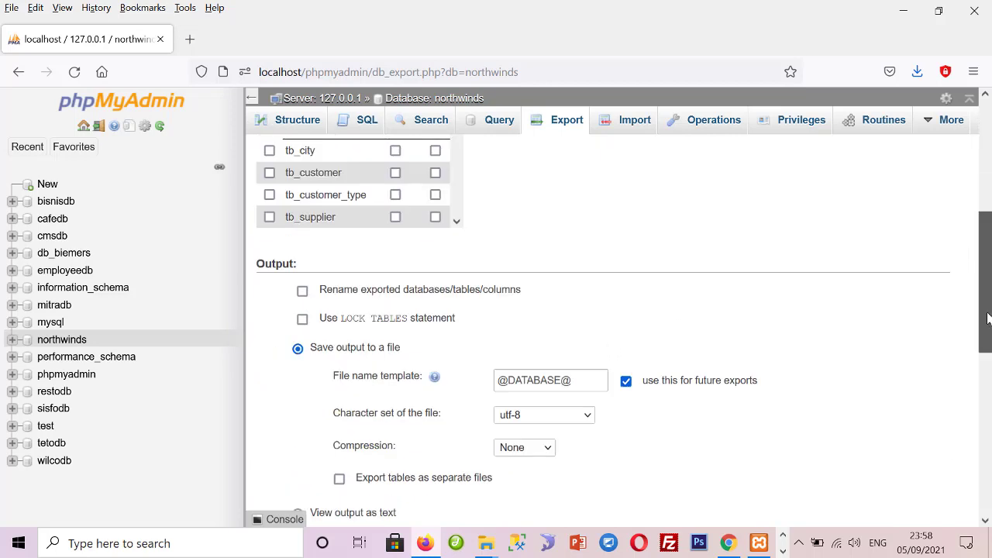
pyautogui.moveTo(975, 372)
pyautogui.mouseDown()
pyautogui.moveTo(977, 221)
pyautogui.moveTo(983, 364)
pyautogui.moveTo(989, 262)
pyautogui.mouseUp()
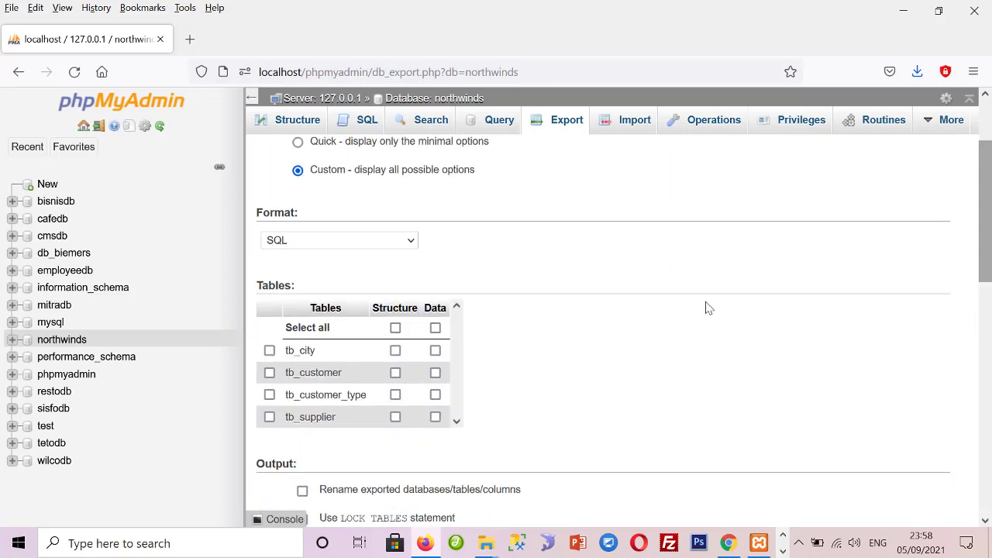
pyautogui.scroll(3, 989, 260)
pyautogui.click(298, 254)
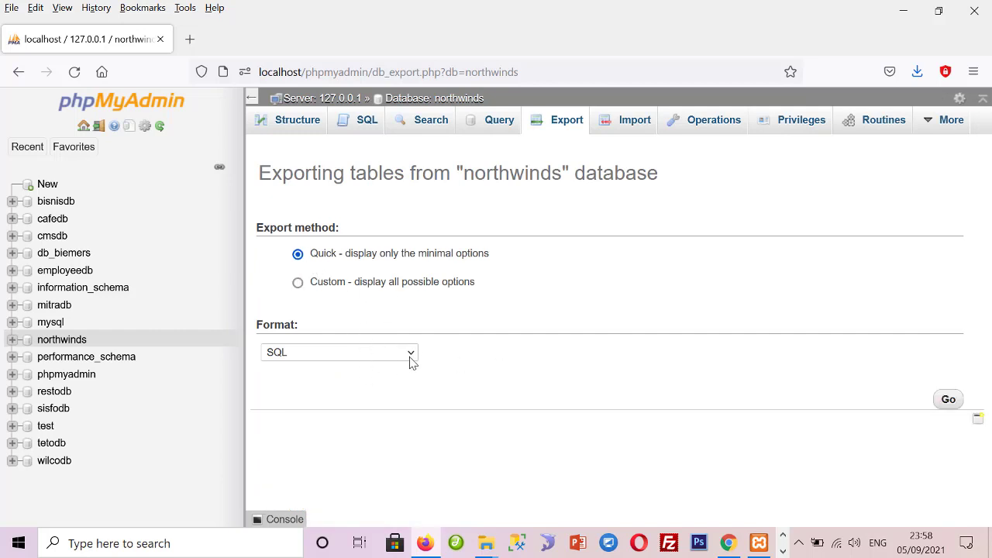
# Preview the Texy! text, XML and PHP array formats, then set the export format back to SQL.
pyautogui.click(411, 357)
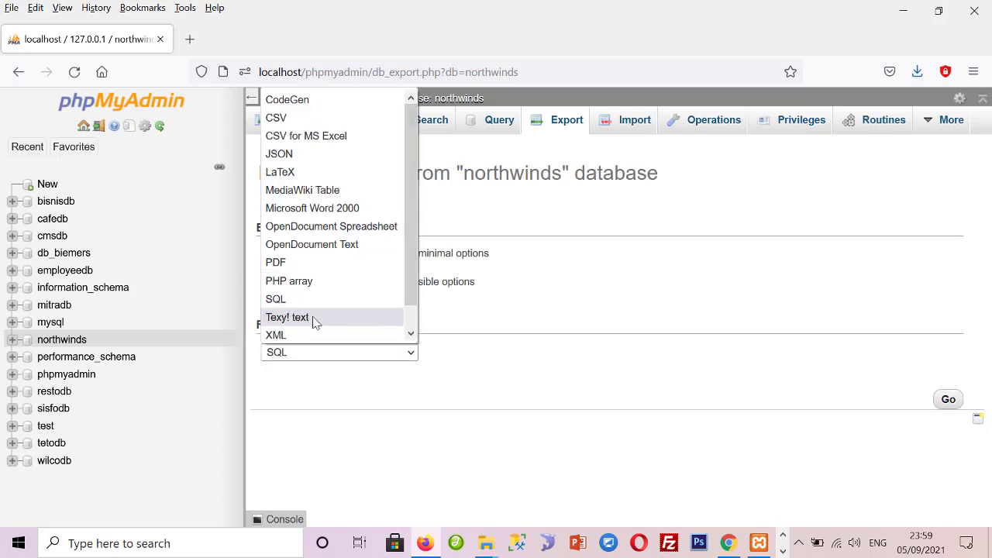
pyautogui.click(315, 319)
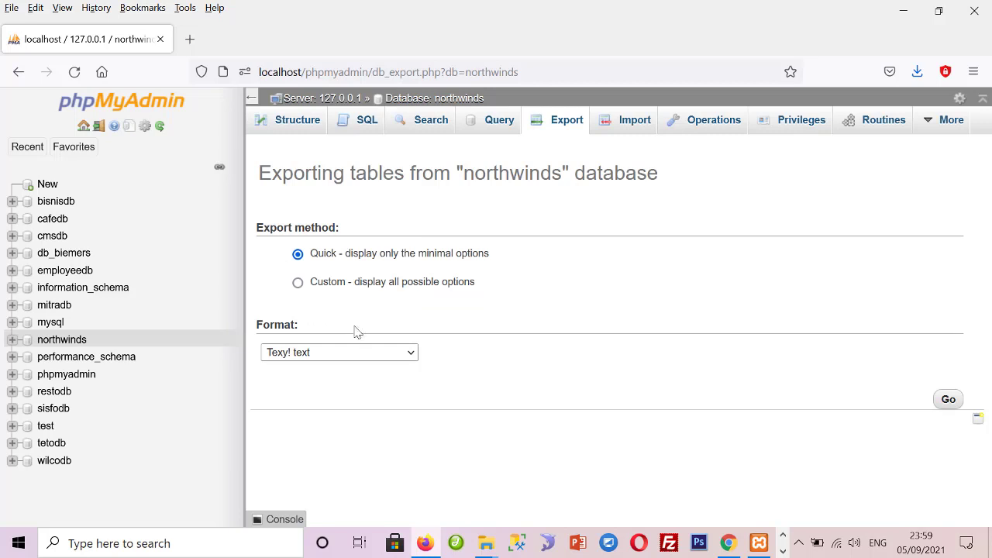
pyautogui.click(413, 354)
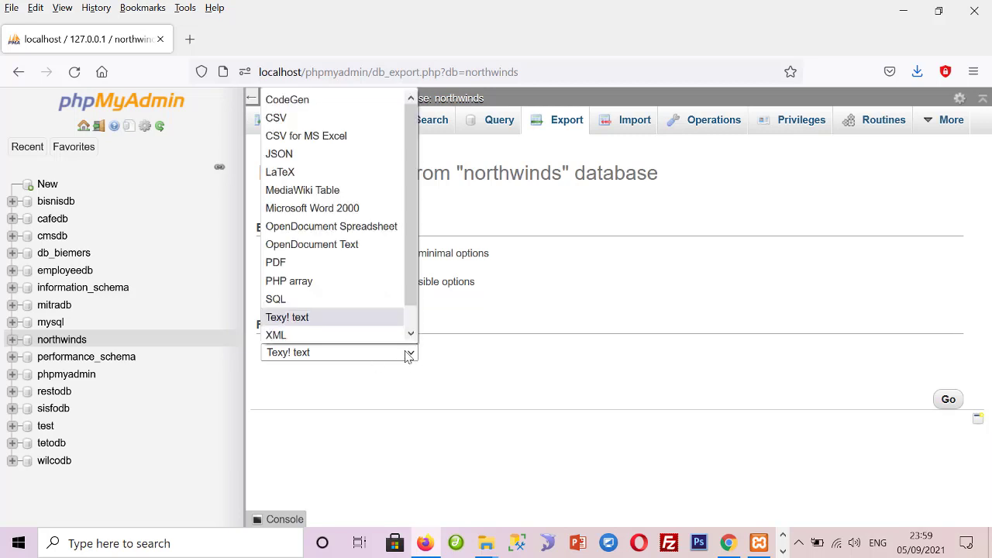
pyautogui.click(298, 331)
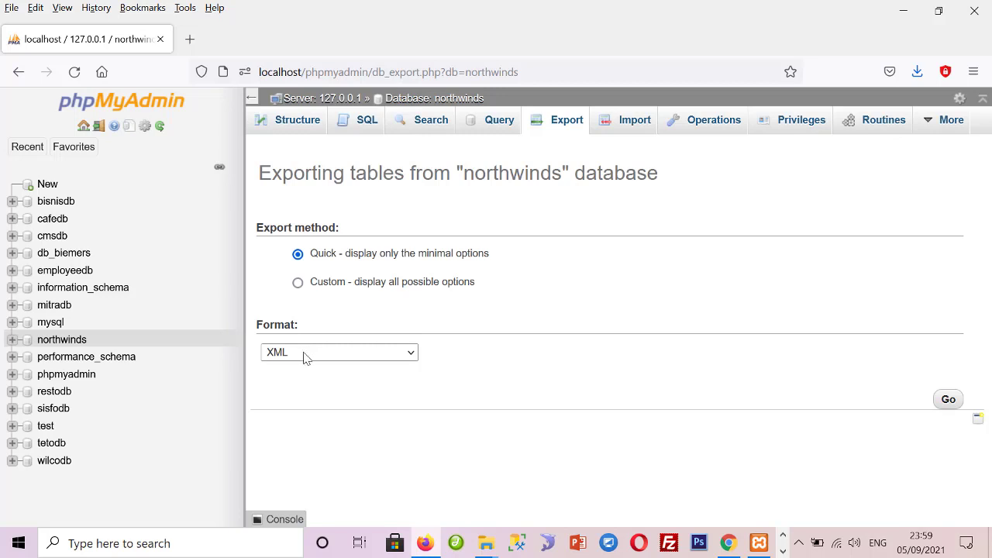
pyautogui.click(305, 358)
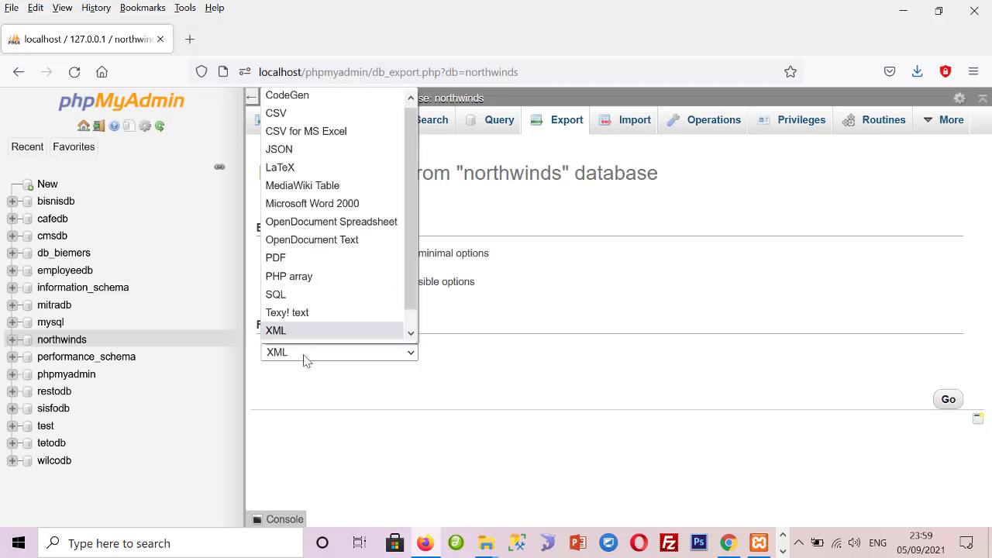
pyautogui.click(305, 284)
pyautogui.click(368, 356)
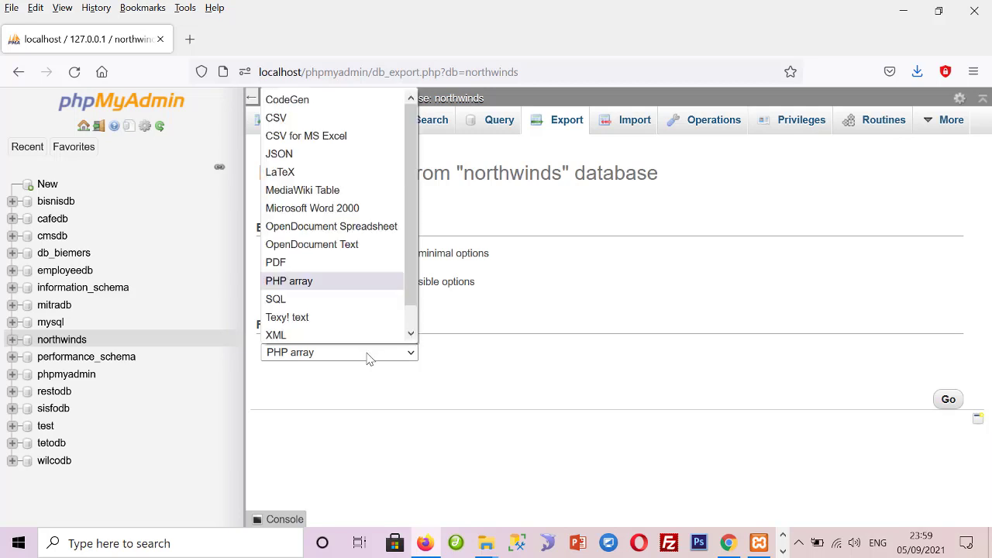
pyautogui.scroll(1, 361, 246)
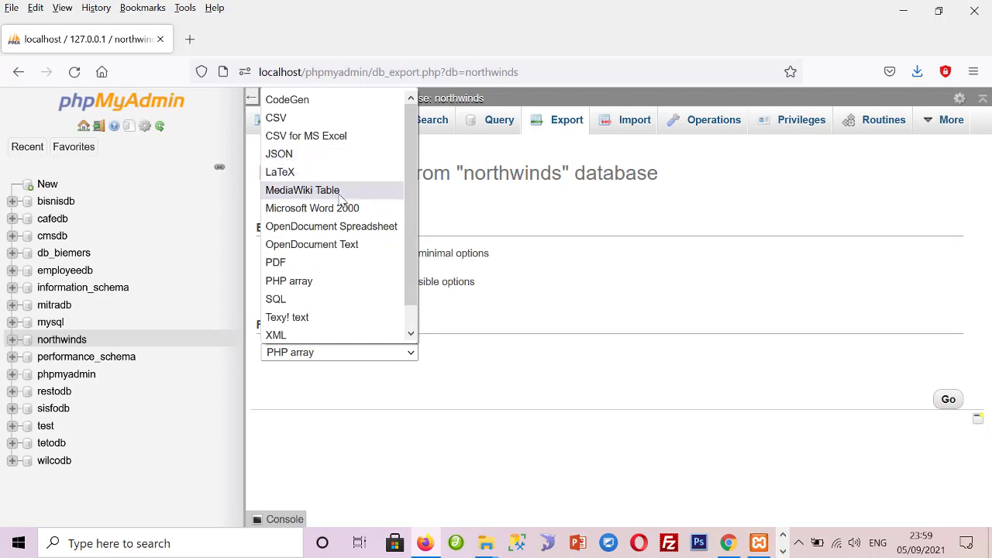
pyautogui.click(292, 302)
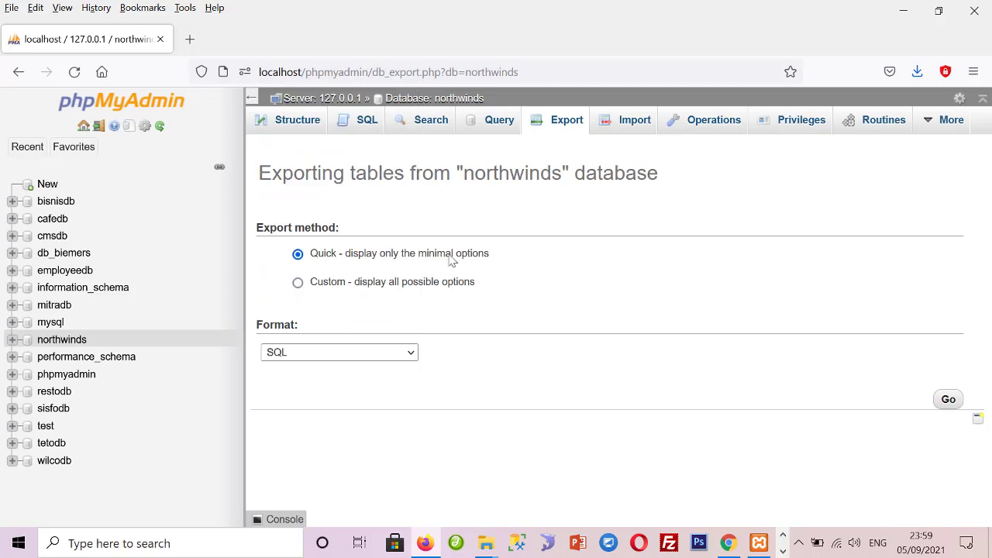
# Export northwinds and save the SQL dump as northwinds.sql.
pyautogui.click(948, 400)
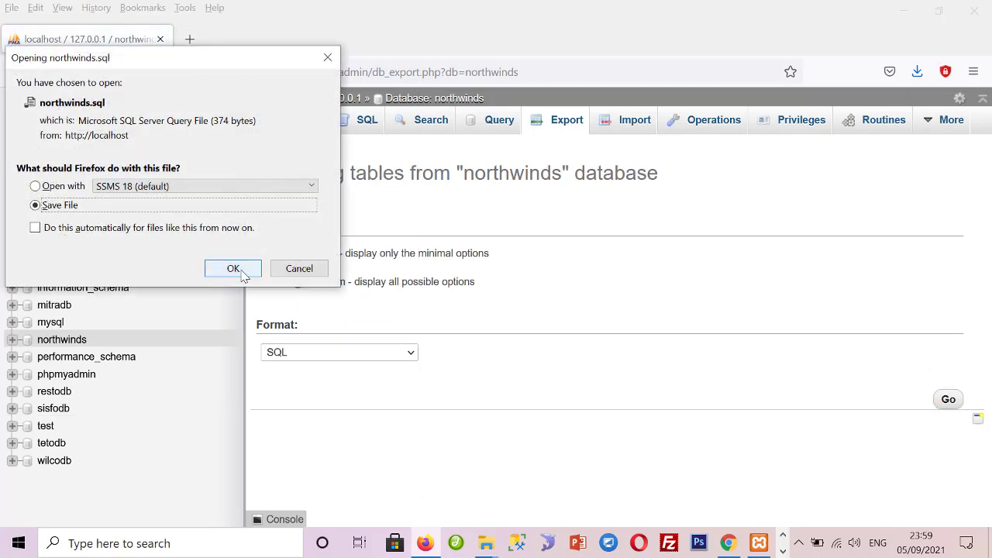
pyautogui.click(233, 268)
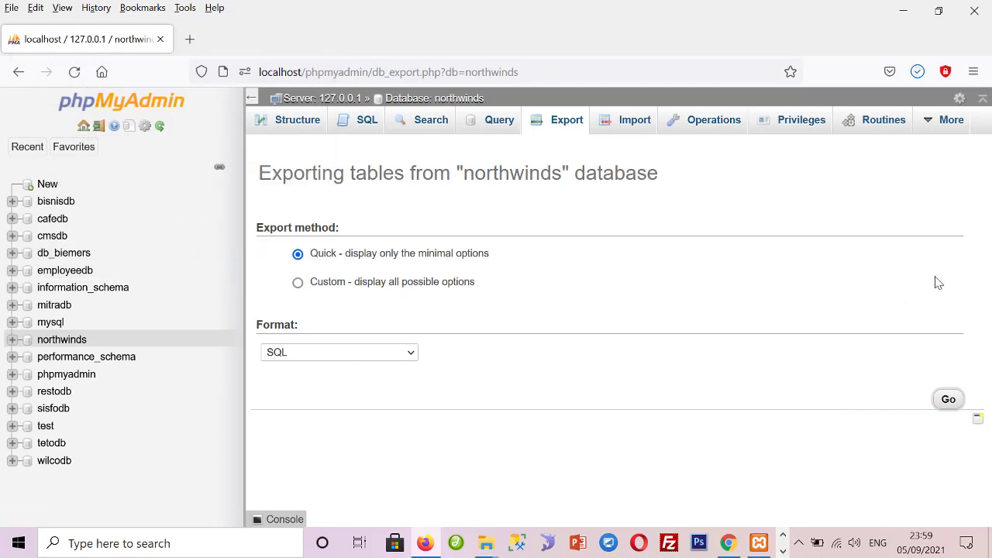
pyautogui.click(487, 540)
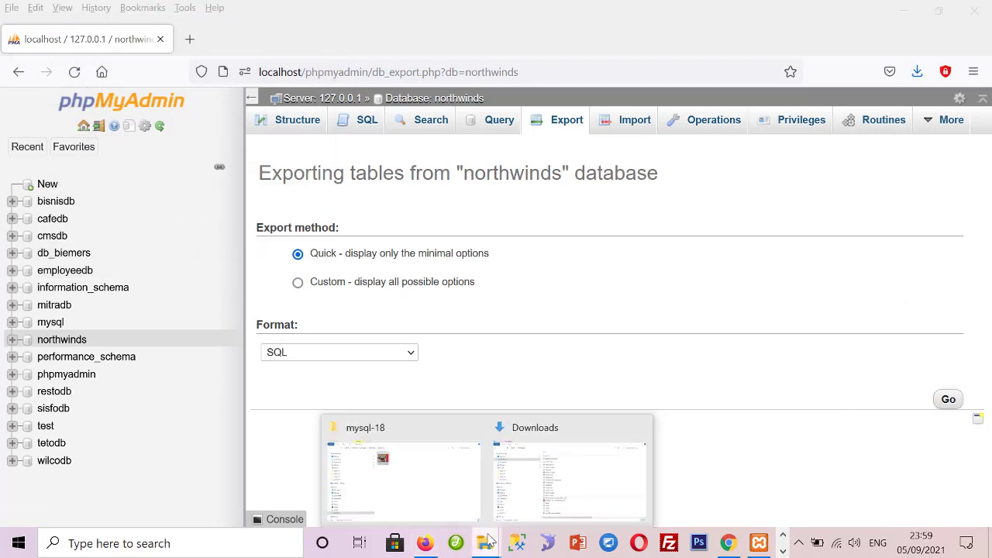
# Open the downloaded northwinds.sql in Notepad, then close it.
pyautogui.click(550, 488)
pyautogui.click(382, 144)
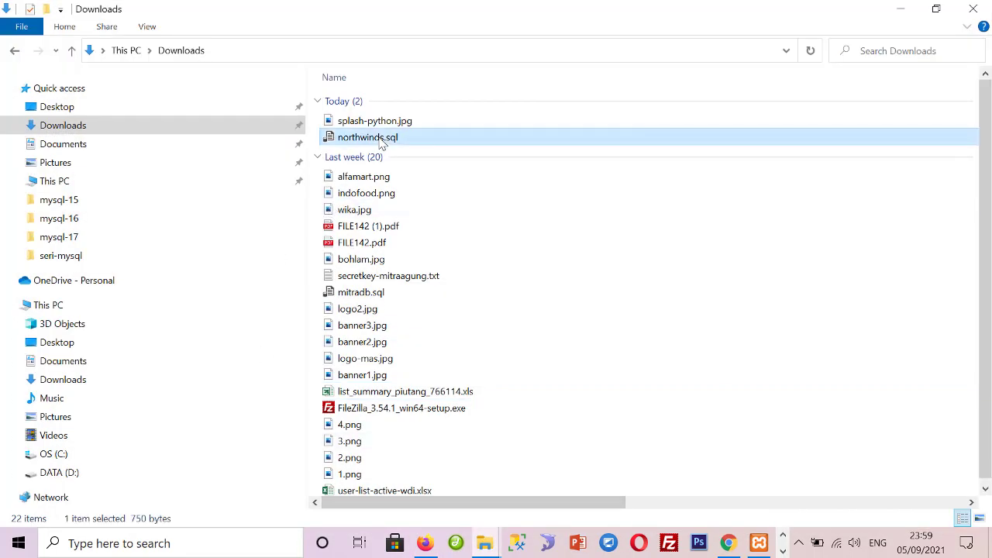
pyautogui.rightClick(382, 145)
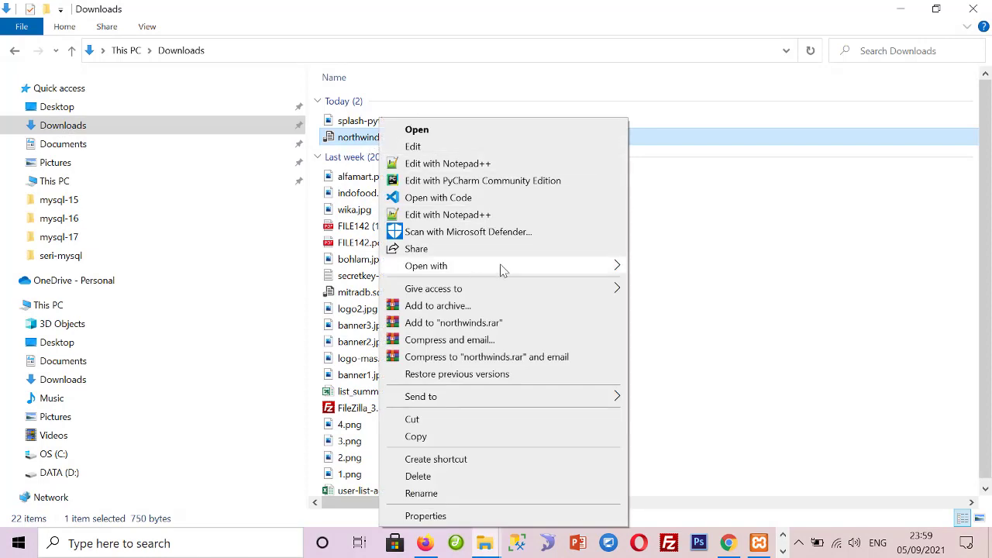
pyautogui.moveTo(465, 266)
pyautogui.click(702, 268)
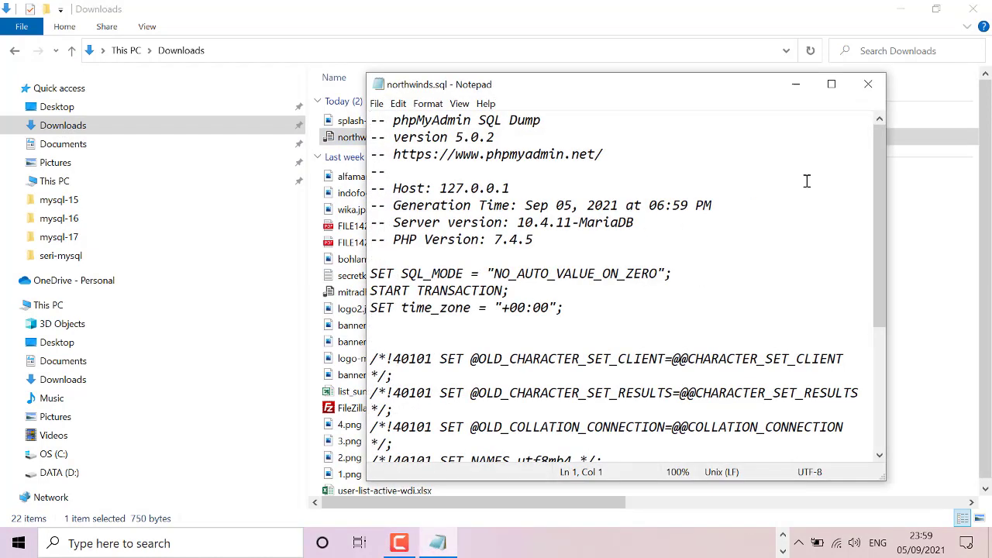
pyautogui.click(868, 83)
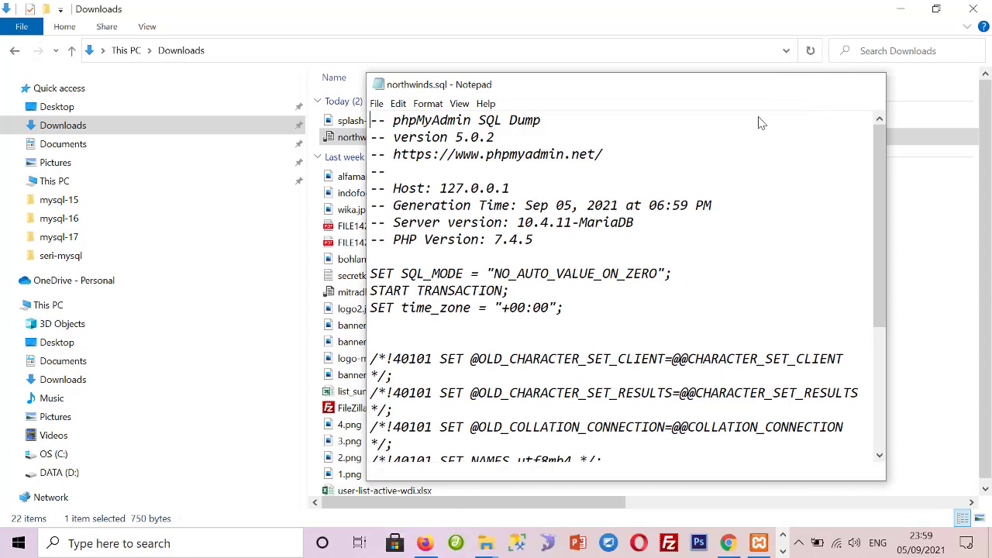
# Reopen northwinds.sql in a maximized Notepad and review its header-only contents.
pyautogui.rightClick(392, 138)
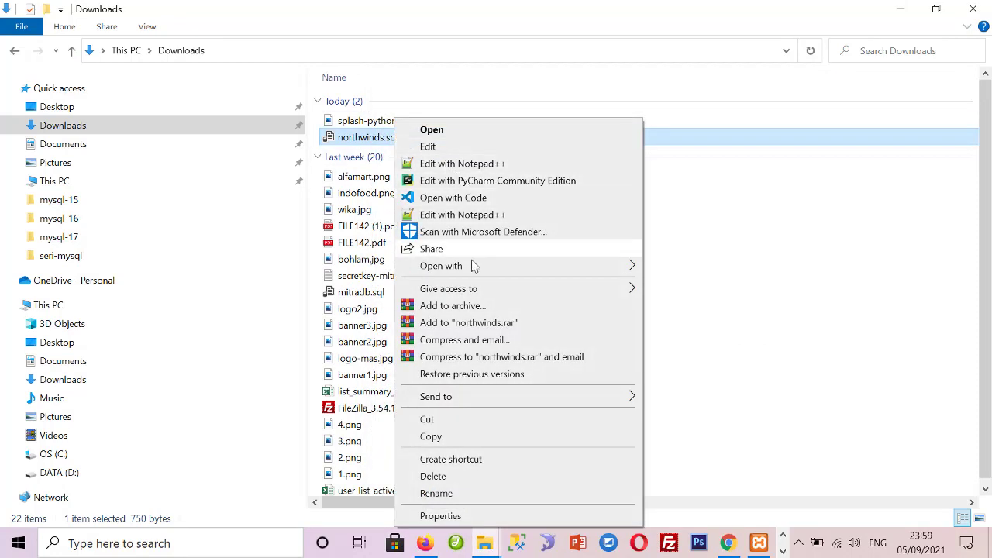
pyautogui.moveTo(441, 266)
pyautogui.click(666, 266)
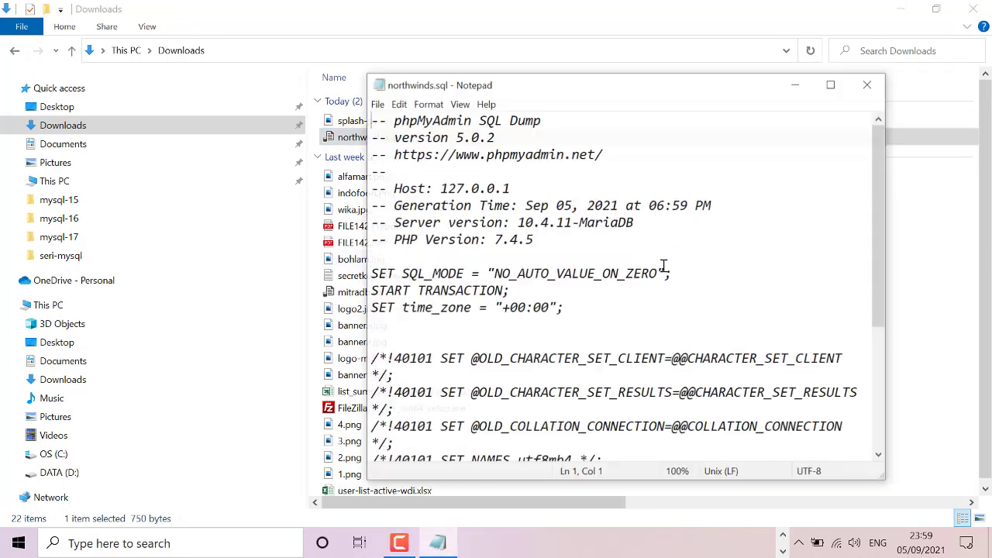
pyautogui.click(830, 84)
pyautogui.scroll(-1, 985, 271)
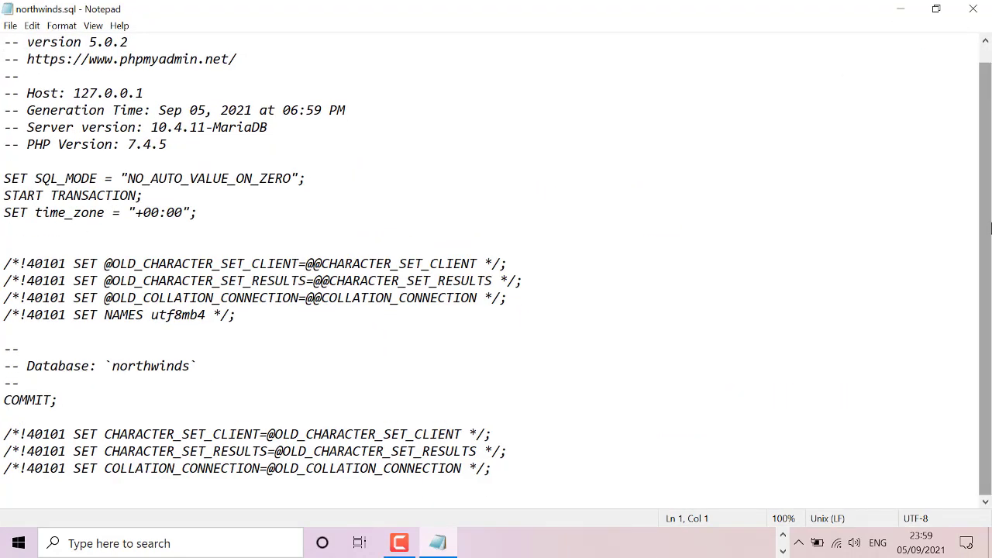
pyautogui.scroll(1, 991, 161)
pyautogui.scroll(-1, 988, 265)
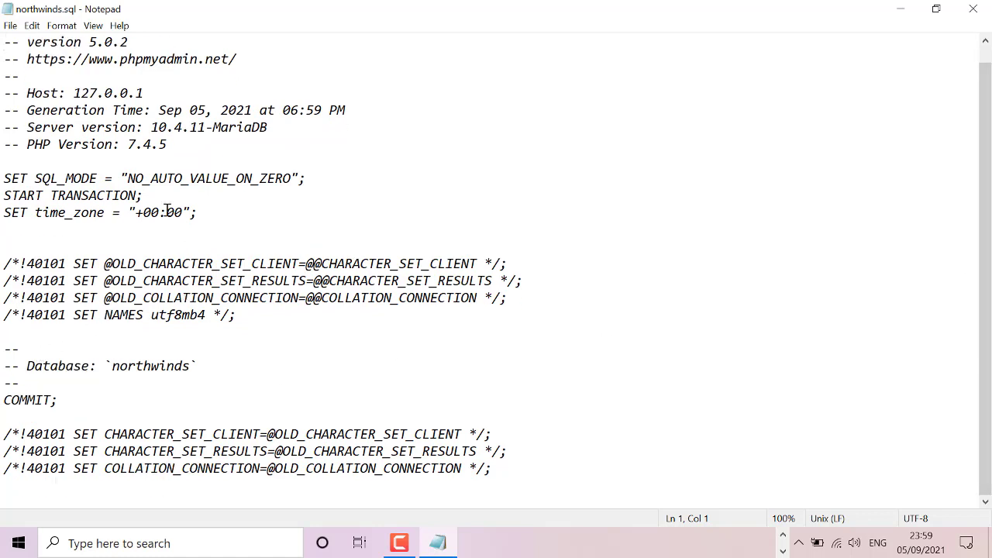
pyautogui.click(974, 9)
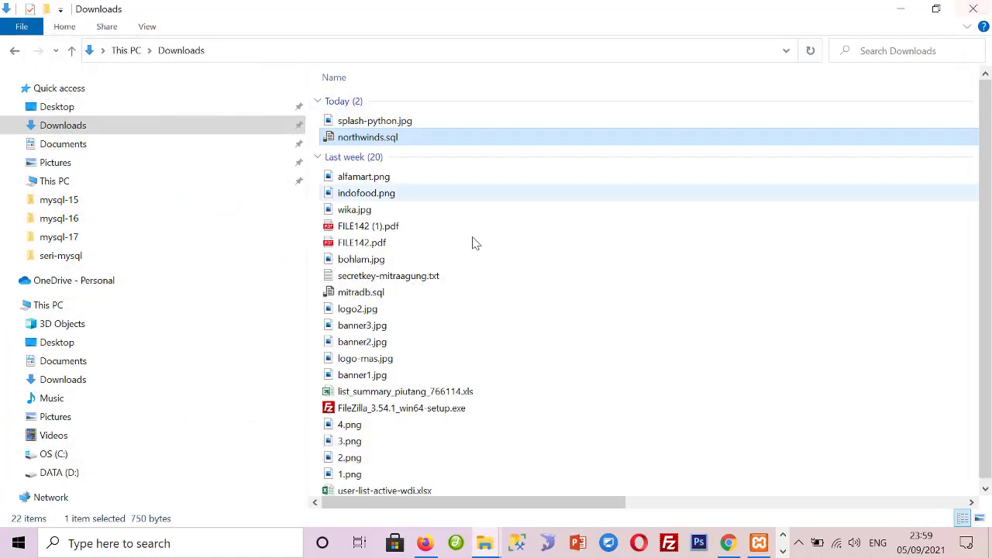
# Delete northwinds.sql from Downloads and return to the phpMyAdmin export page.
pyautogui.rightClick(390, 145)
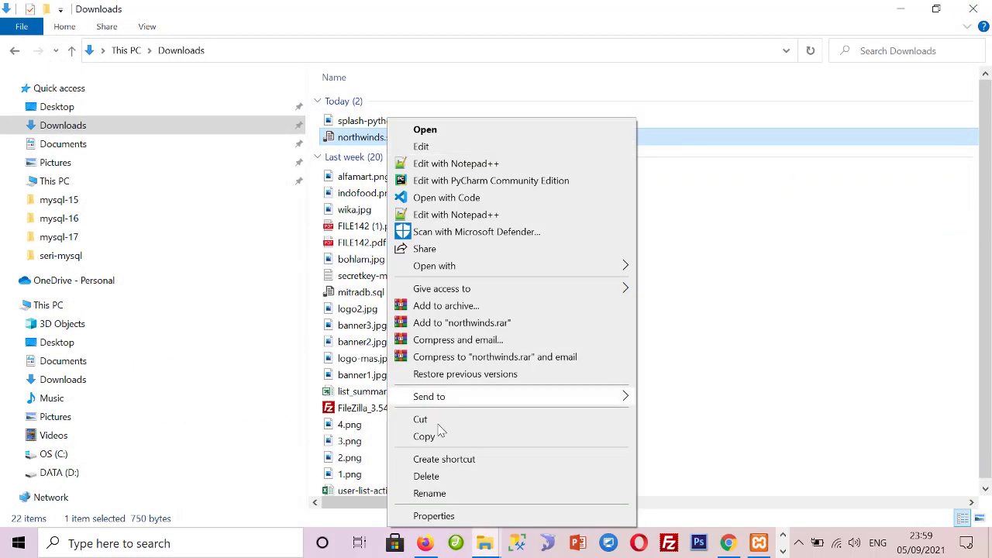
pyautogui.click(443, 474)
pyautogui.hotkey('alt', 'Tab')
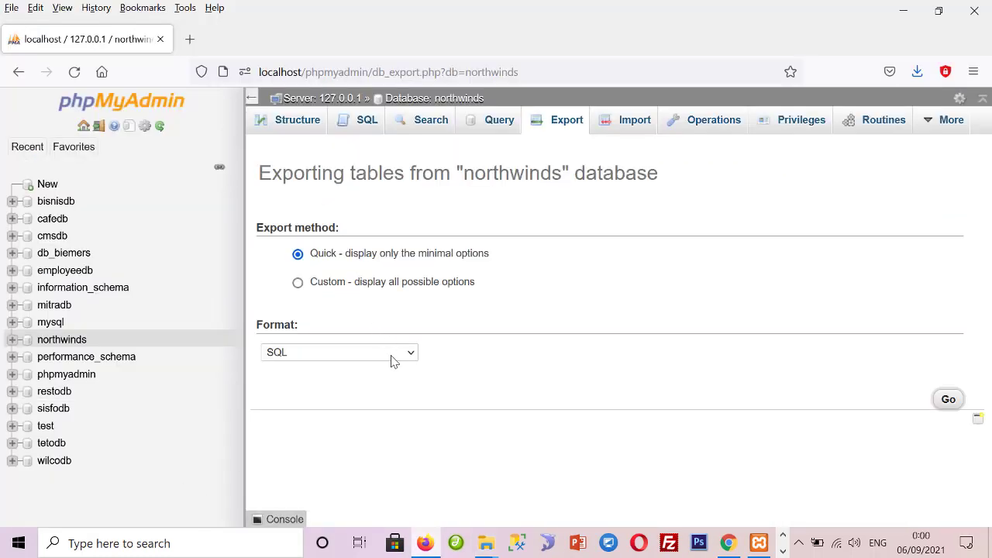
# Select all tables for structure and data, then re-export northwinds as SQL and save northwinds.sql.
pyautogui.click(298, 282)
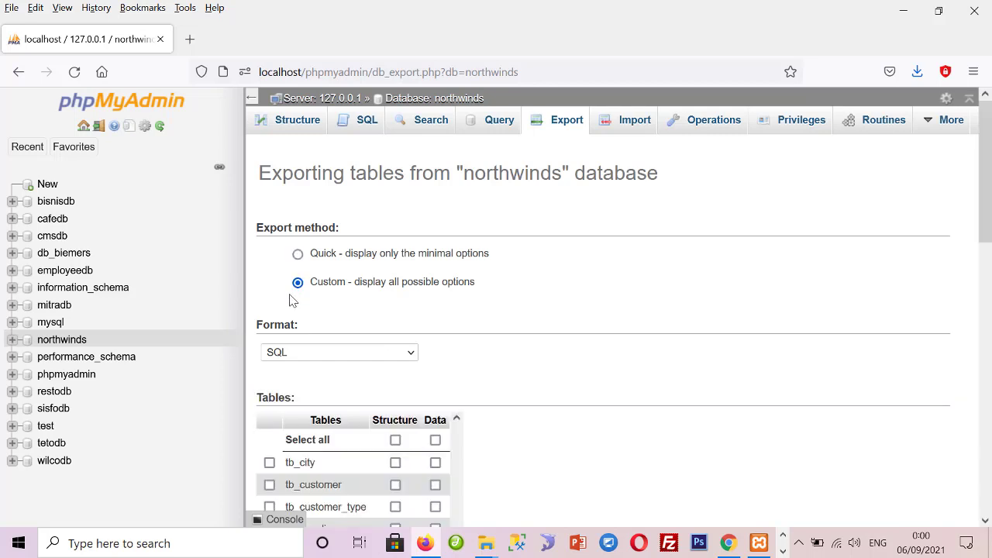
pyautogui.click(395, 440)
pyautogui.click(435, 442)
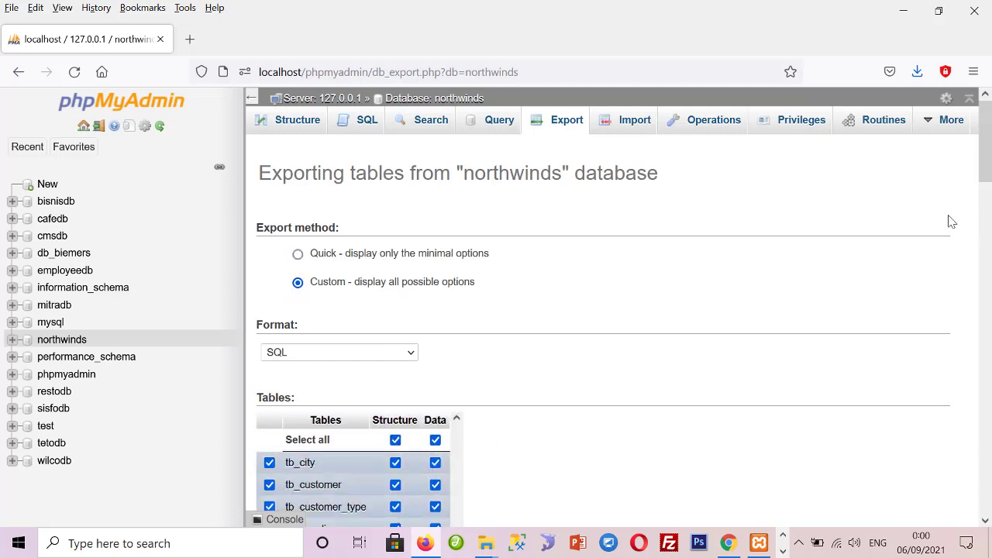
pyautogui.moveTo(985, 155); pyautogui.dragTo(990, 424)
pyautogui.scroll(-5, 990, 425)
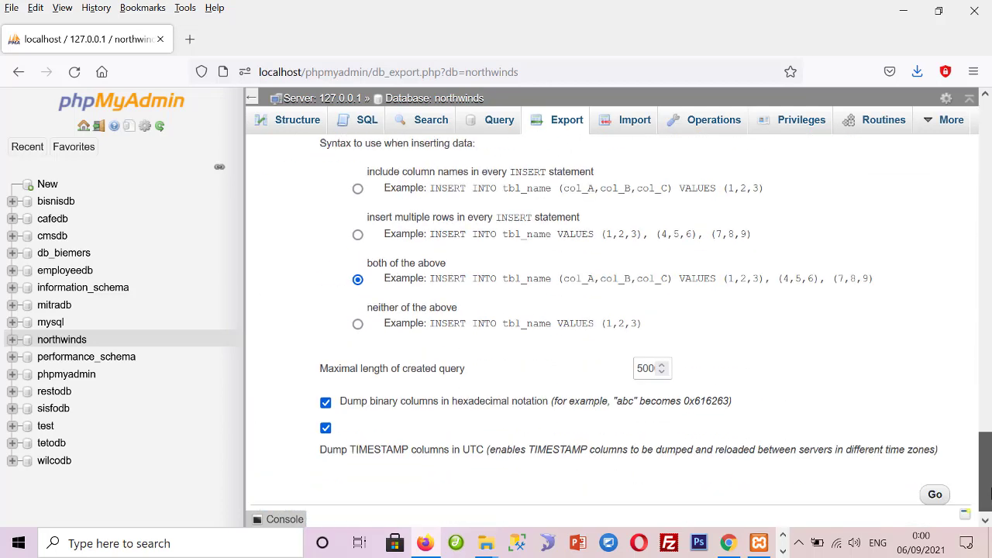
pyautogui.scroll(15, 936, 233)
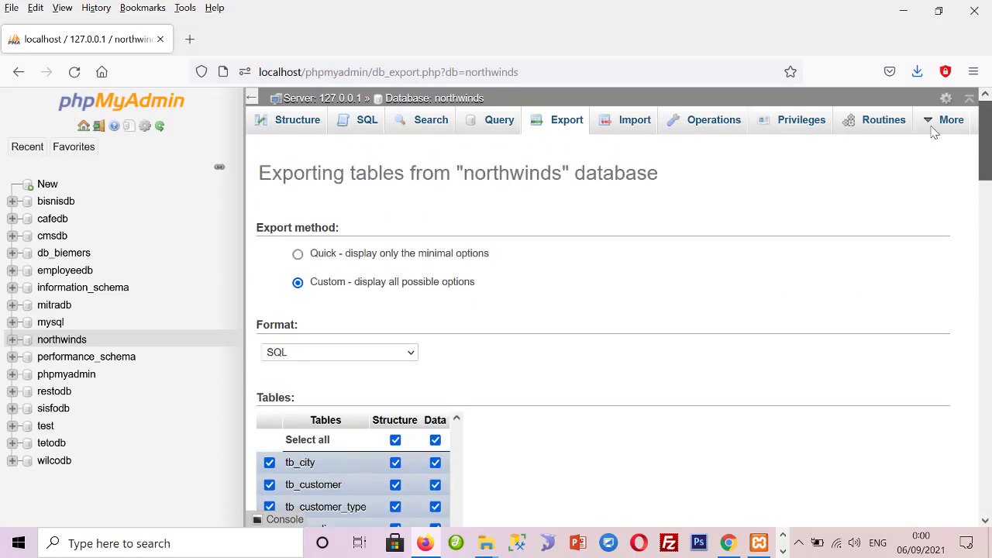
pyautogui.click(299, 256)
pyautogui.click(949, 400)
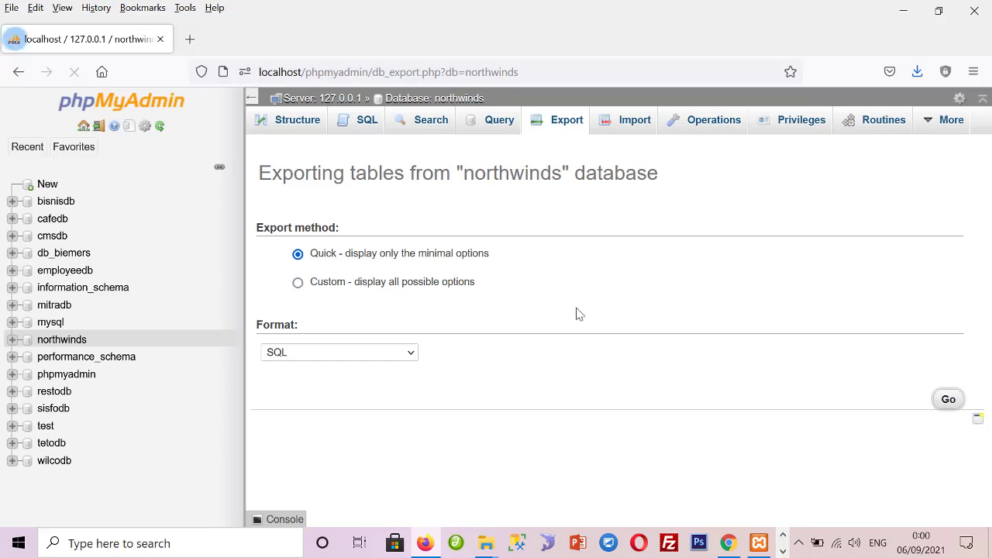
pyautogui.click(251, 268)
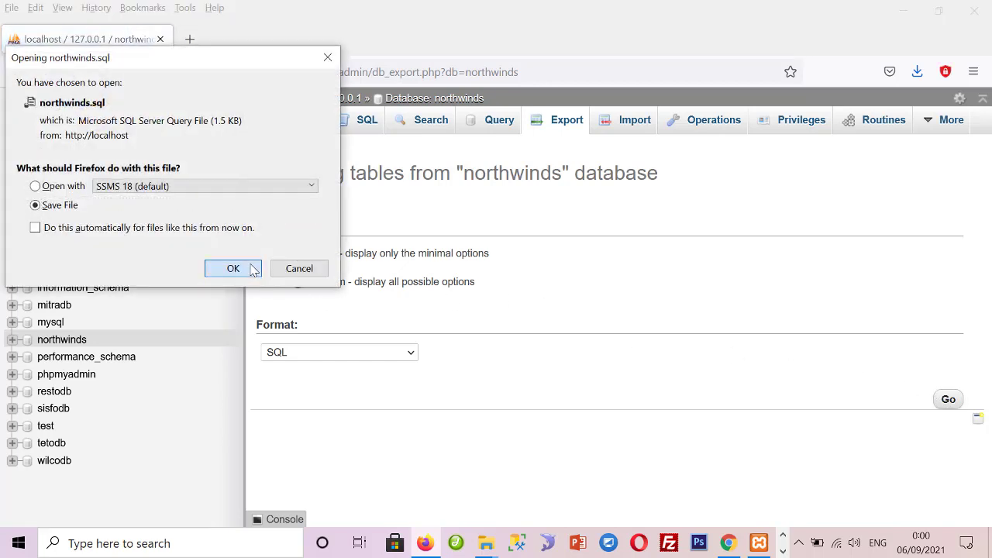
pyautogui.click(554, 495)
pyautogui.moveTo(486, 544)
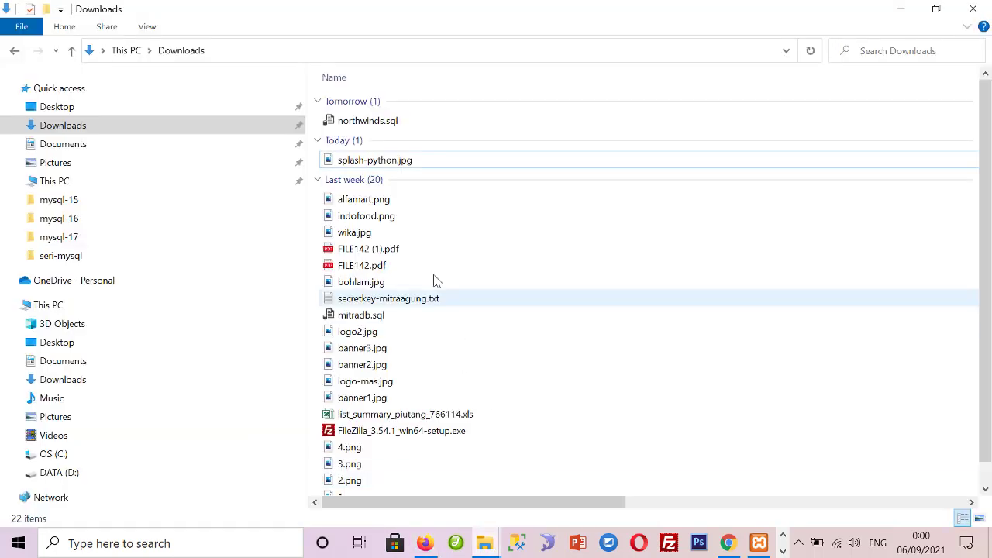
pyautogui.rightClick(390, 120)
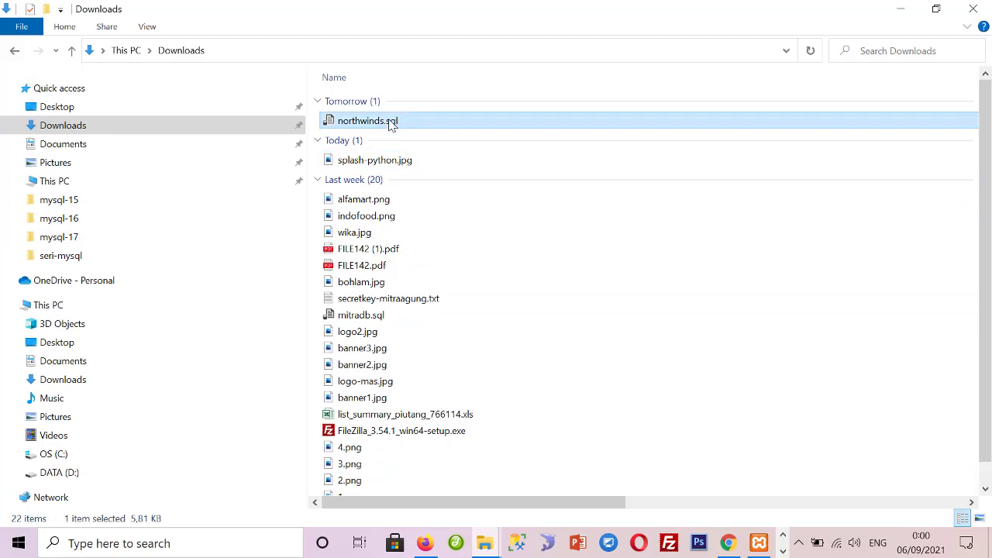
pyautogui.moveTo(436, 266)
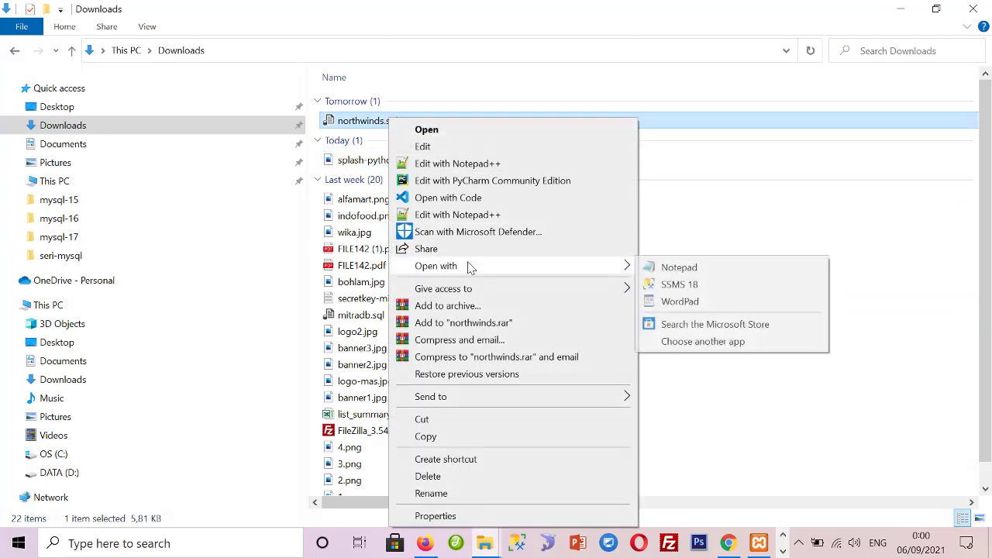
pyautogui.click(744, 266)
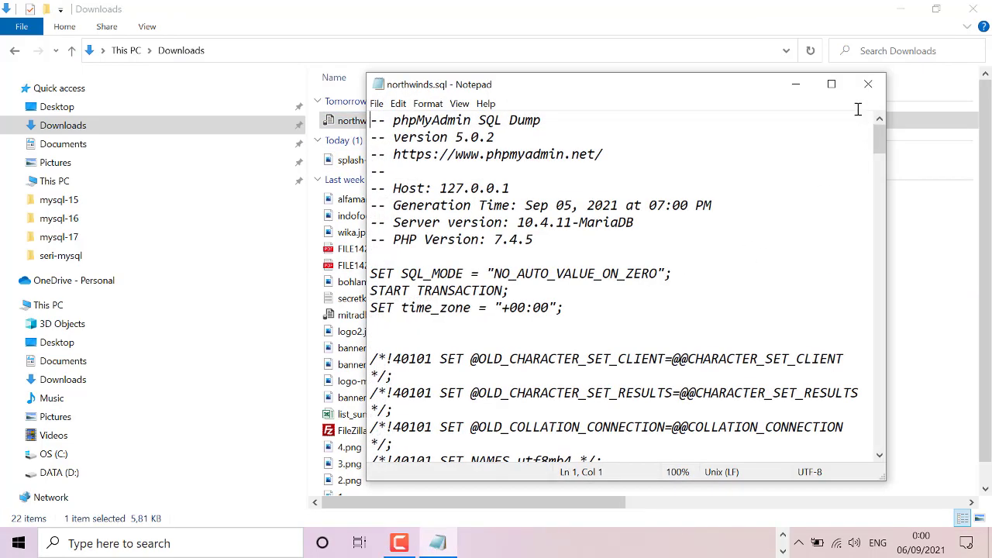
pyautogui.click(831, 83)
pyautogui.moveTo(985, 70)
pyautogui.mouseDown()
pyautogui.moveTo(985, 273)
pyautogui.moveTo(960, 108)
pyautogui.moveTo(969, 60)
pyautogui.mouseUp()
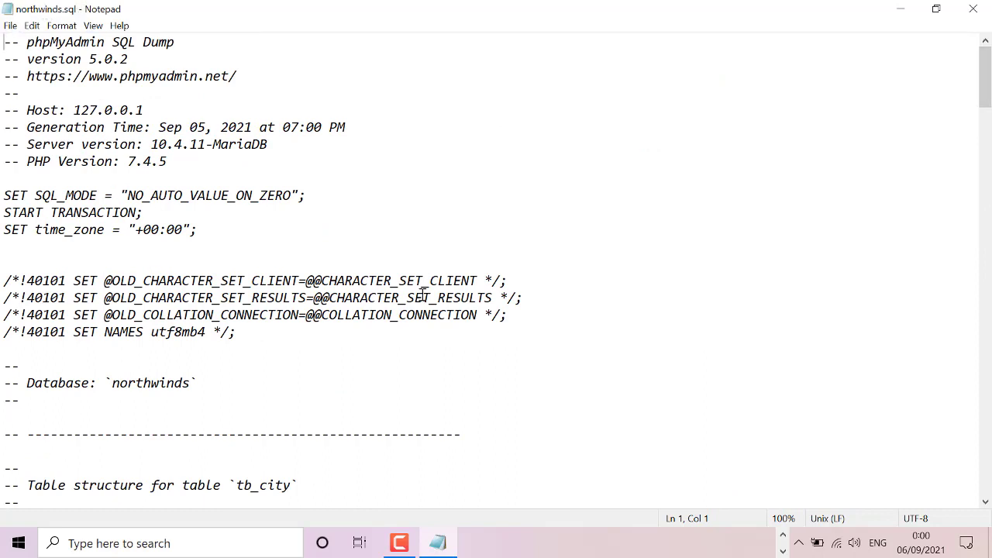
pyautogui.moveTo(980, 79)
pyautogui.mouseDown()
pyautogui.moveTo(977, 130)
pyautogui.moveTo(988, 111)
pyautogui.mouseUp()
pyautogui.moveTo(987, 115)
pyautogui.mouseDown()
pyautogui.moveTo(989, 483)
pyautogui.moveTo(989, 47)
pyautogui.mouseUp()
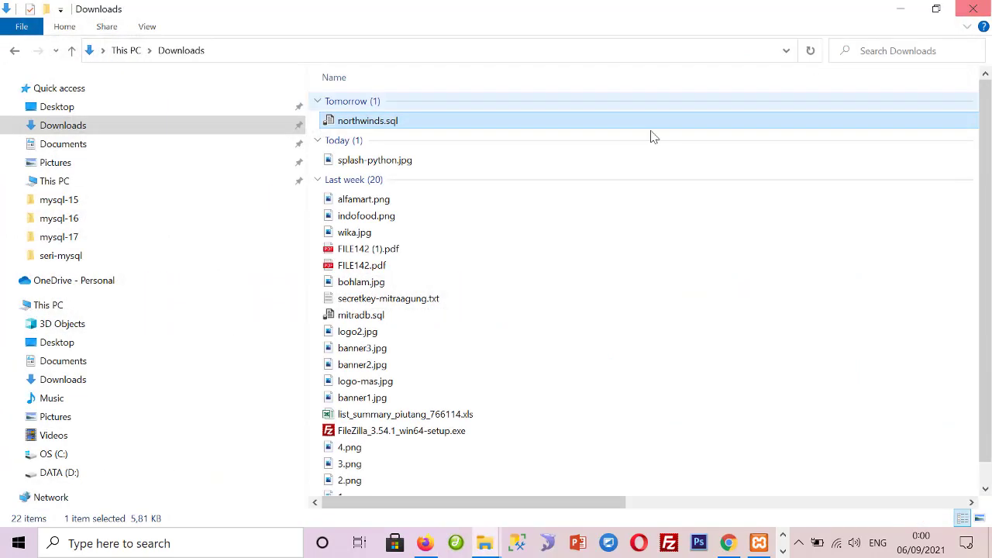
# Back in phpMyAdmin, look through the Custom export options, then return to Quick.
pyautogui.click(425, 543)
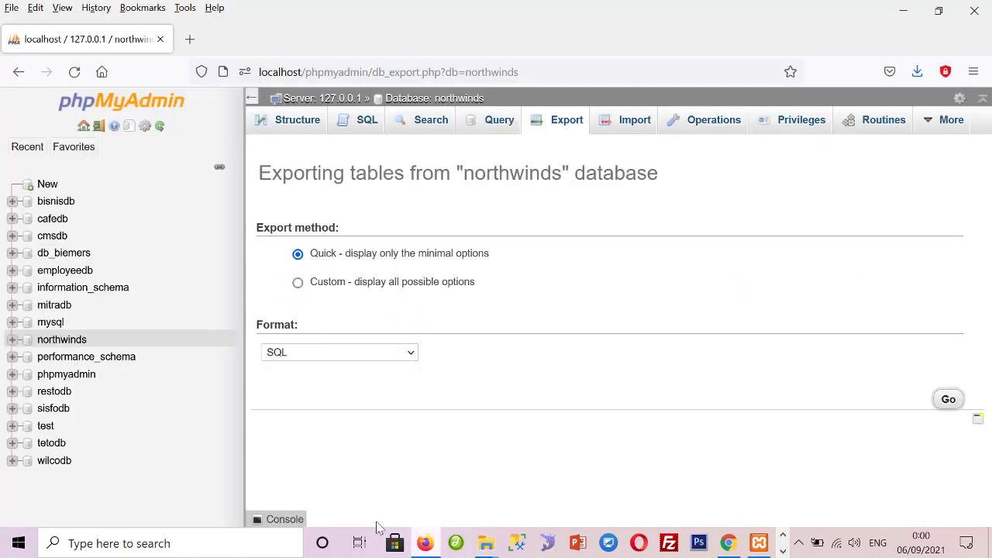
pyautogui.click(298, 284)
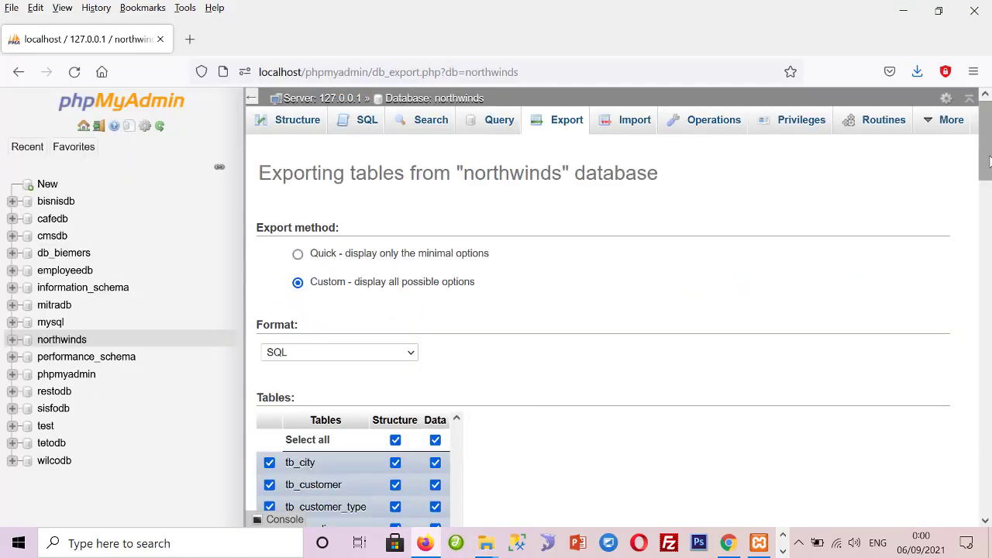
pyautogui.moveTo(989, 159); pyautogui.dragTo(988, 318)
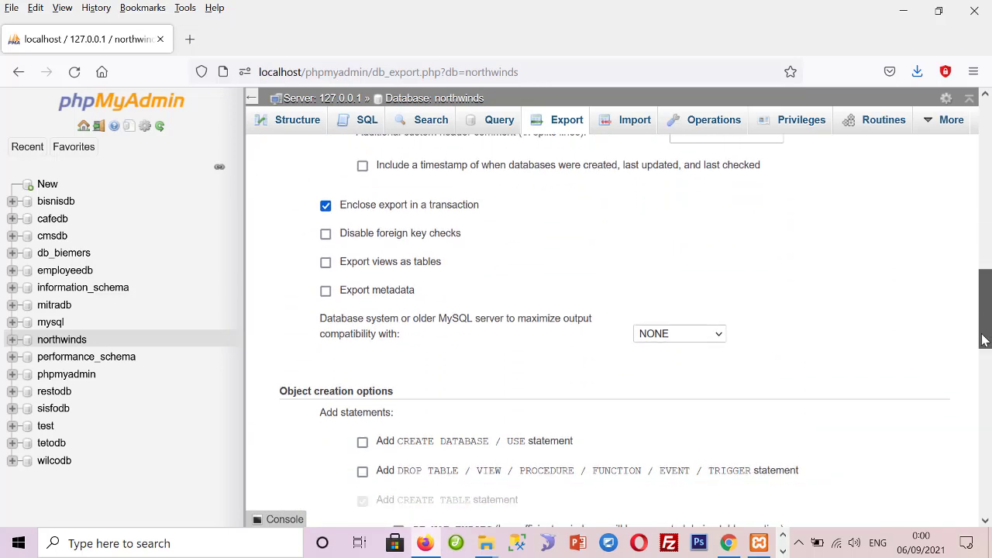
pyautogui.moveTo(988, 317); pyautogui.dragTo(986, 360)
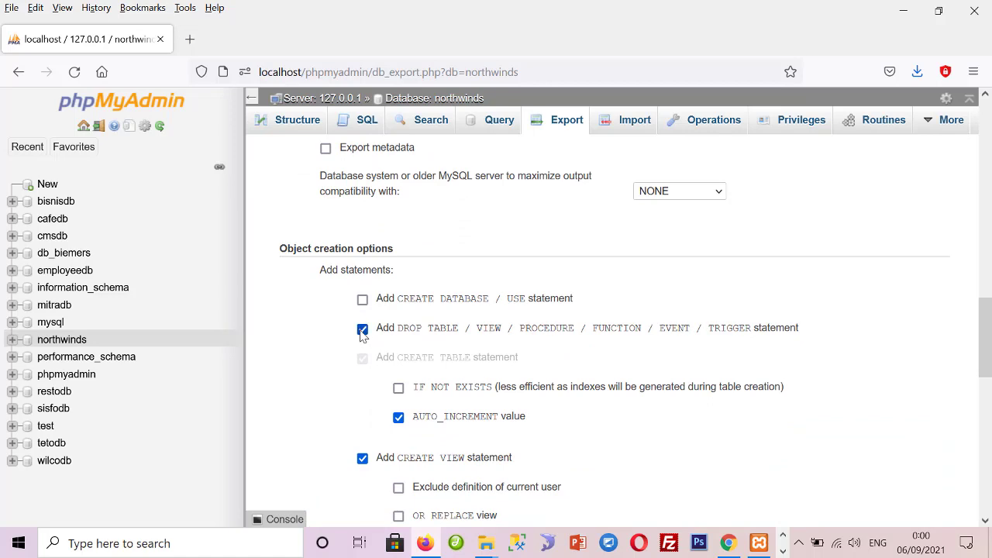
pyautogui.moveTo(986, 341); pyautogui.dragTo(986, 139)
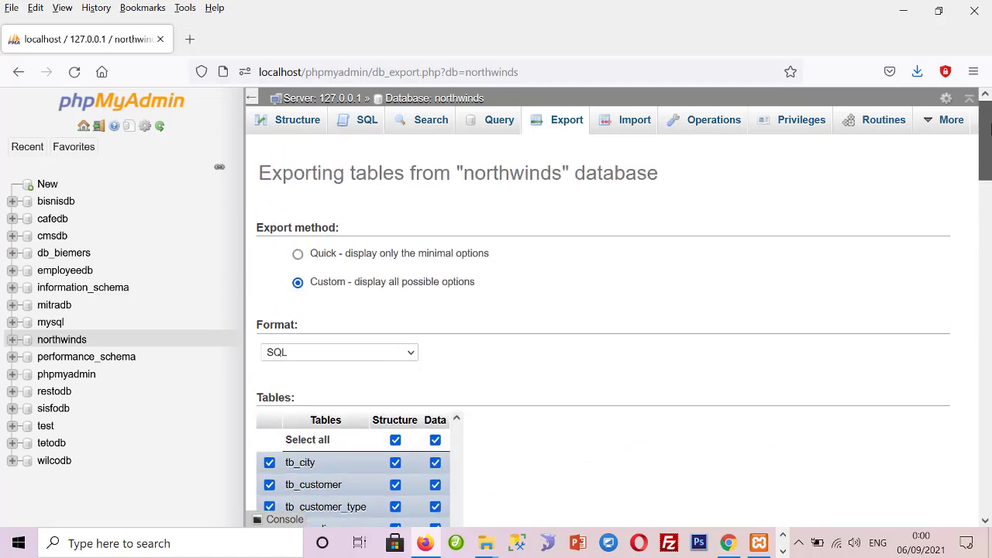
pyautogui.click(299, 256)
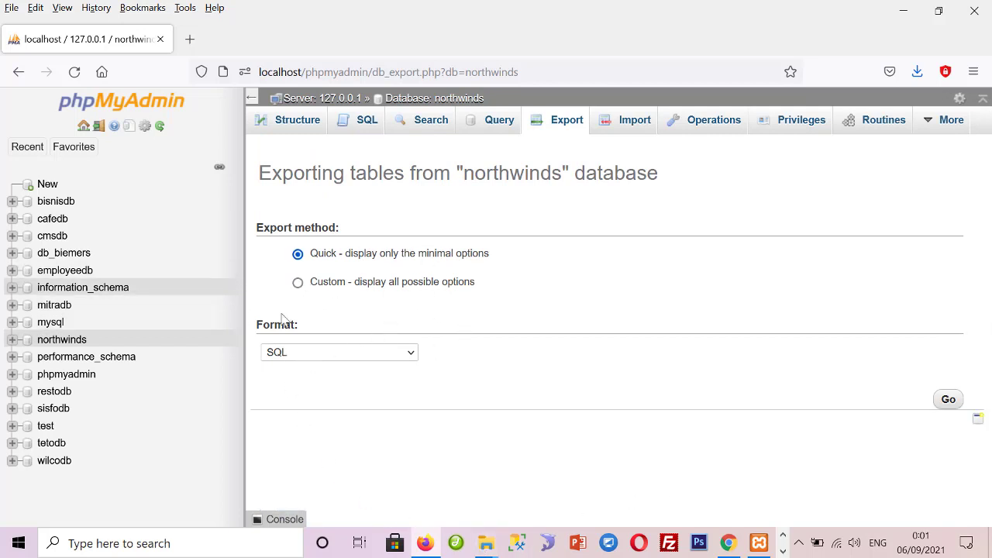
# Export northwinds in JSON format and save northwinds.json to Downloads.
pyautogui.click(308, 357)
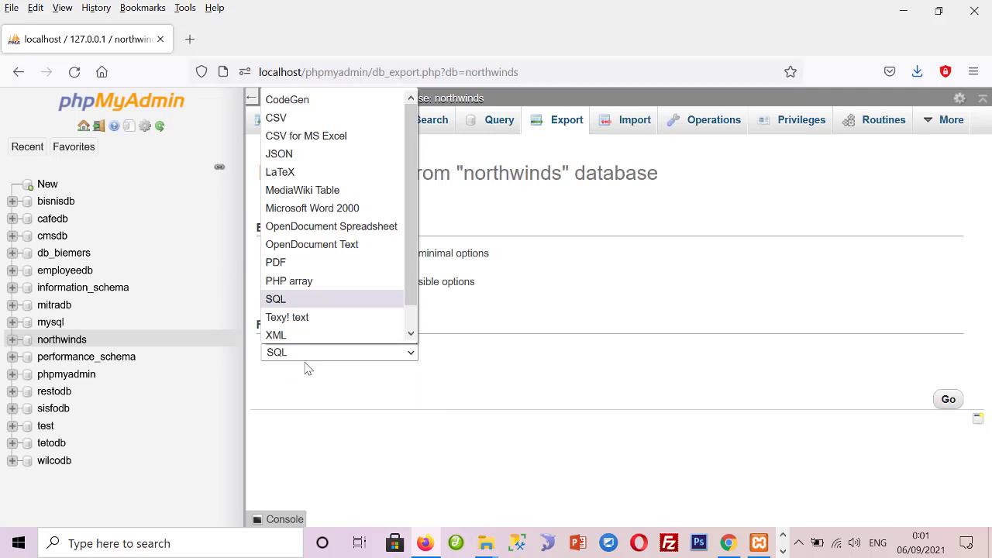
pyautogui.click(327, 150)
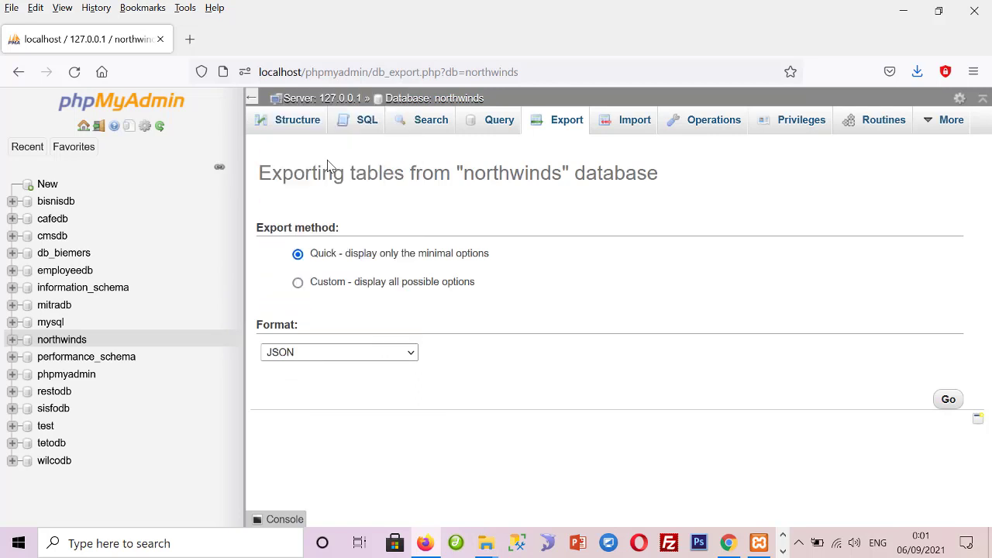
pyautogui.click(949, 400)
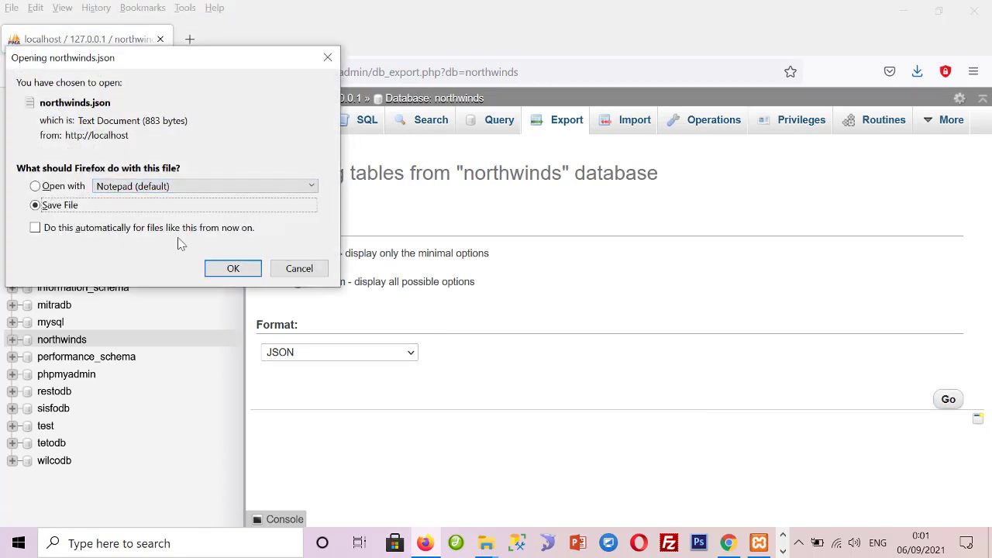
pyautogui.click(232, 268)
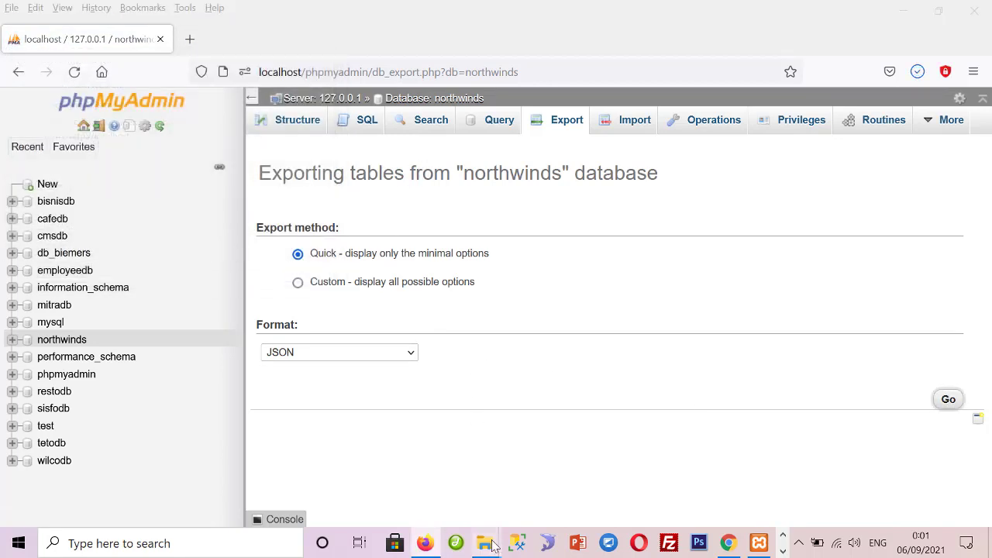
pyautogui.moveTo(486, 543)
pyautogui.click(569, 508)
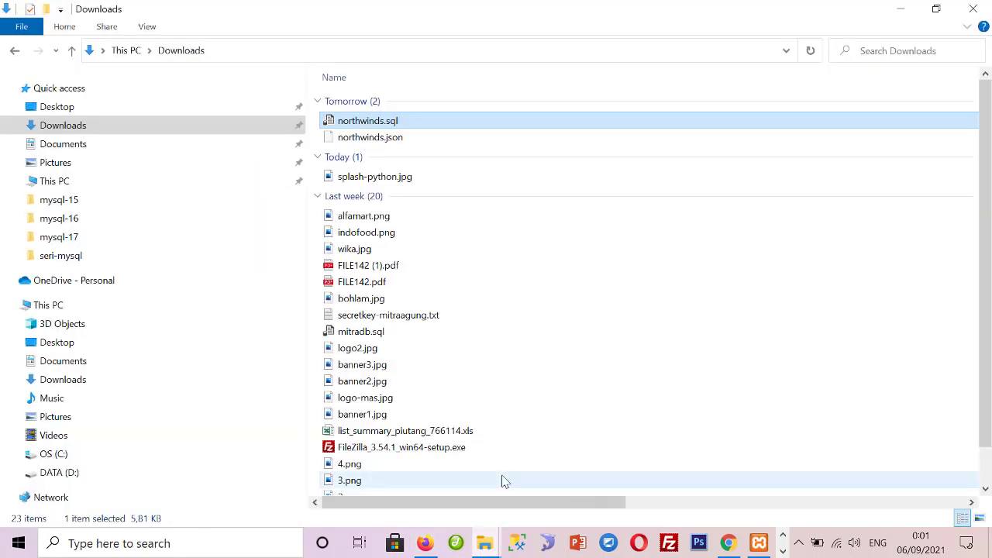
# Open northwinds.json with Notepad, making Notepad the default app for .json files.
pyautogui.rightClick(386, 137)
pyautogui.moveTo(440, 277)
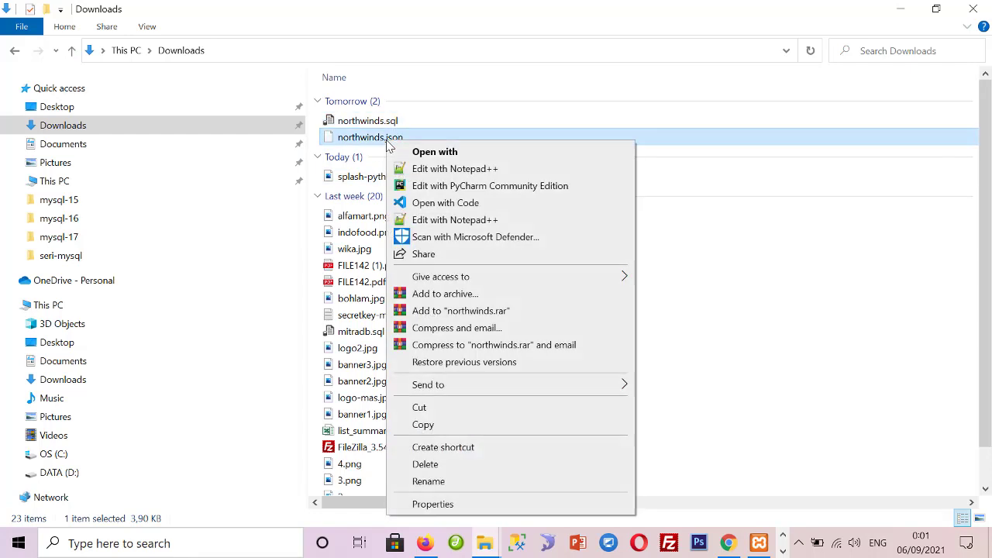
pyautogui.click(487, 155)
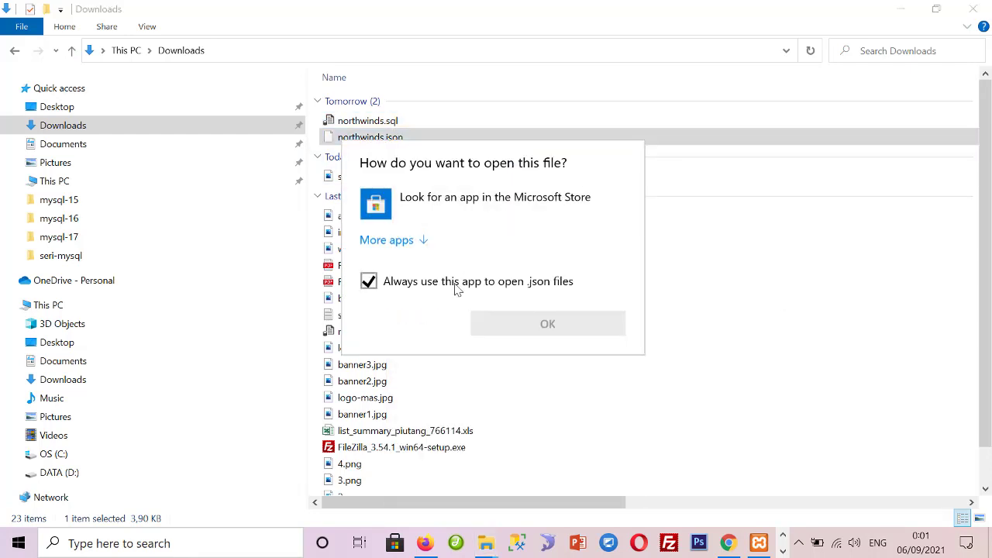
pyautogui.click(411, 242)
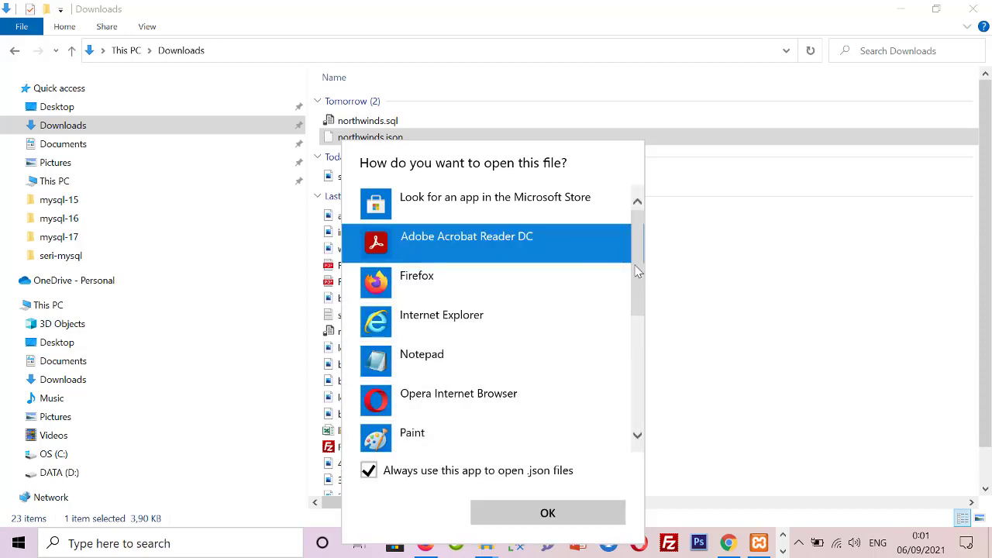
pyautogui.moveTo(638, 272); pyautogui.dragTo(656, 411)
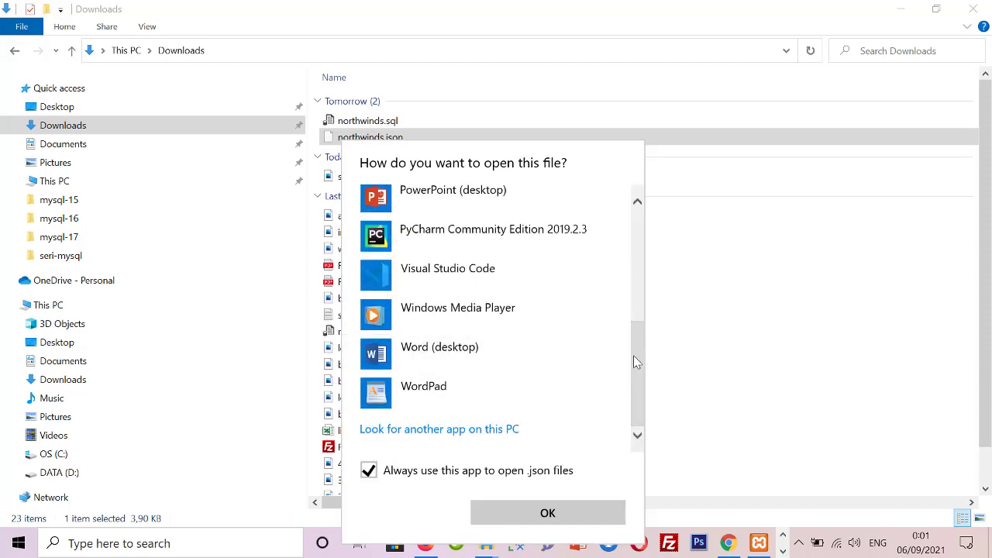
pyautogui.moveTo(633, 362); pyautogui.dragTo(644, 224)
pyautogui.click(443, 373)
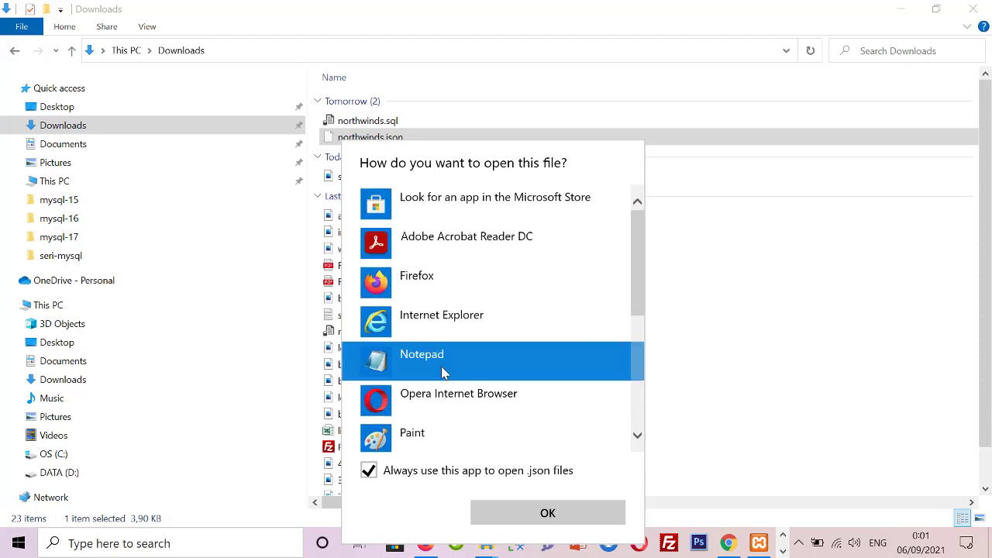
pyautogui.click(509, 512)
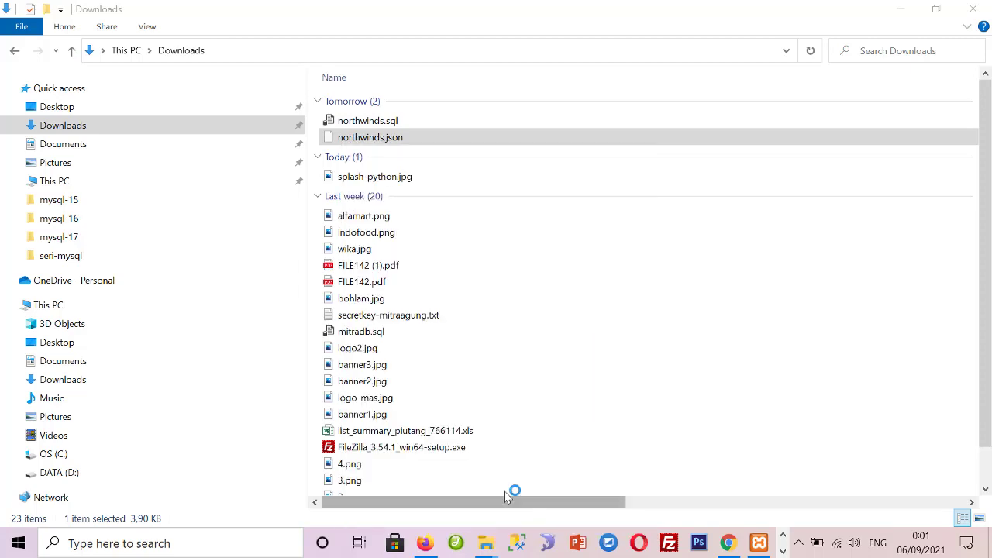
# Maximize Notepad, look through the JSON table rows, then close it.
pyautogui.click(833, 86)
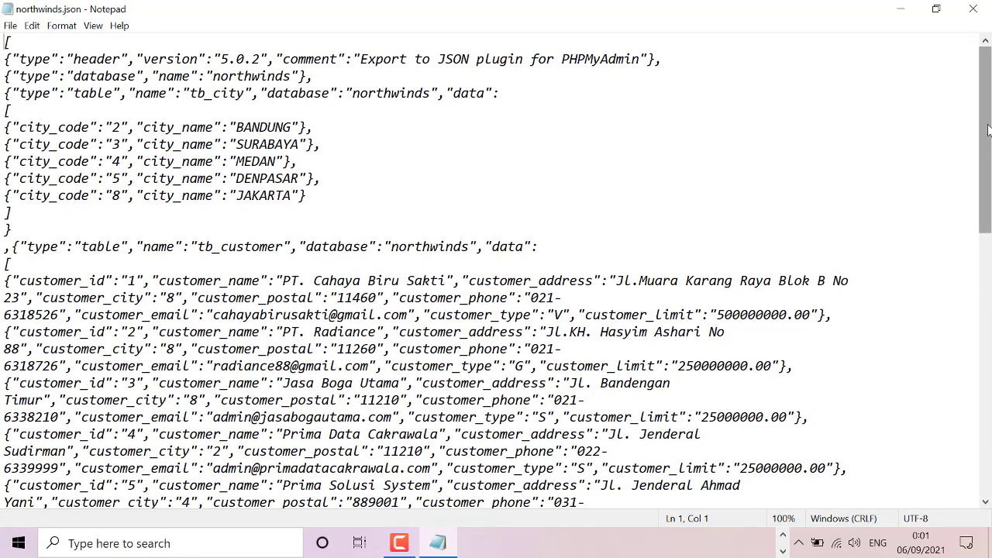
pyautogui.moveTo(988, 130)
pyautogui.mouseDown()
pyautogui.moveTo(976, 398)
pyautogui.moveTo(983, 134)
pyautogui.mouseUp()
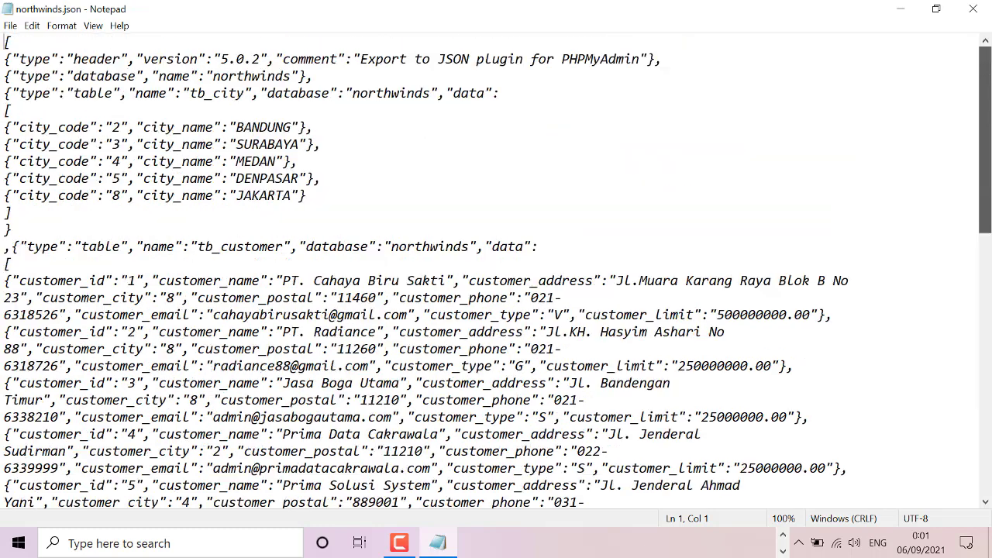
pyautogui.click(974, 8)
# Try exporting northwinds as OpenDocument Text, then cancel the download.
pyautogui.click(424, 543)
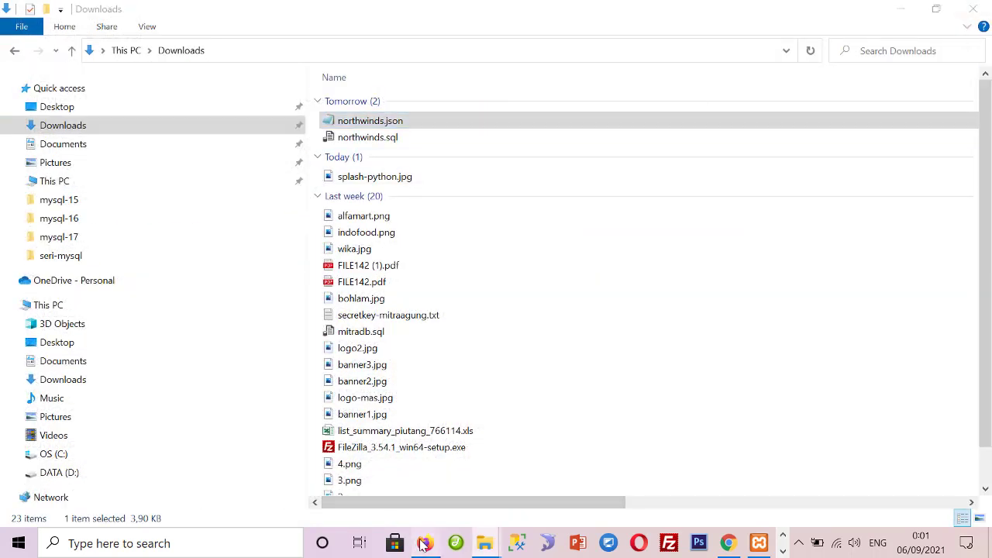
pyautogui.click(322, 358)
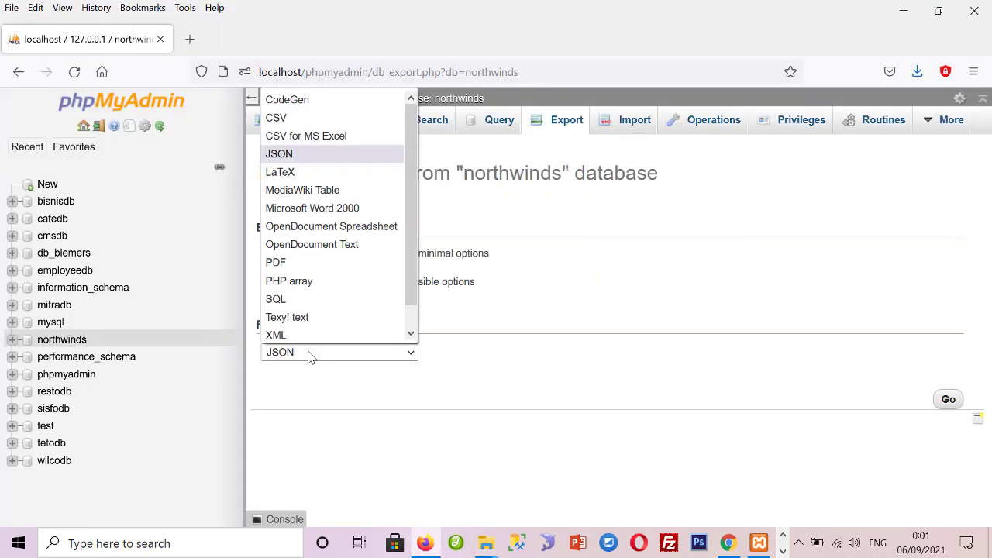
pyautogui.click(321, 240)
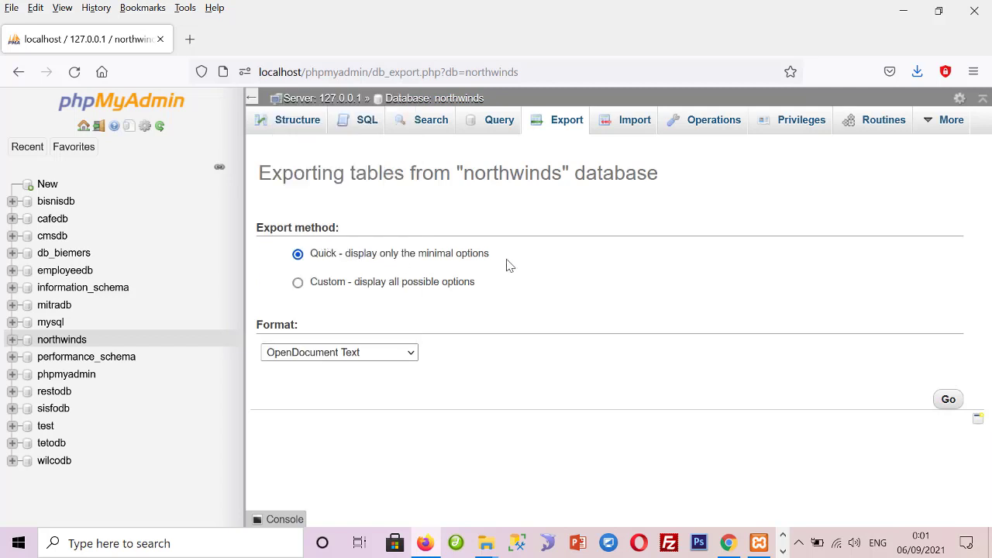
pyautogui.click(948, 401)
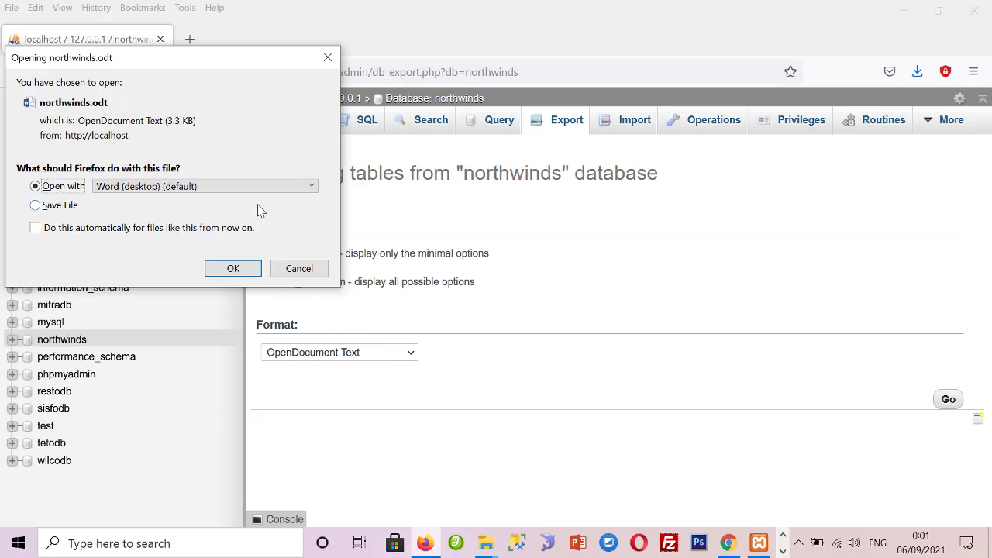
pyautogui.click(299, 269)
# Export northwinds as Texy! text and save it as northwinds.txt.
pyautogui.click(385, 355)
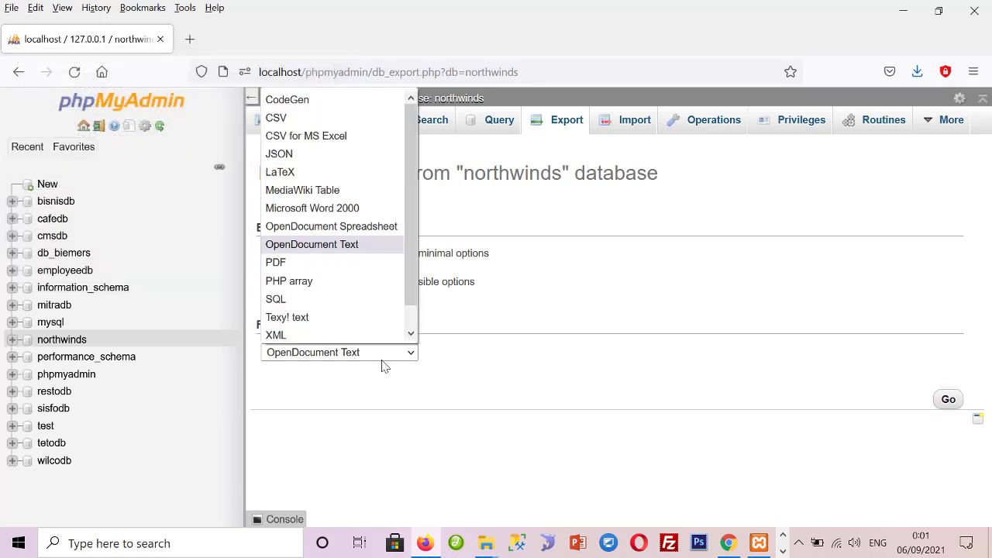
pyautogui.click(310, 317)
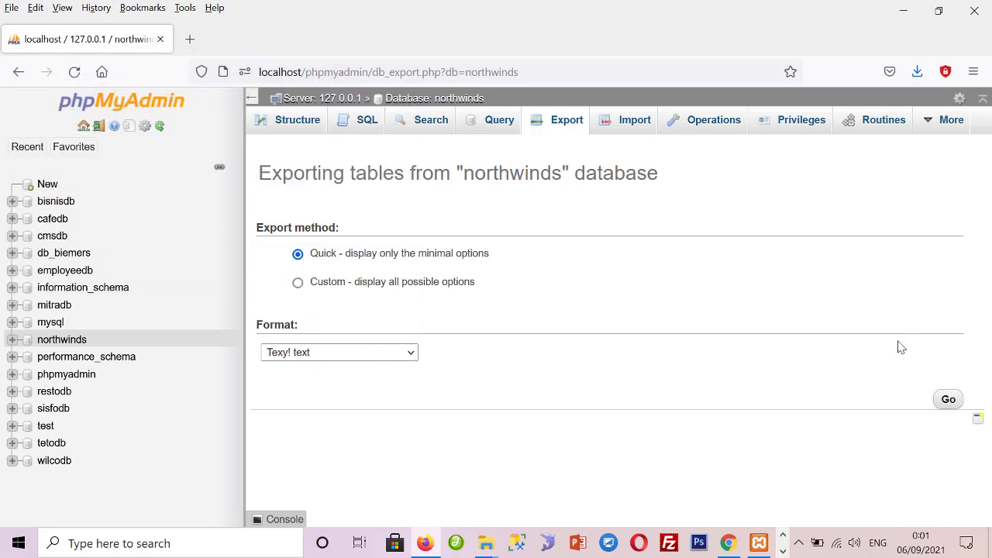
pyautogui.click(947, 399)
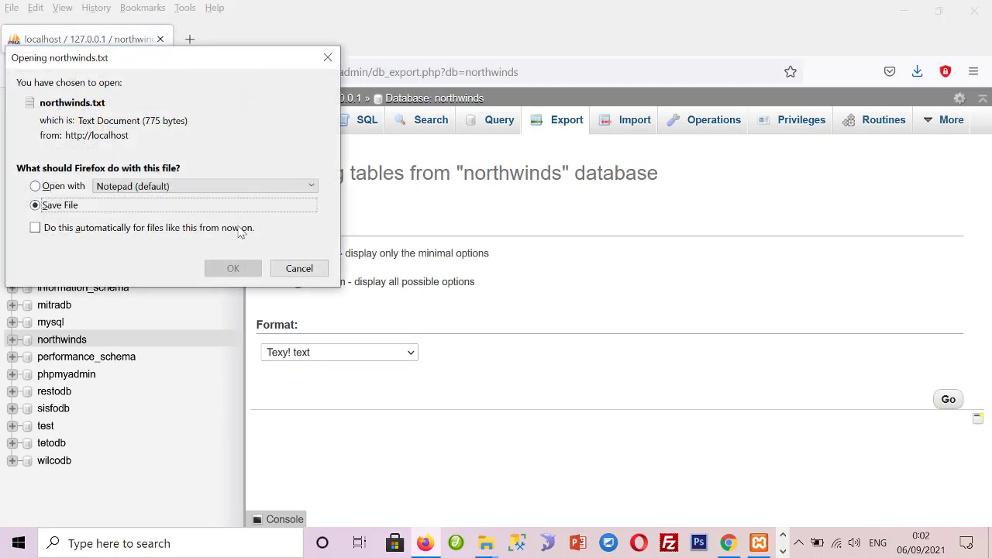
pyautogui.click(247, 268)
pyautogui.moveTo(487, 542)
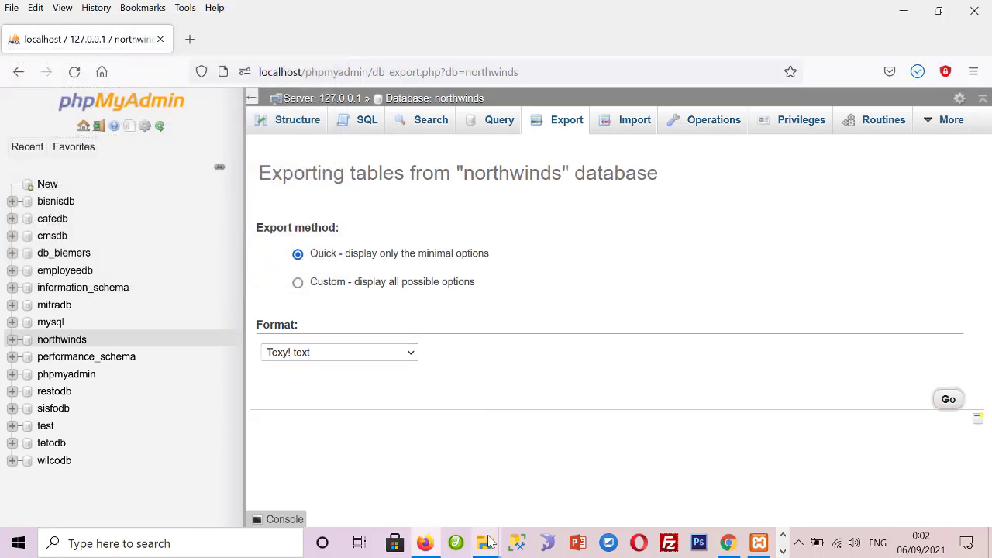
pyautogui.click(550, 500)
# Open northwinds.txt in a maximized Notepad, scroll through to the tb_supplier data, and close it.
pyautogui.doubleClick(392, 154)
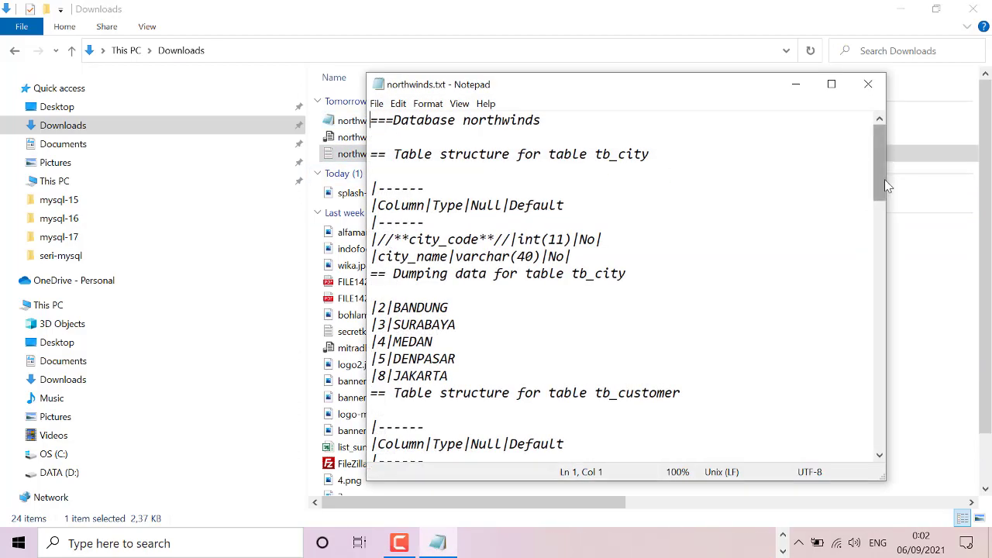
pyautogui.moveTo(884, 180); pyautogui.dragTo(896, 370)
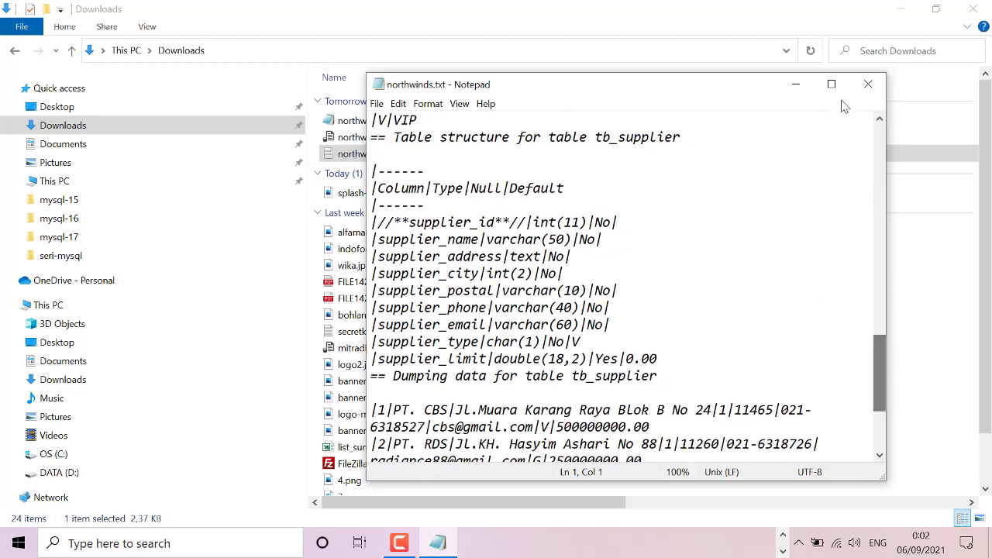
pyautogui.click(832, 84)
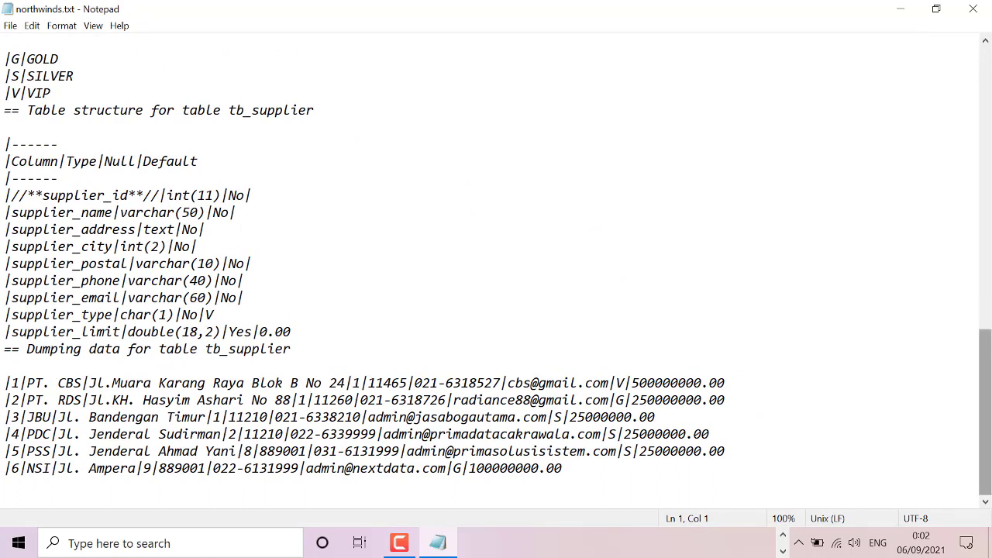
pyautogui.moveTo(990, 380); pyautogui.dragTo(969, 85)
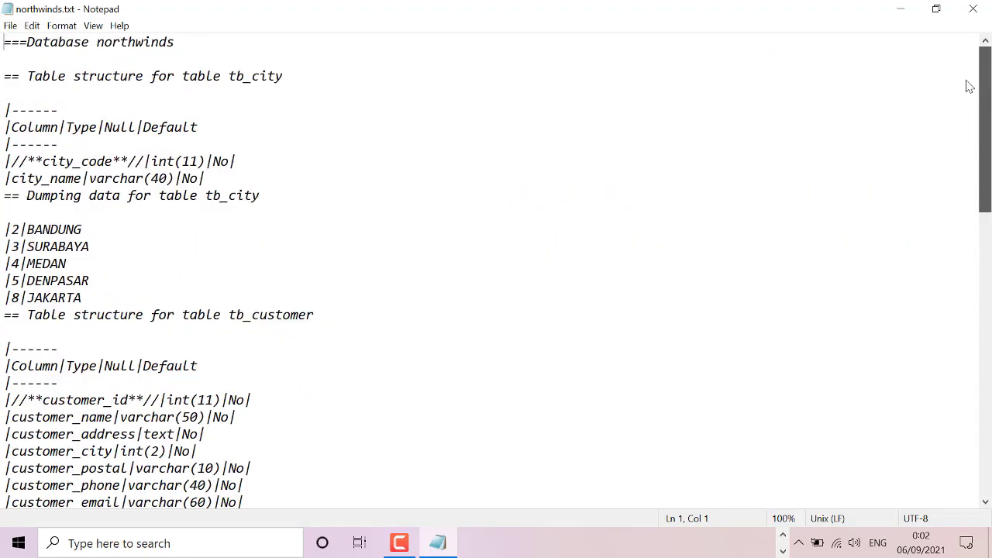
pyautogui.click(986, 10)
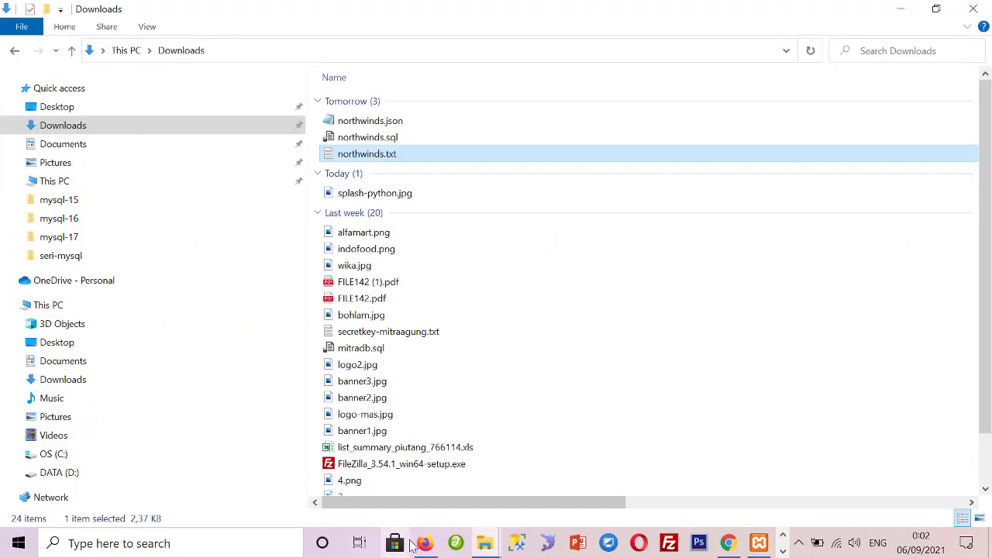
# Export northwinds in PDF format and save it as northwinds.pdf.
pyautogui.click(428, 544)
pyautogui.click(313, 359)
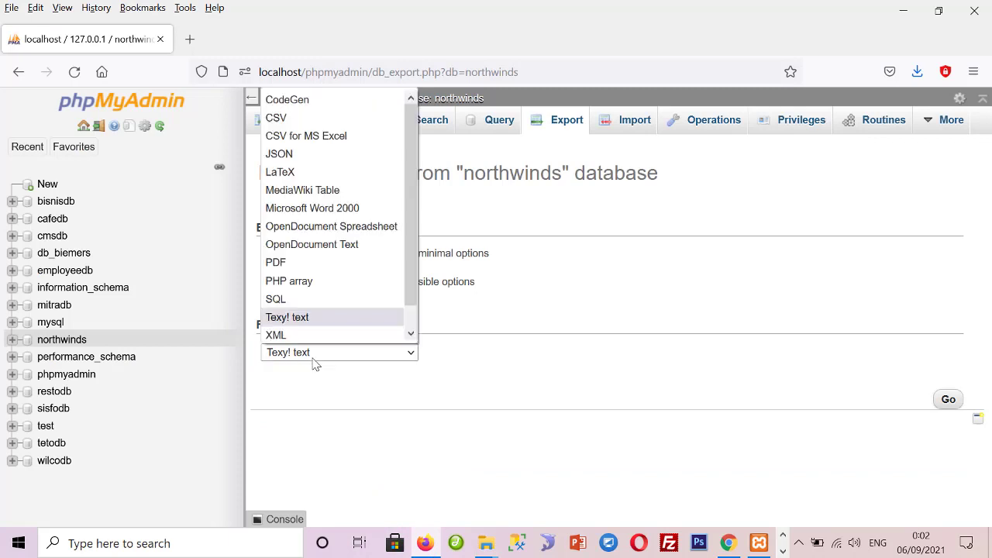
pyautogui.click(344, 259)
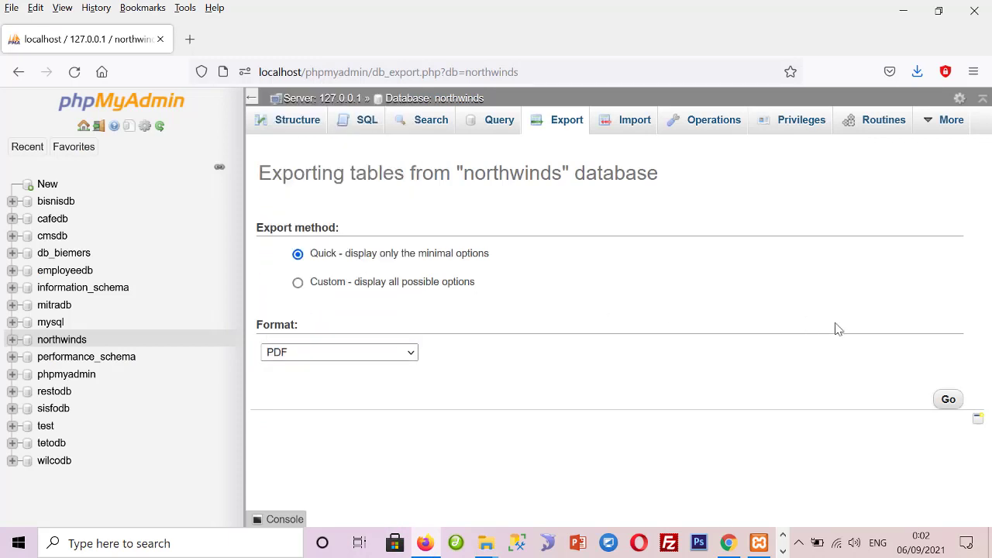
pyautogui.click(946, 400)
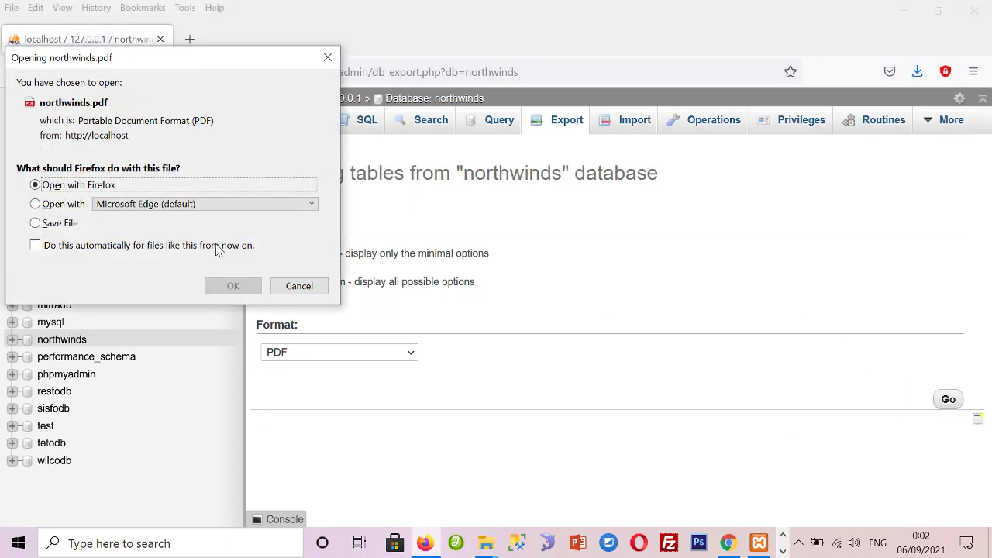
pyautogui.click(65, 229)
pyautogui.click(225, 287)
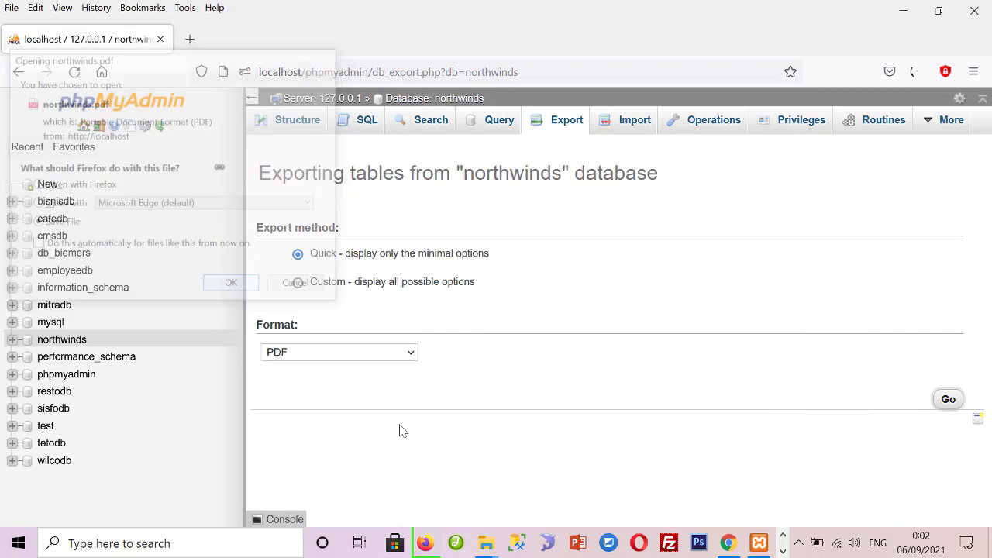
# Select northwinds.pdf in the Downloads folder and bring up its options menu.
pyautogui.click(442, 507)
pyautogui.moveTo(486, 544)
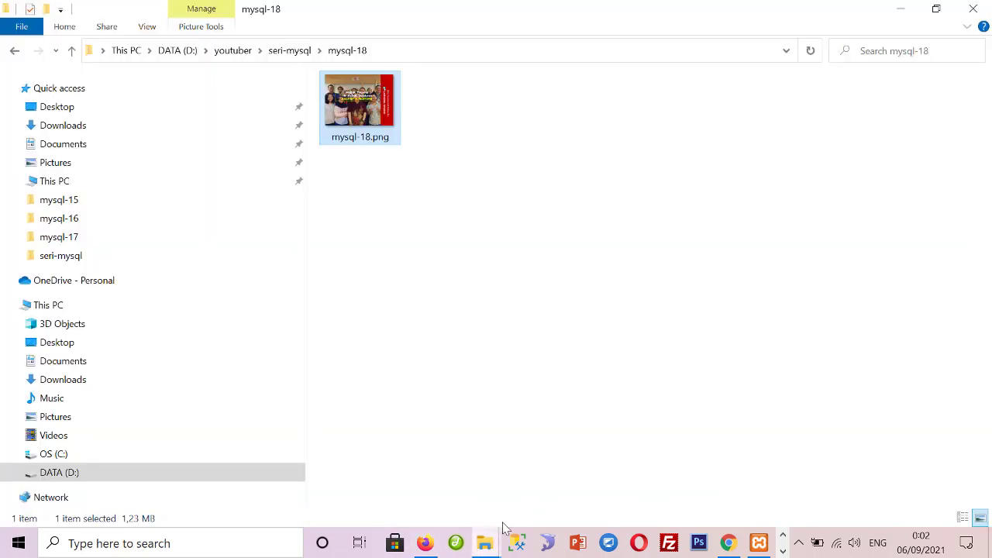
pyautogui.click(529, 478)
pyautogui.click(386, 172)
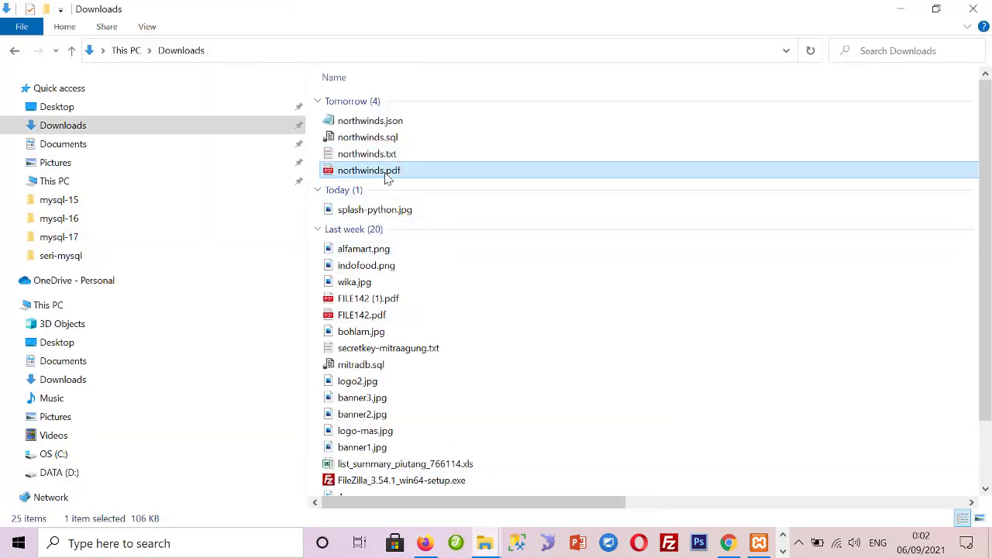
pyautogui.rightClick(386, 172)
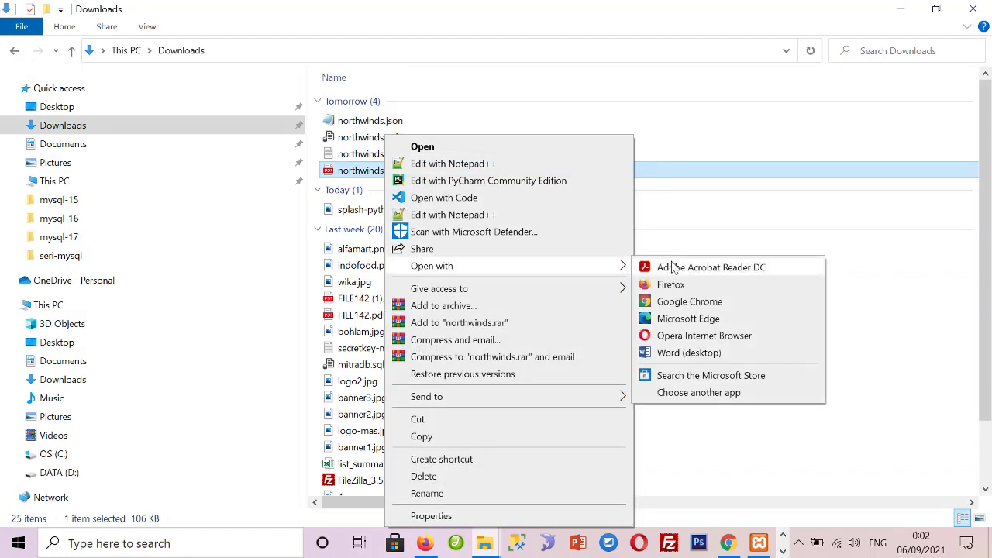
# View northwinds.pdf in Acrobat Reader, scroll through its four pages of table data, then close it.
pyautogui.click(673, 267)
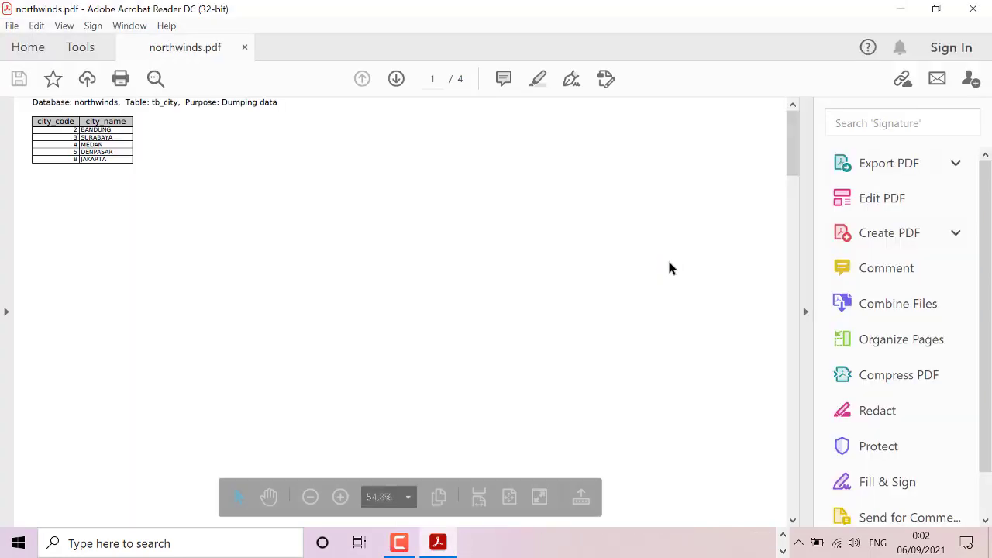
pyautogui.moveTo(788, 153)
pyautogui.mouseDown()
pyautogui.moveTo(805, 232)
pyautogui.moveTo(836, 163)
pyautogui.moveTo(826, 419)
pyautogui.mouseUp()
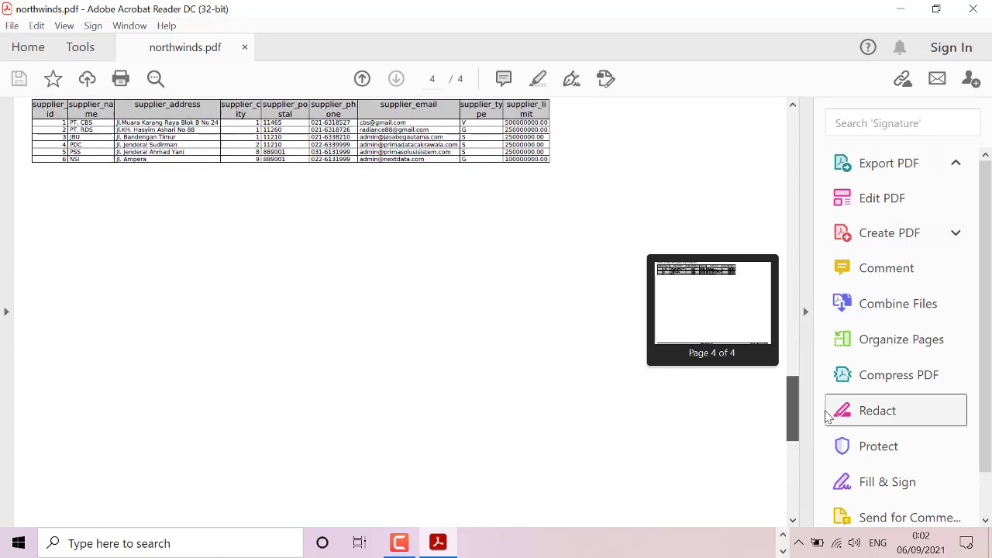
pyautogui.click(244, 49)
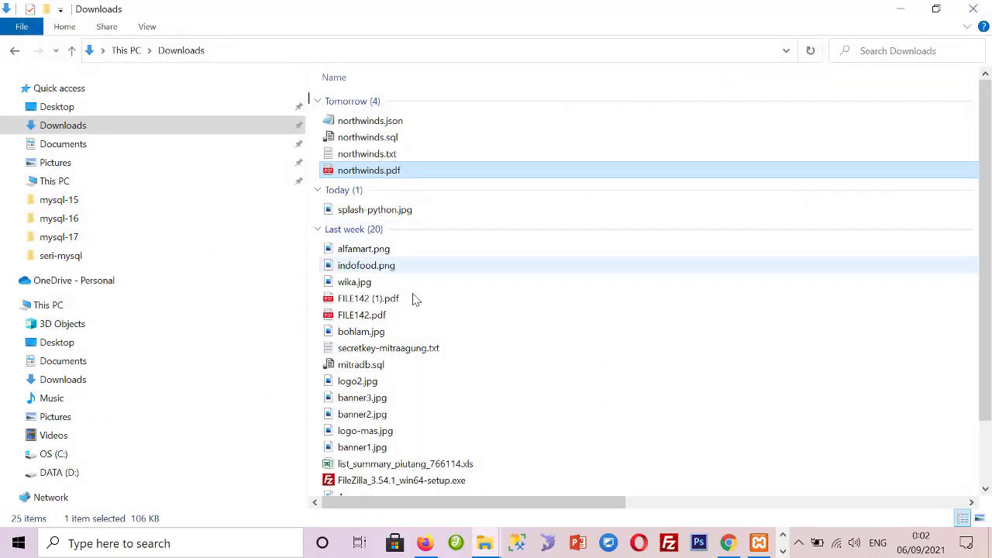
# Export the northwinds database in XML format and save northwinds.xml to Downloads.
pyautogui.click(417, 546)
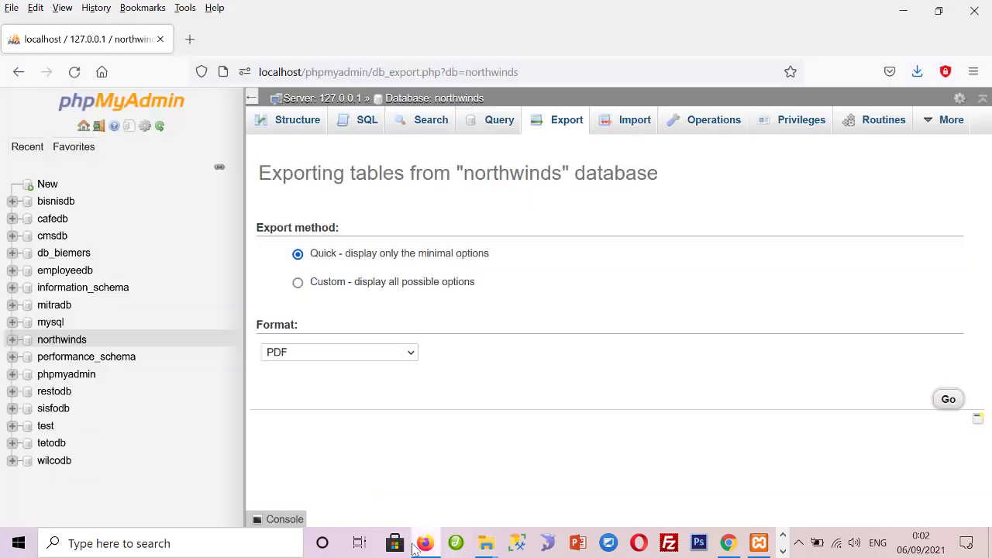
pyautogui.click(354, 357)
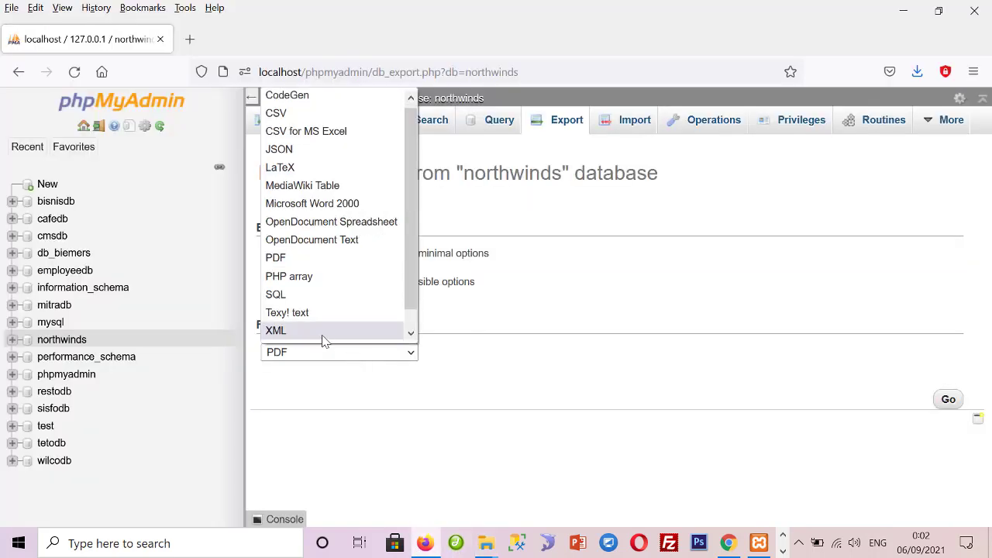
pyautogui.click(325, 332)
pyautogui.click(949, 400)
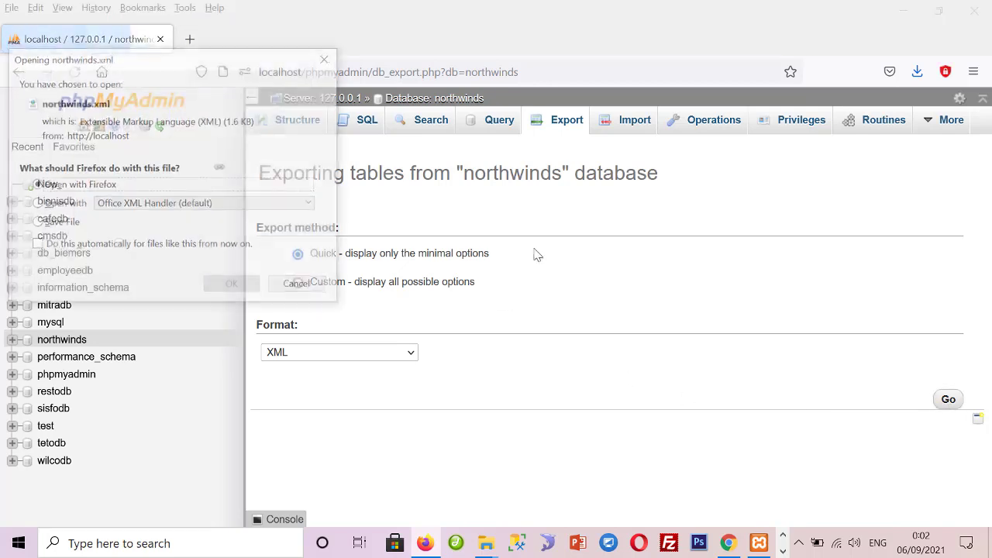
pyautogui.click(63, 224)
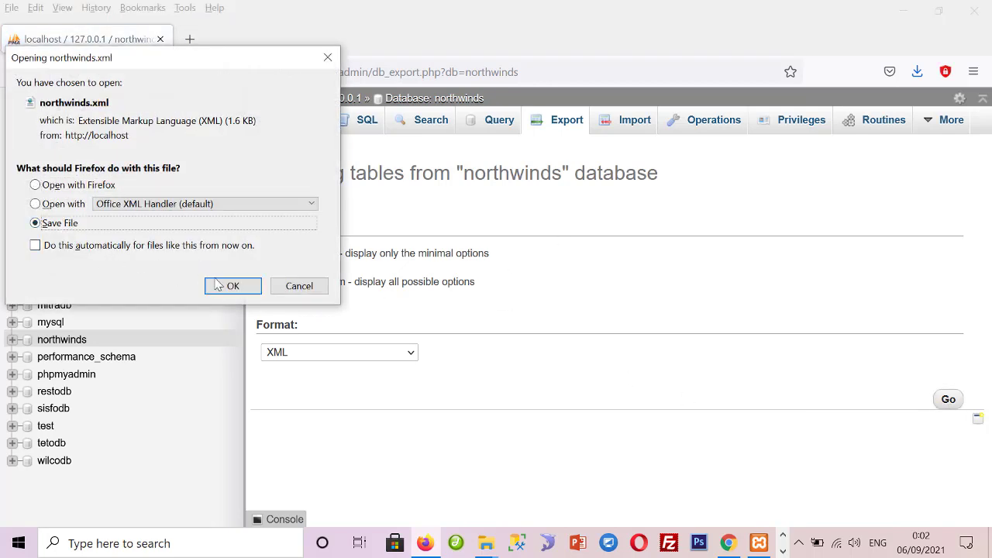
pyautogui.click(226, 288)
pyautogui.moveTo(485, 544)
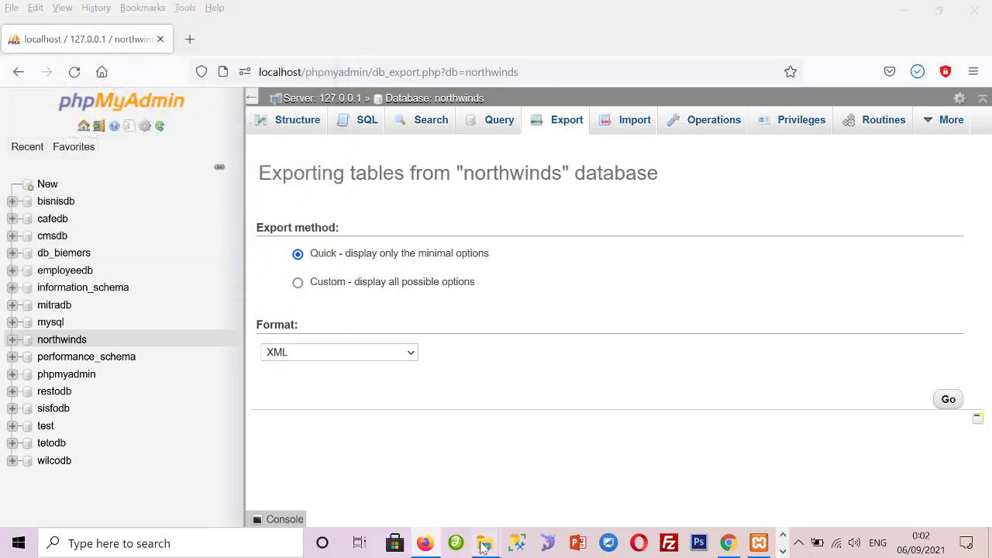
pyautogui.click(547, 505)
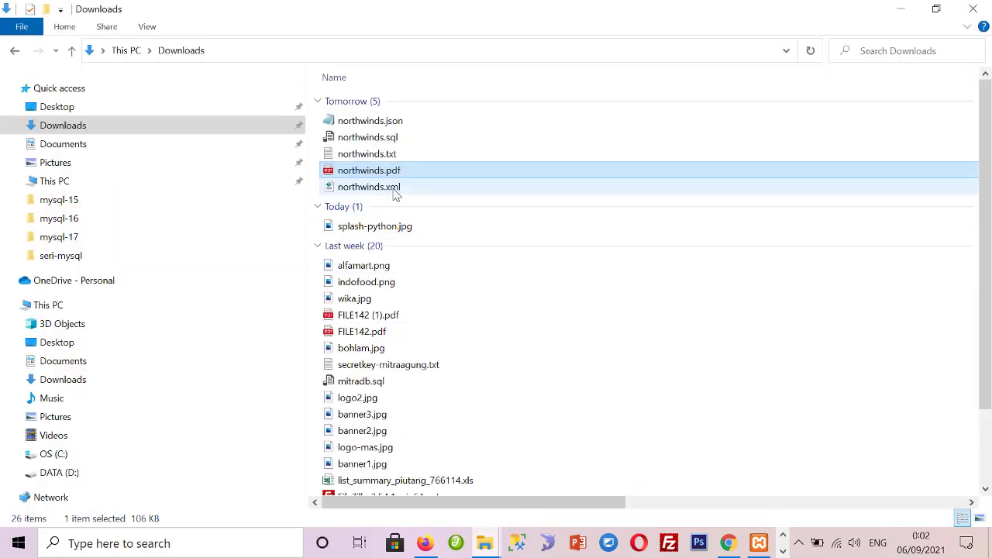
# Review northwinds.xml in a maximized Notepad window by scrolling through it, then close it.
pyautogui.rightClick(394, 189)
pyautogui.moveTo(440, 266)
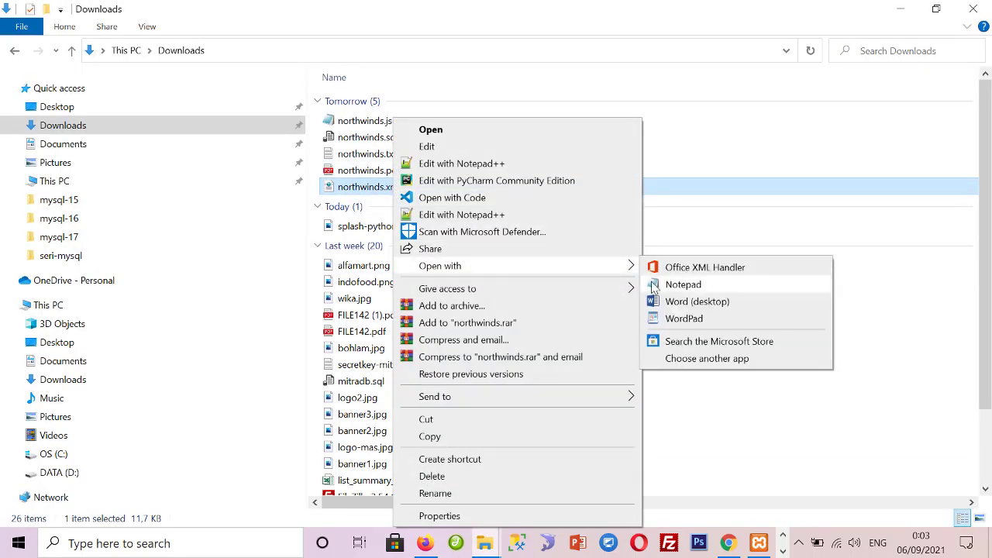
pyautogui.click(668, 286)
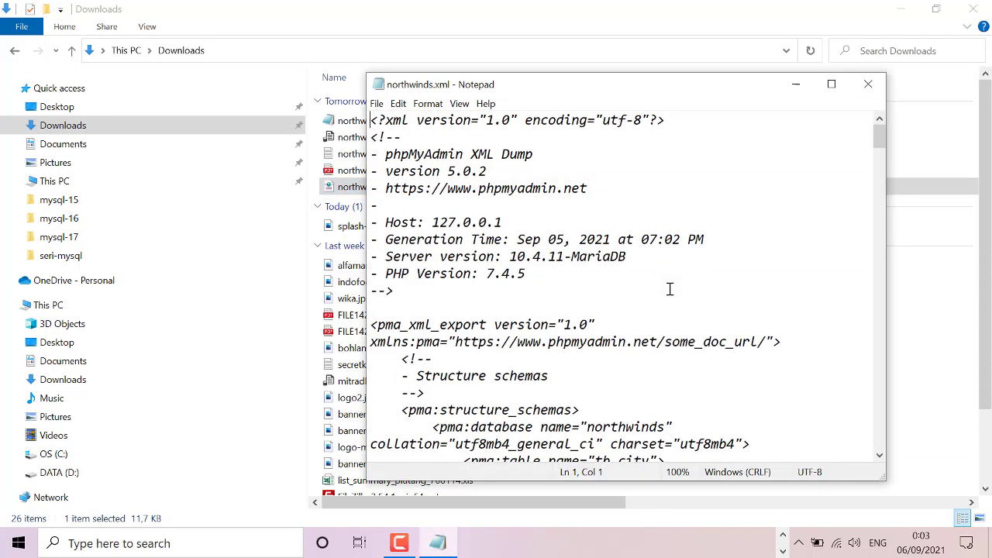
pyautogui.click(832, 85)
pyautogui.moveTo(986, 91); pyautogui.dragTo(988, 469)
pyautogui.click(974, 8)
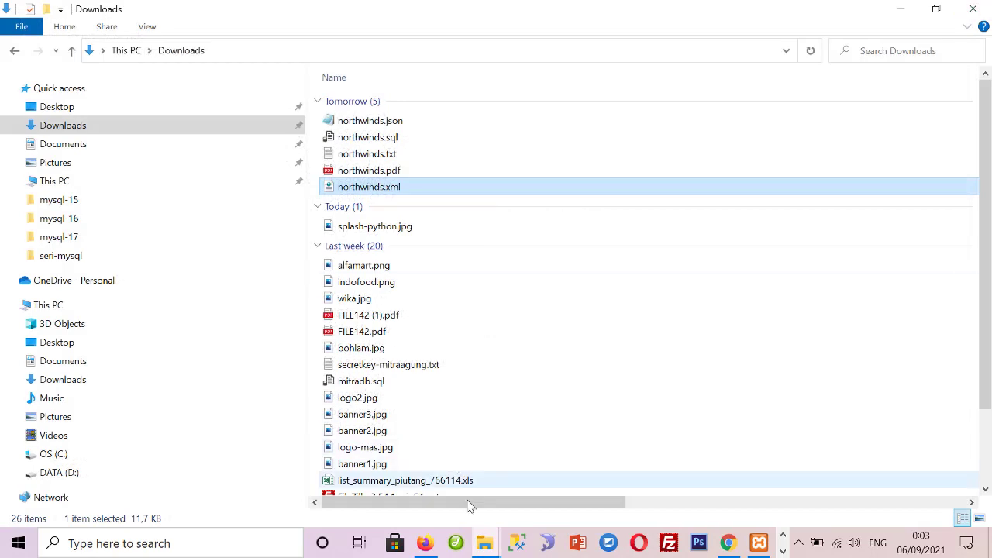
pyautogui.click(425, 543)
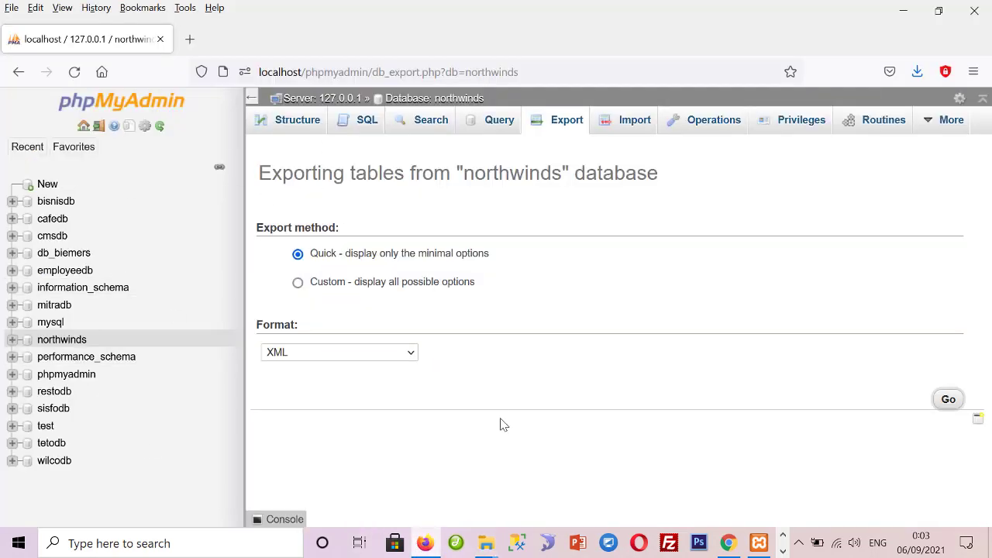
# Review northwinds.sql's tb_customer data in Notepad, then return to phpMyAdmin.
pyautogui.click(487, 543)
pyautogui.click(535, 484)
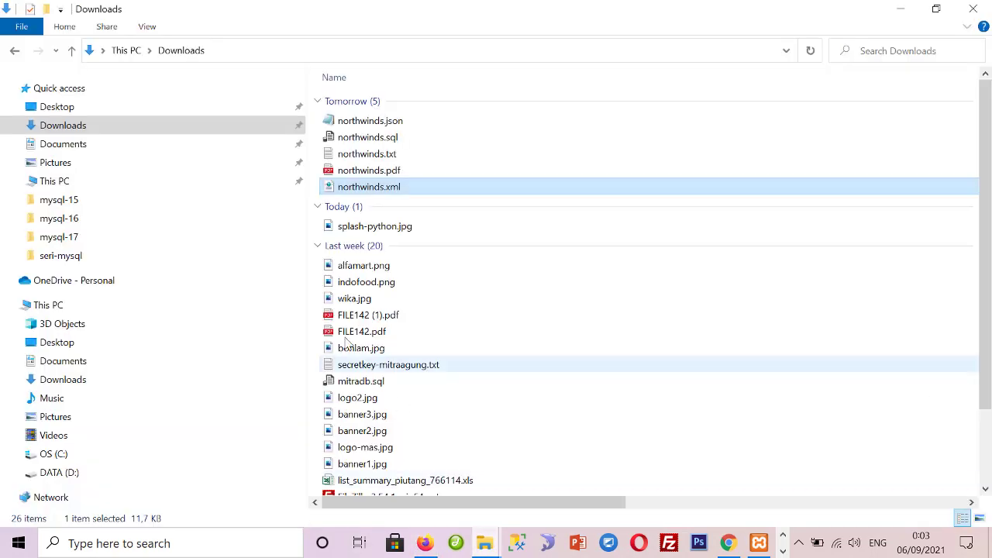
pyautogui.click(375, 141)
pyautogui.rightClick(373, 142)
pyautogui.moveTo(420, 266)
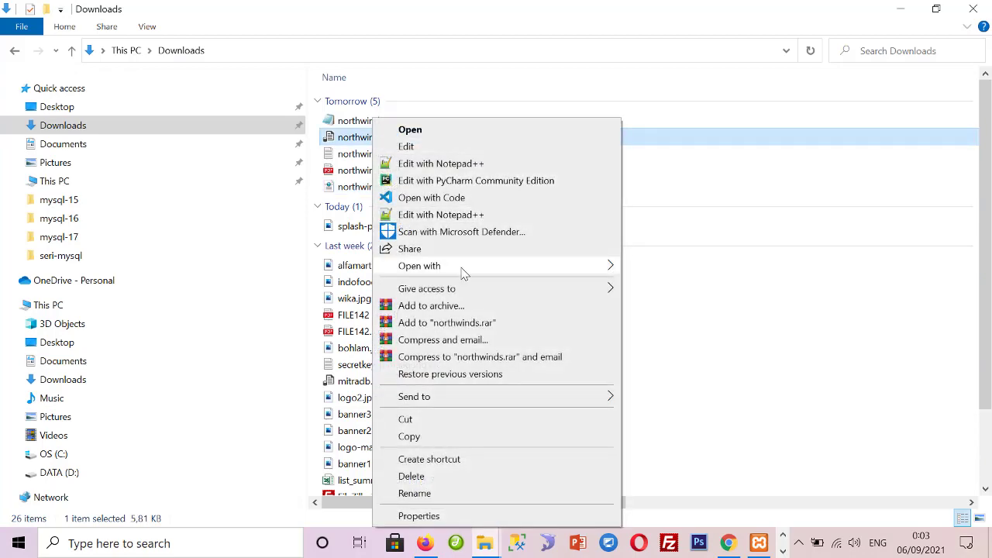
pyautogui.click(663, 270)
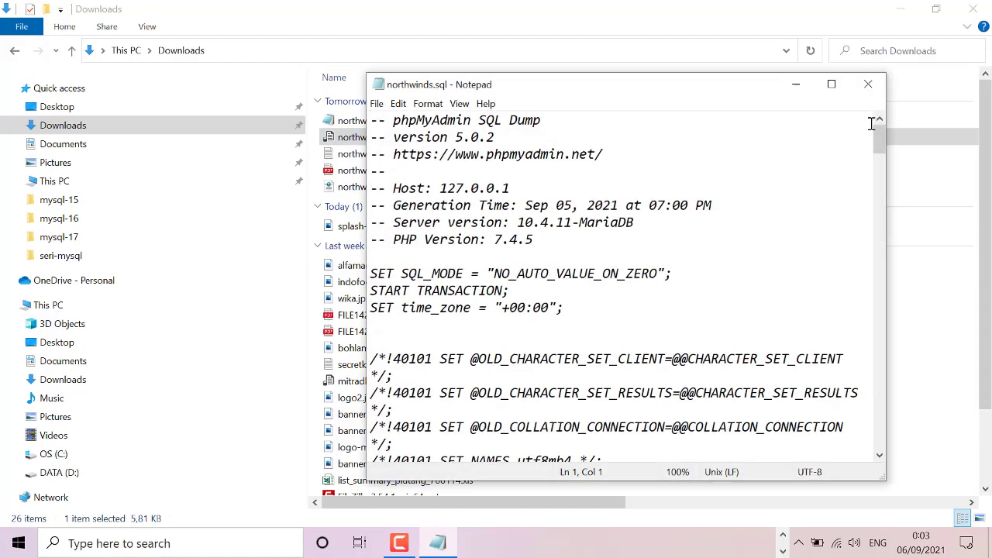
pyautogui.click(832, 85)
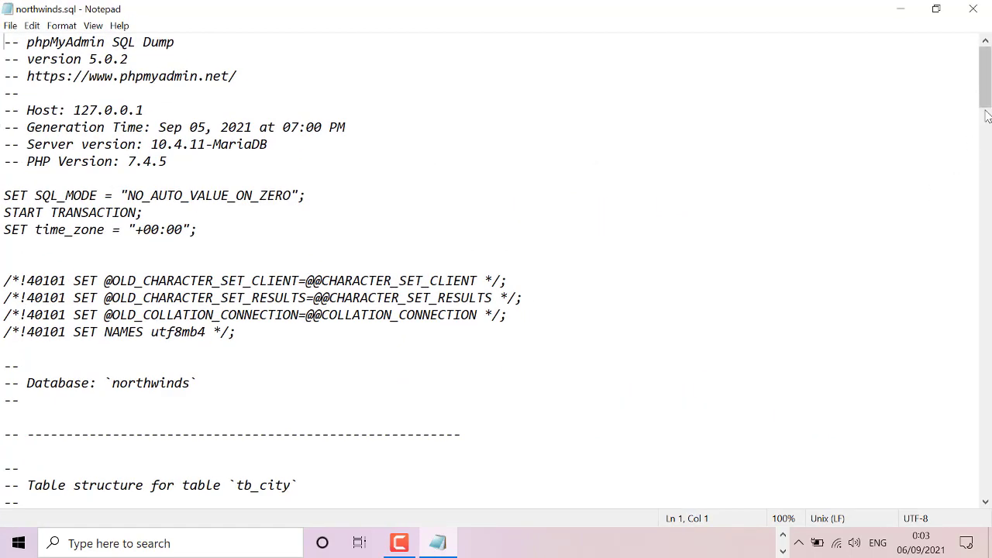
pyautogui.moveTo(985, 115); pyautogui.dragTo(987, 206)
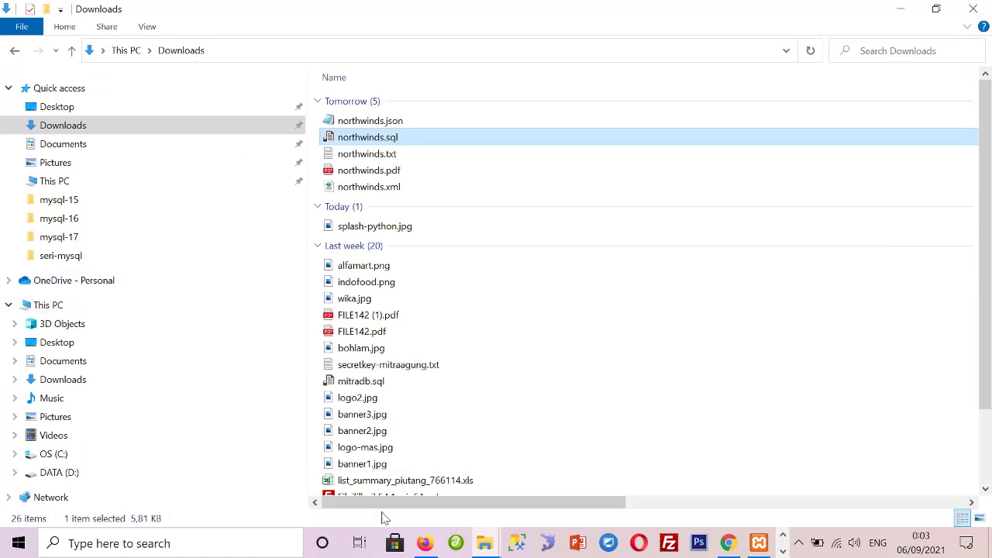
pyautogui.click(425, 543)
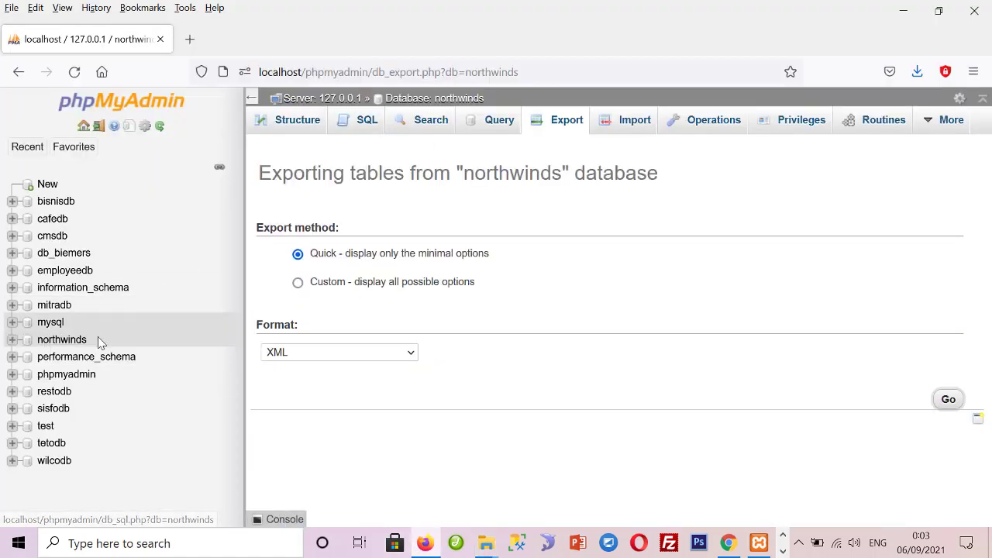
# Type 'drop database northwinds;' into the northwinds SQL query box and select the line.
pyautogui.click(69, 344)
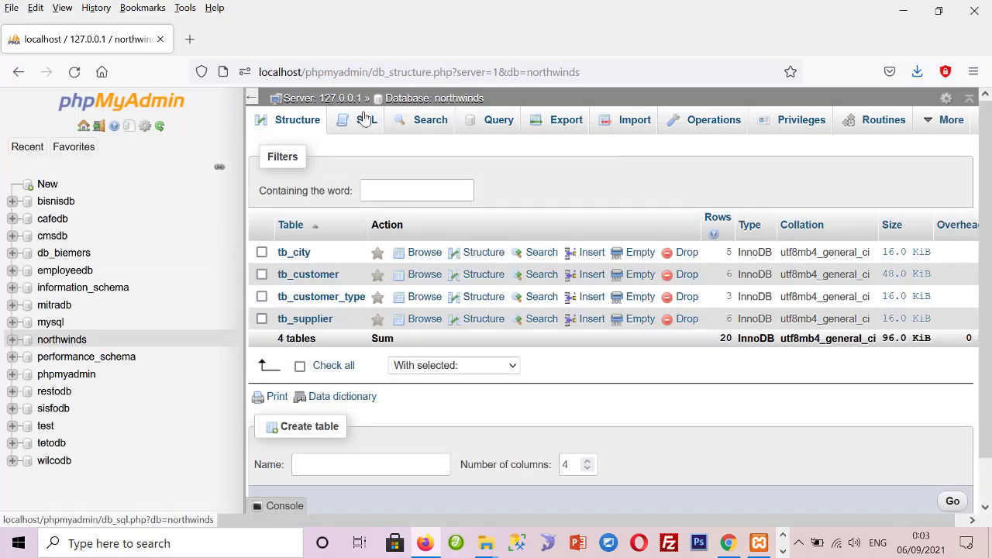
pyautogui.click(364, 121)
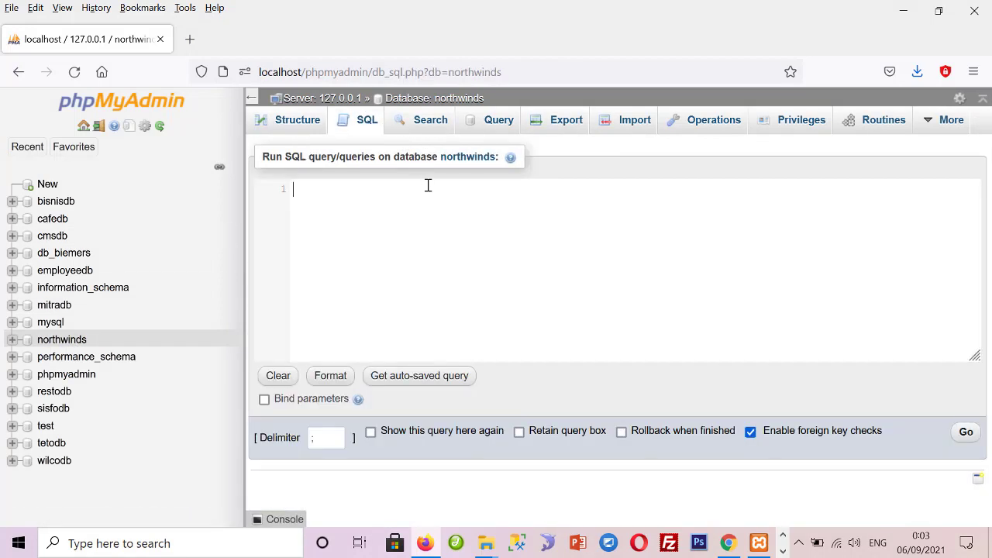
pyautogui.write('drop ')
pyautogui.write('database northwinds;')
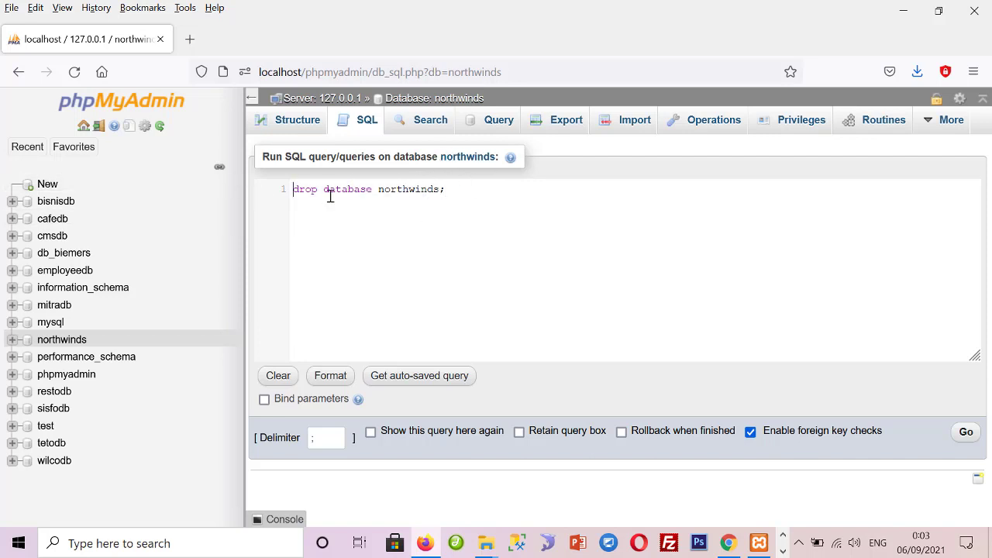
pyautogui.click(282, 197)
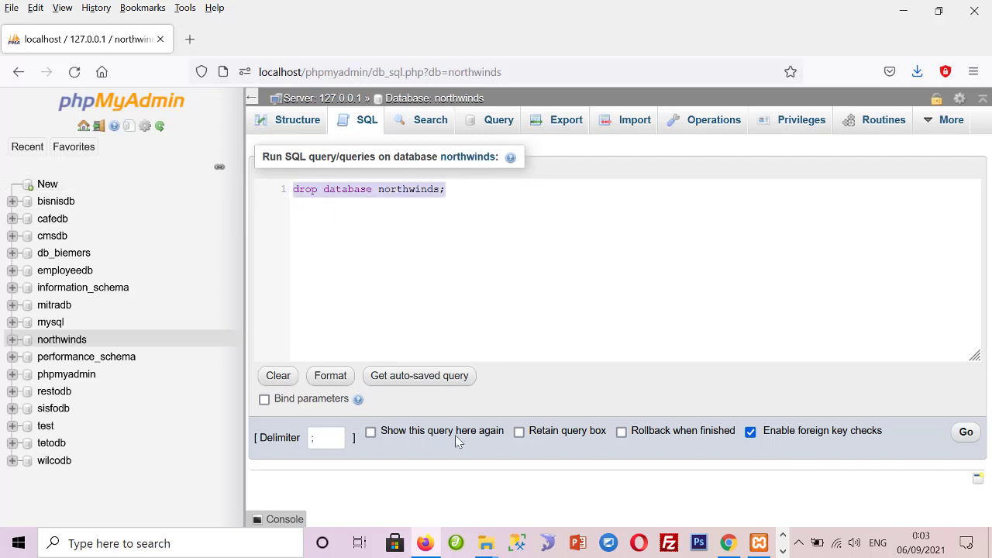
pyautogui.moveTo(484, 544)
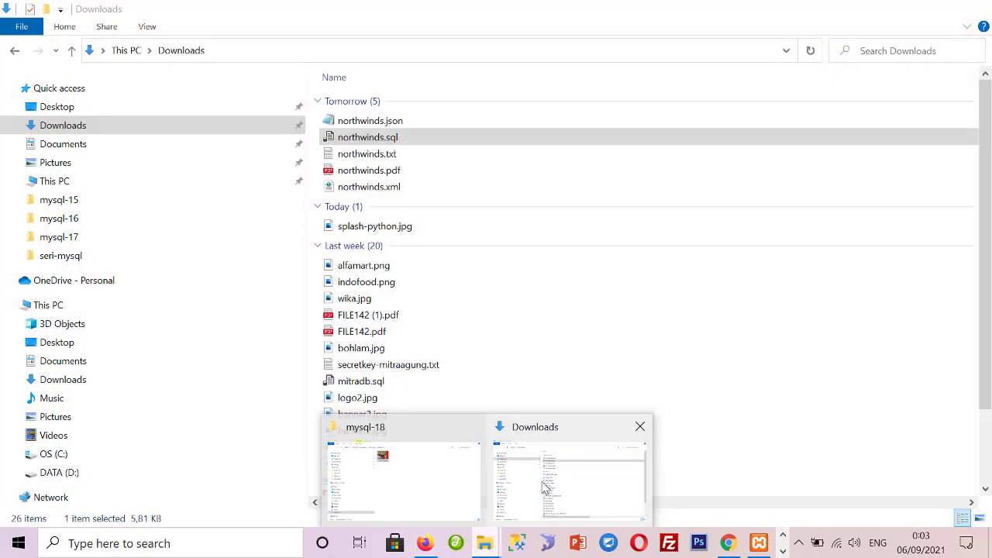
# Open northwinds.sql in a maximized Notepad window at the CREATE TABLE tb_city statement.
pyautogui.click(558, 465)
pyautogui.rightClick(394, 137)
pyautogui.moveTo(440, 266)
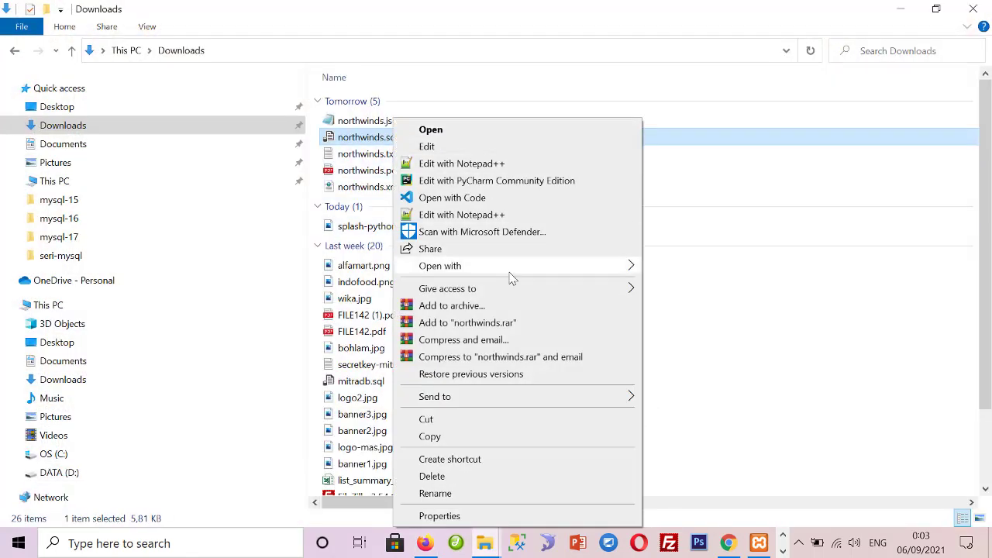
pyautogui.click(667, 268)
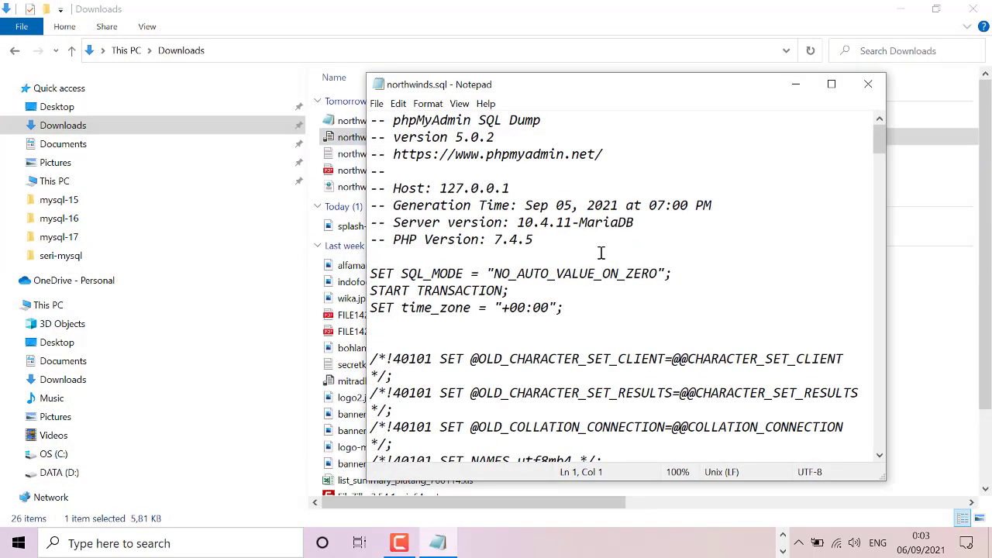
pyautogui.click(831, 83)
pyautogui.moveTo(987, 78)
pyautogui.mouseDown()
pyautogui.moveTo(987, 106)
pyautogui.moveTo(969, 100)
pyautogui.mouseUp()
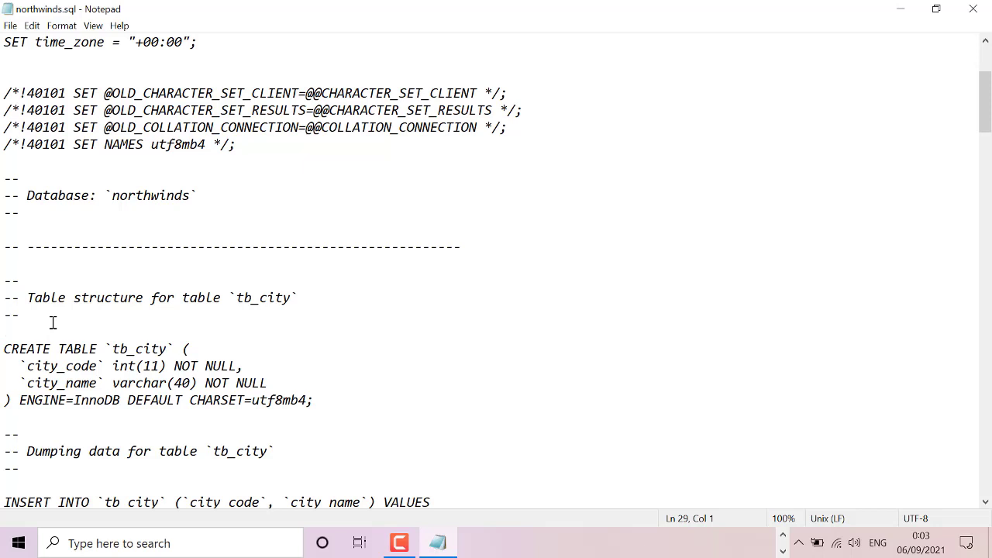
# Insert a 'drop database northwinds;' line above CREATE TABLE tb_city and close the saved file.
pyautogui.press('Return')
pyautogui.write('drop database northwinds;')
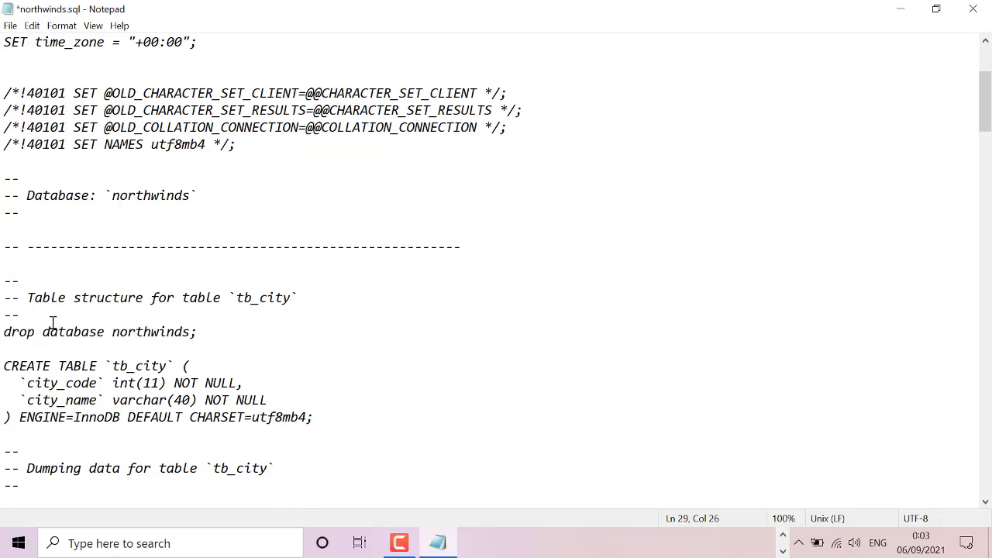
pyautogui.press('Return')
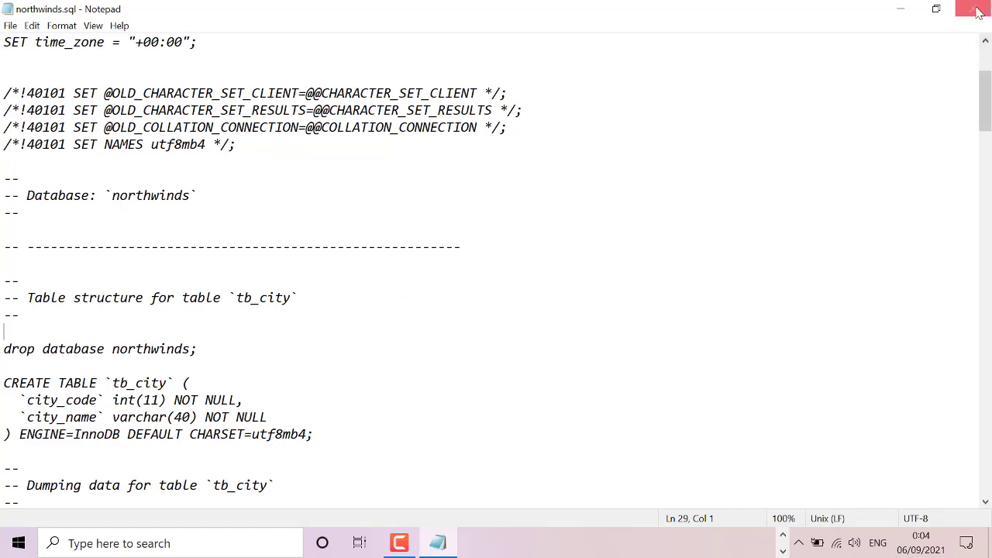
pyautogui.moveTo(199, 349); pyautogui.dragTo(2, 349)
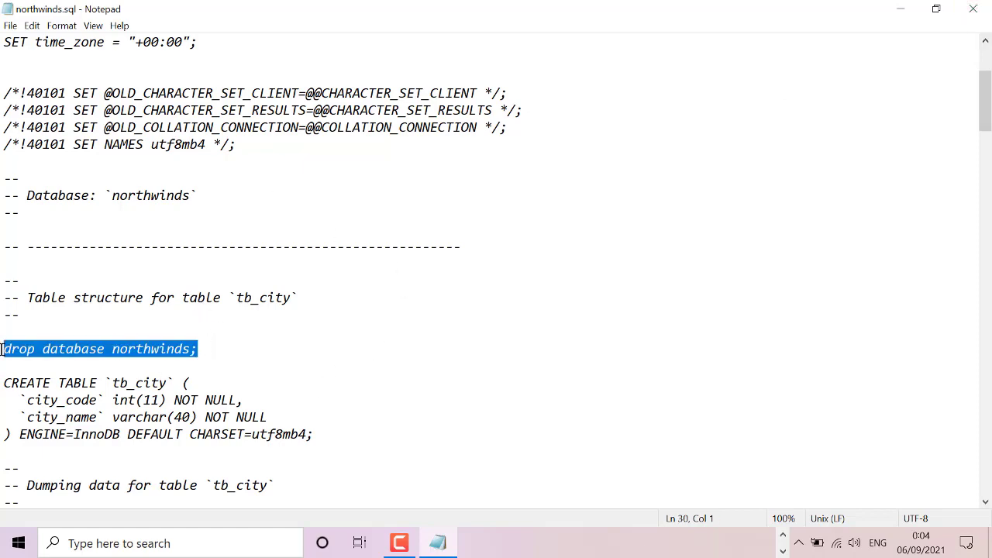
pyautogui.click(973, 8)
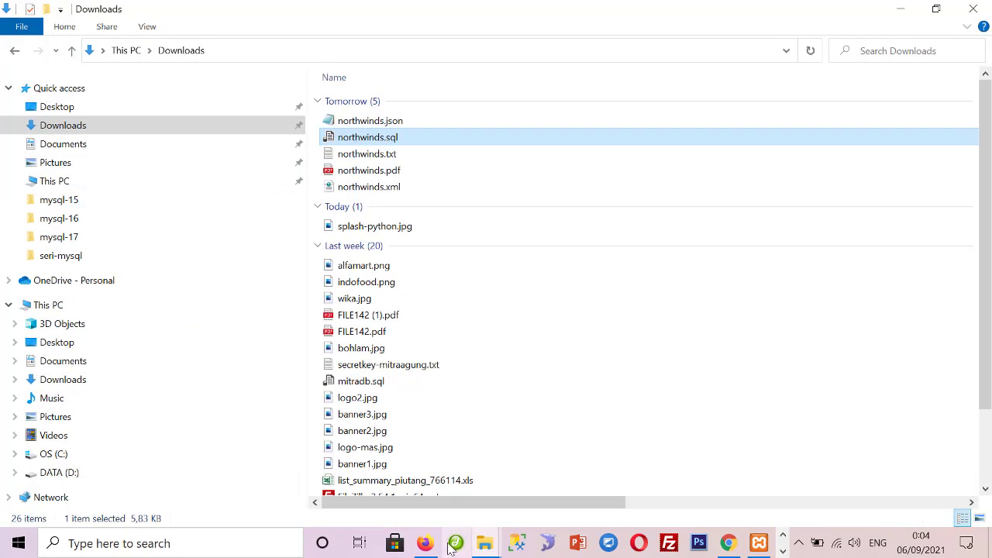
# Switch to phpMyAdmin, open the mysql database, and reach its Import page.
pyautogui.hotkey('alt', 'Tab')
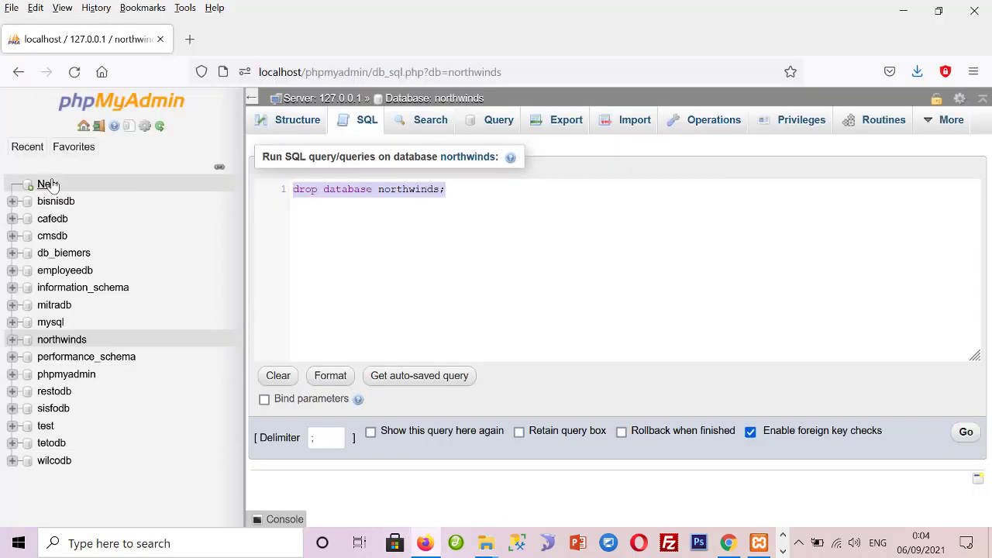
pyautogui.click(58, 323)
pyautogui.click(565, 334)
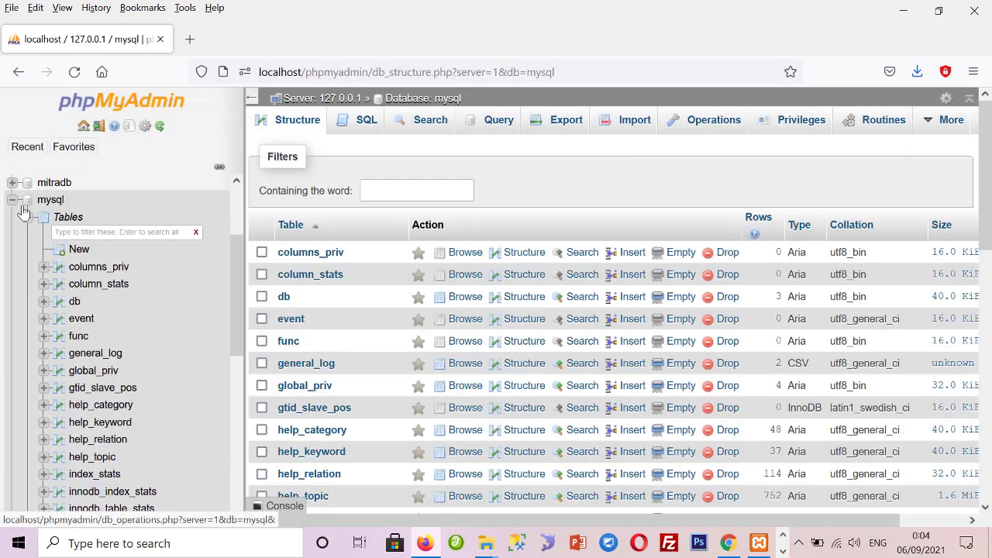
pyautogui.click(12, 199)
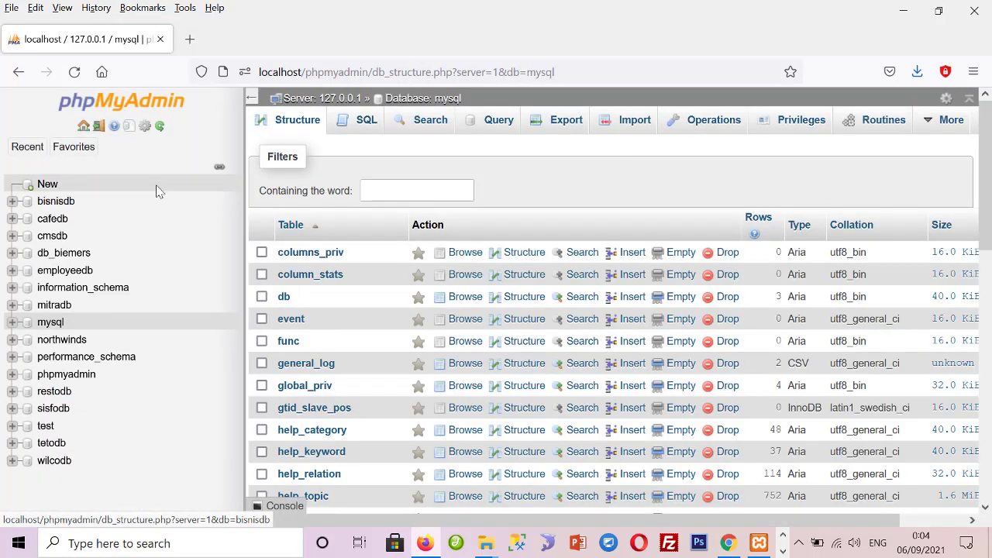
pyautogui.click(366, 126)
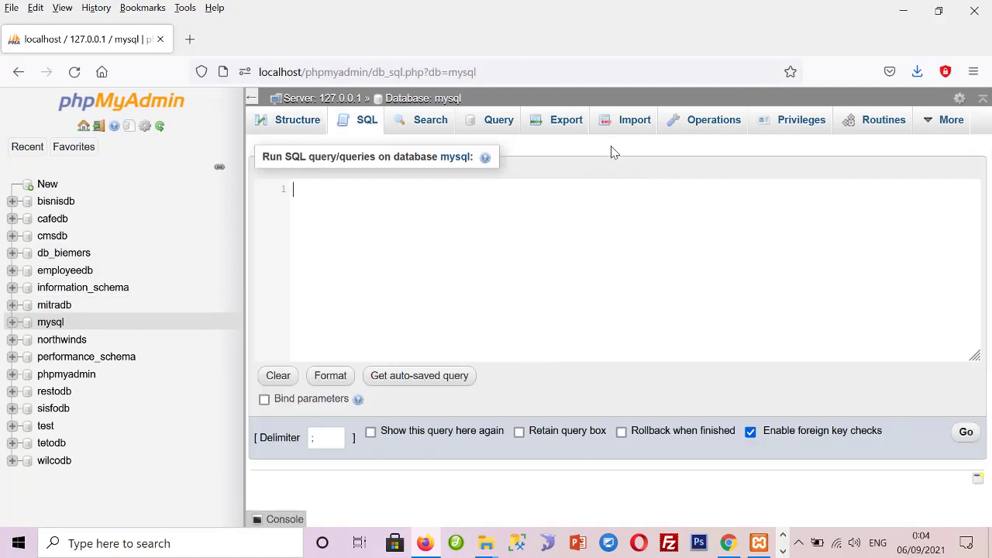
pyautogui.click(630, 124)
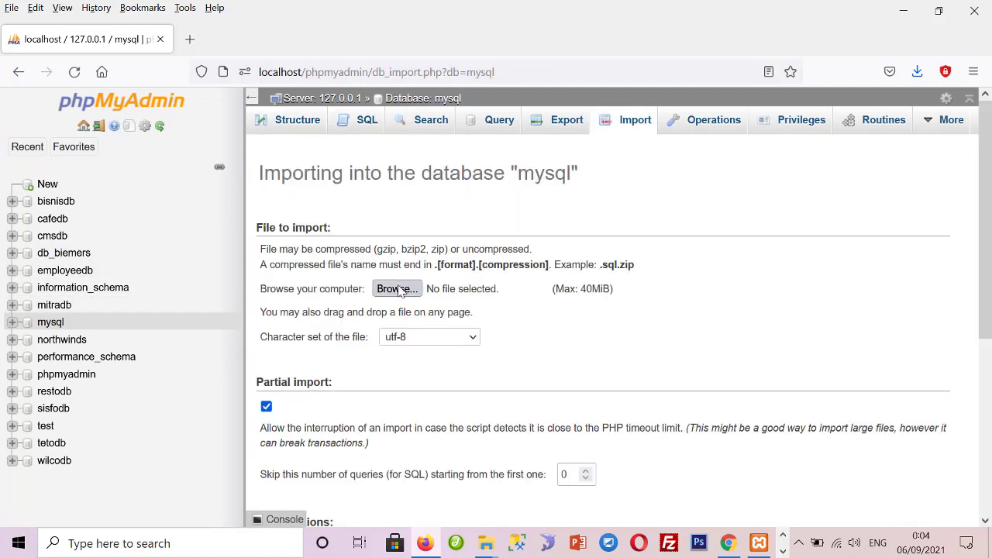
pyautogui.click(574, 126)
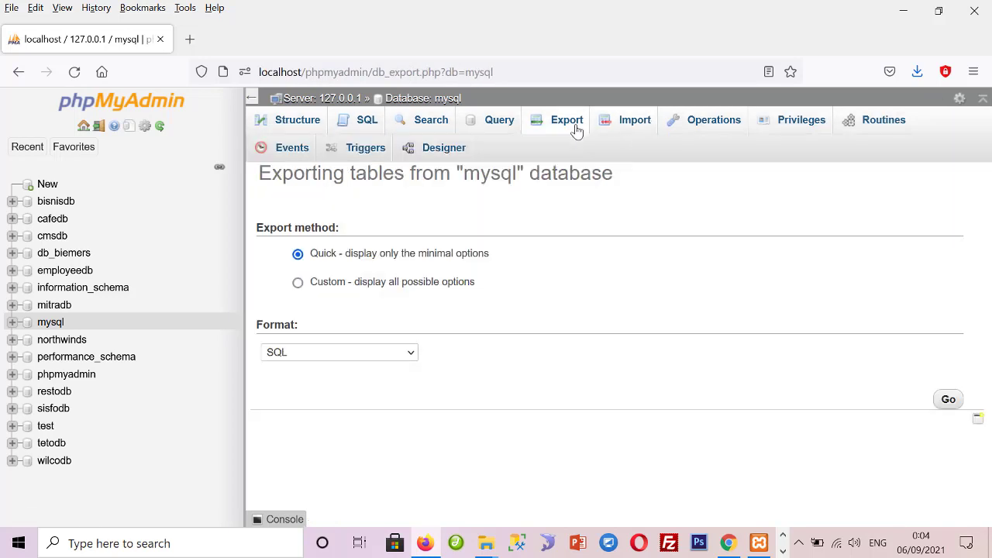
pyautogui.click(625, 127)
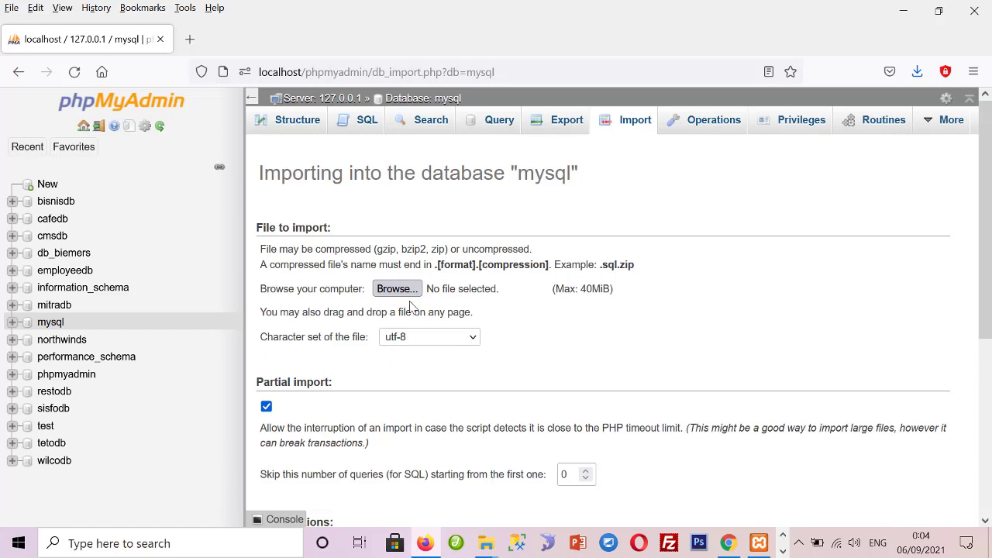
# Import northwinds.sql from Downloads into mysql using the SQL format.
pyautogui.click(406, 289)
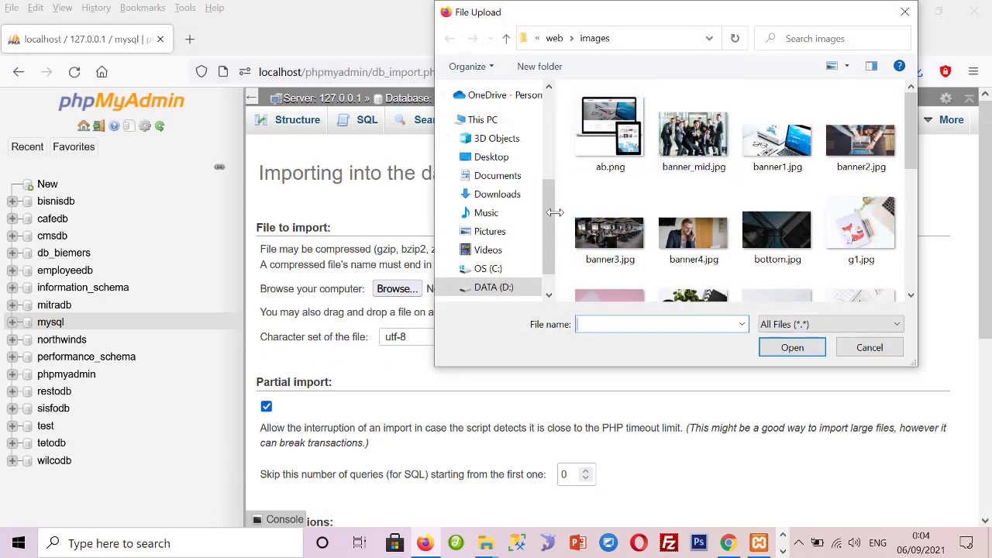
pyautogui.click(512, 194)
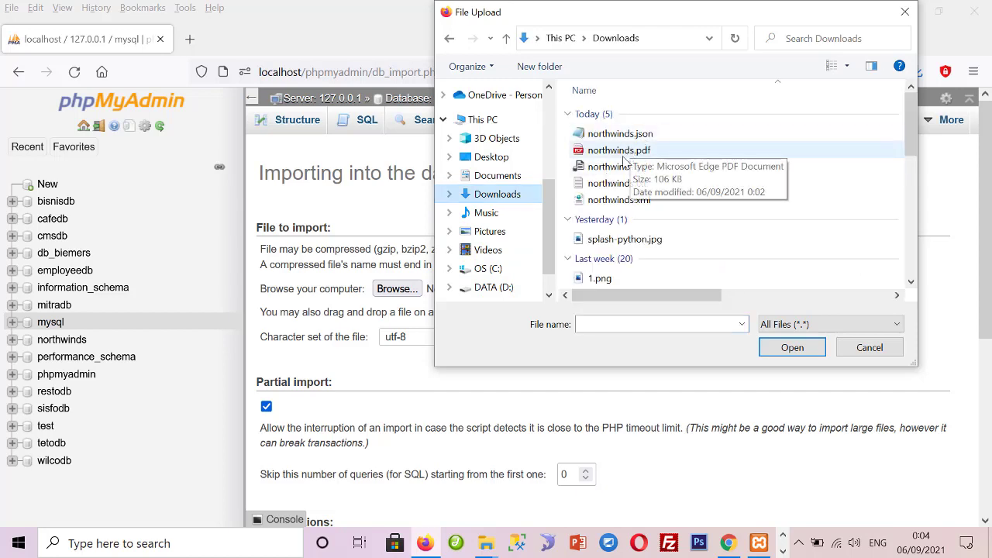
pyautogui.doubleClick(620, 169)
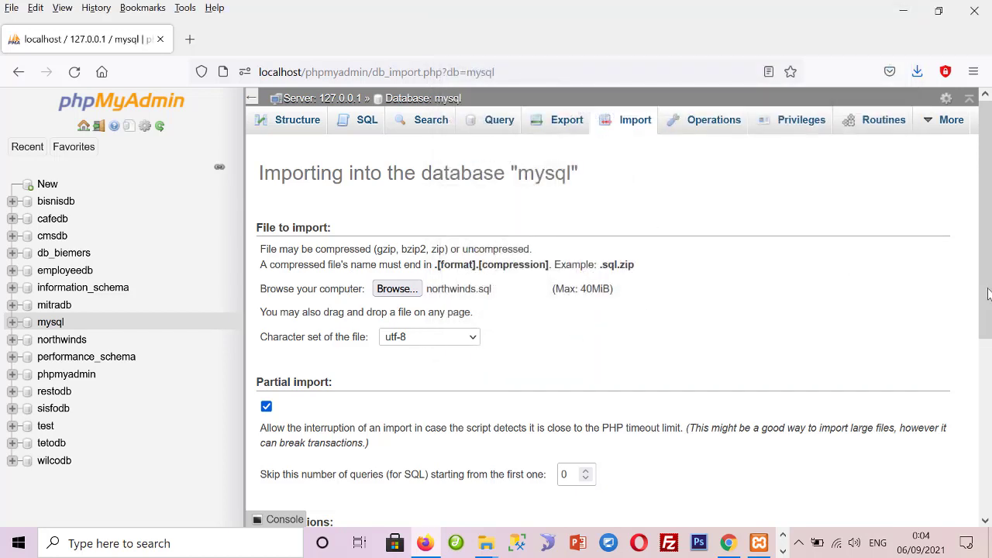
pyautogui.moveTo(989, 293); pyautogui.dragTo(989, 466)
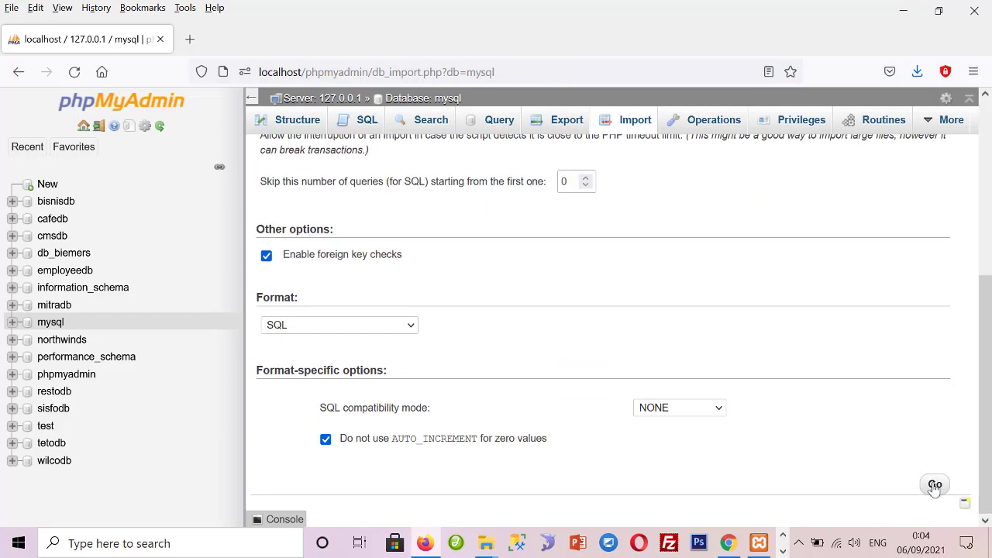
pyautogui.click(410, 325)
pyautogui.click(301, 426)
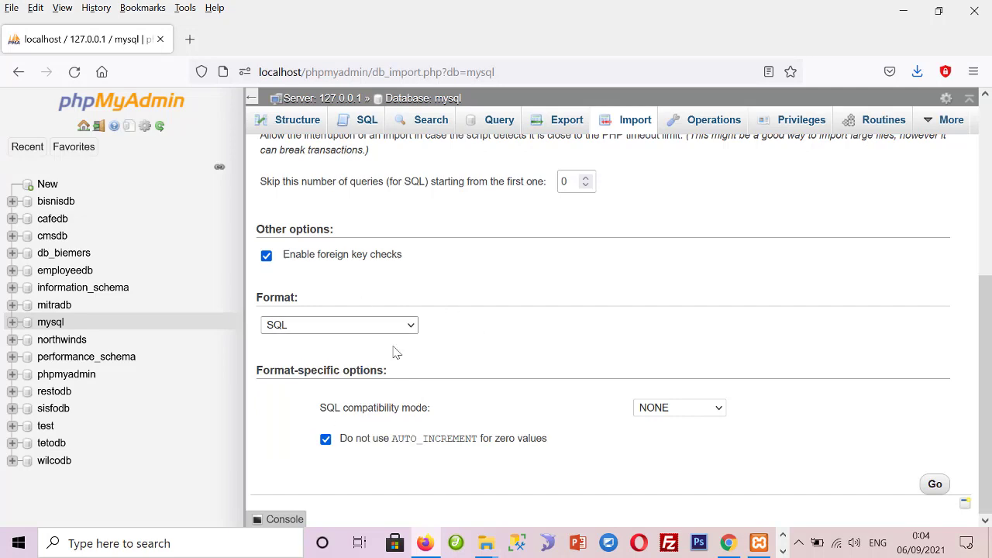
pyautogui.moveTo(988, 378)
pyautogui.mouseDown()
pyautogui.moveTo(988, 263)
pyautogui.moveTo(985, 417)
pyautogui.mouseUp()
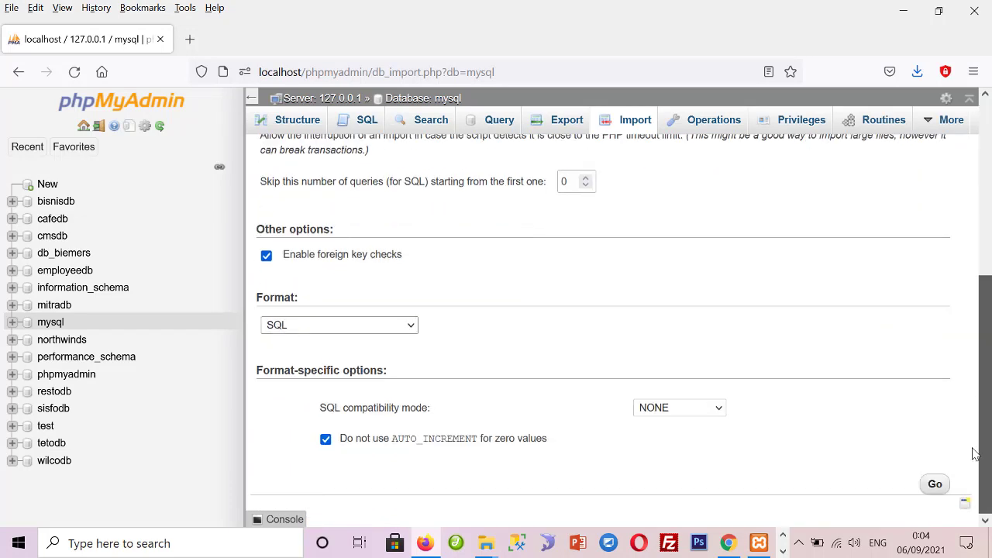
pyautogui.click(933, 485)
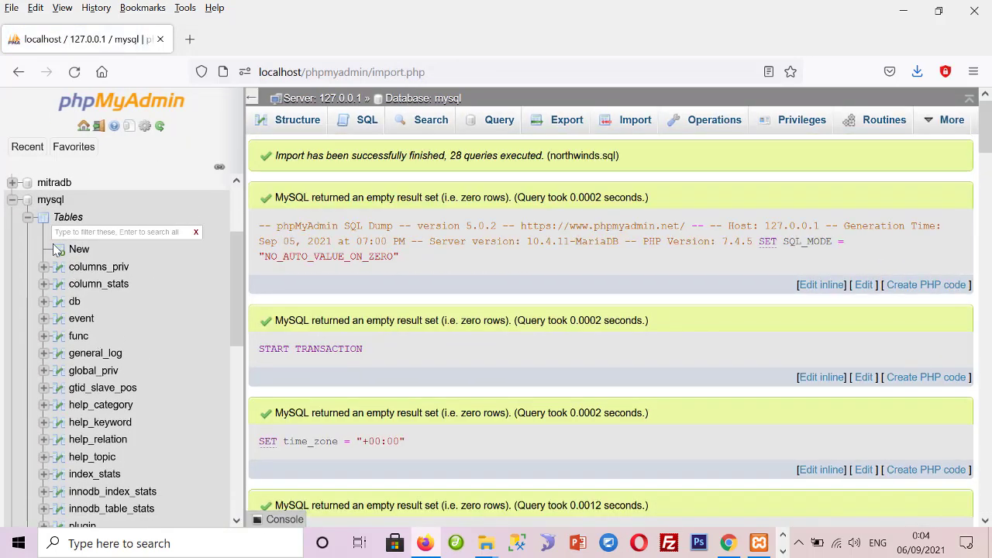
# Refresh the database list and browse the five city rows of mysql's tb_city table.
pyautogui.moveTo(236, 326); pyautogui.dragTo(250, 478)
pyautogui.scroll(10, 48, 339)
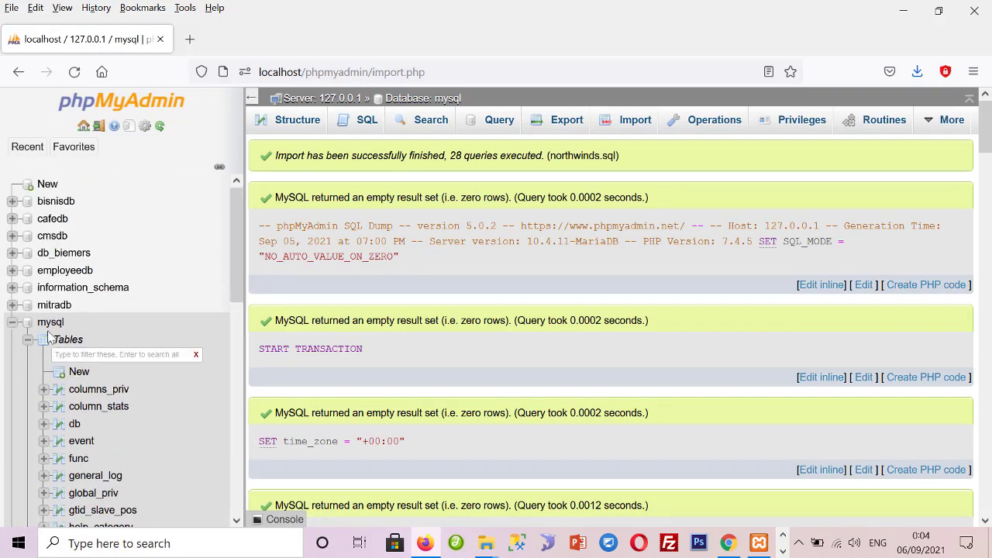
pyautogui.click(14, 324)
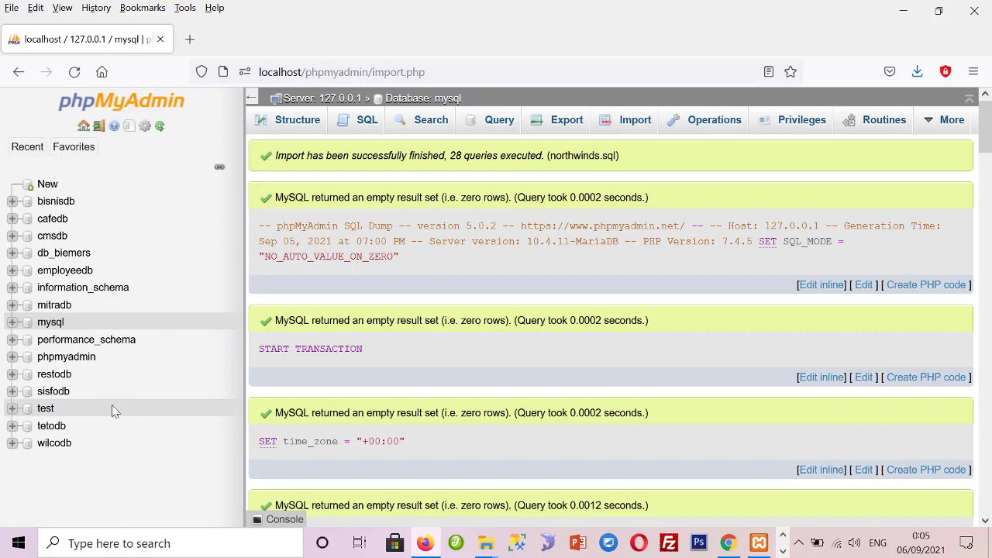
pyautogui.click(159, 127)
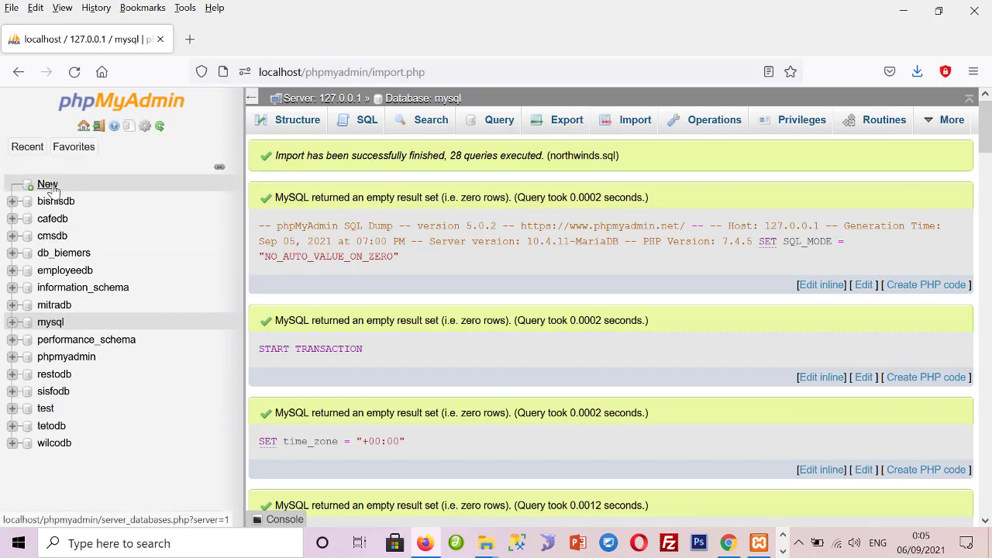
pyautogui.click(162, 128)
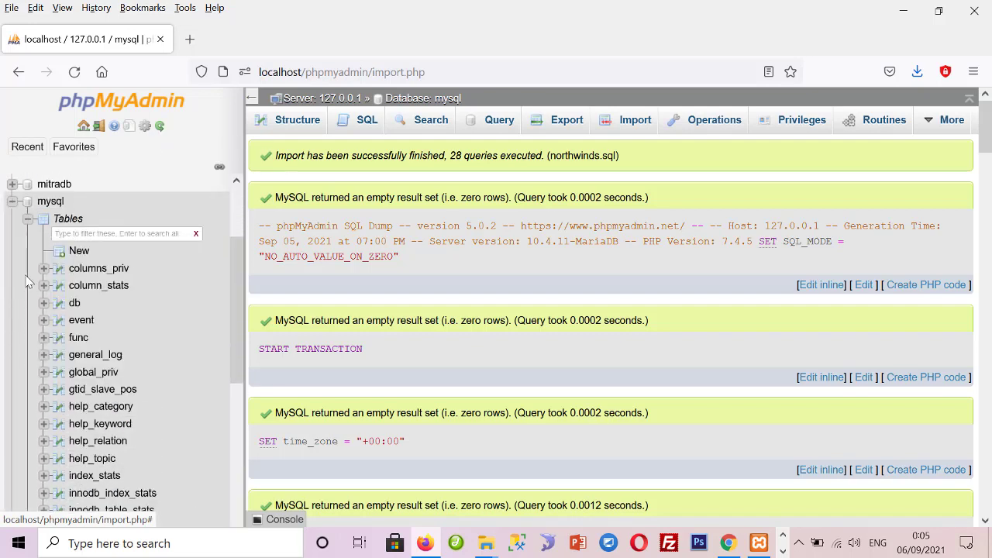
pyautogui.moveTo(239, 233); pyautogui.dragTo(228, 395)
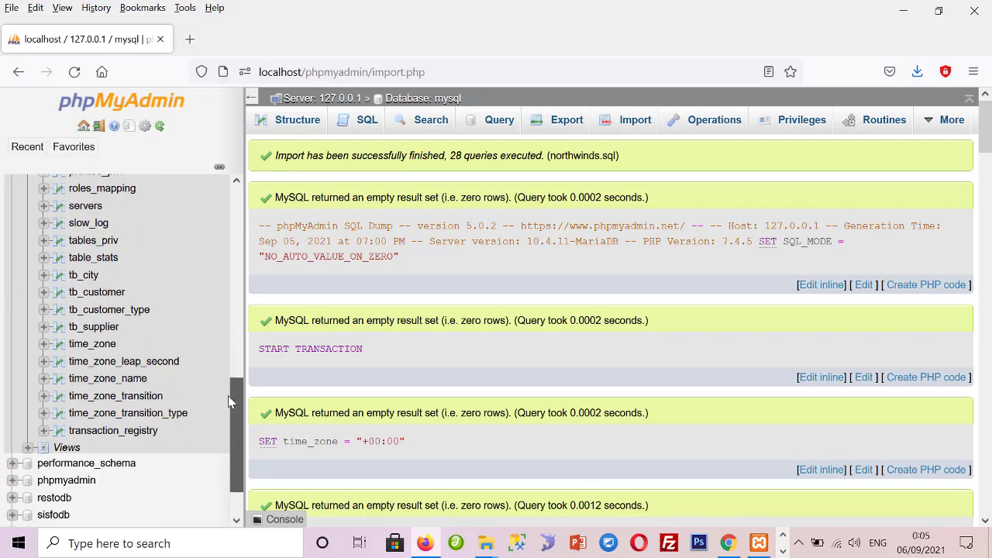
pyautogui.click(360, 124)
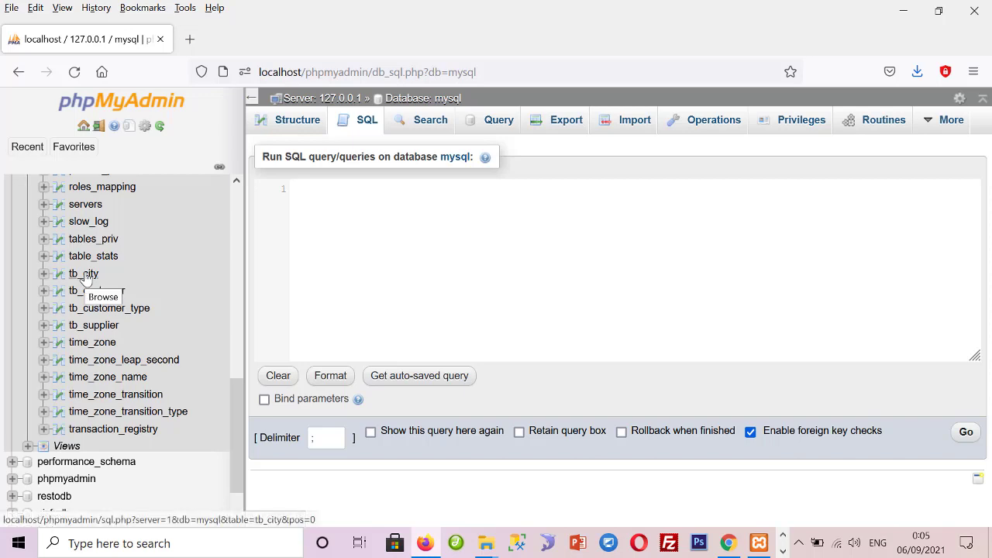
pyautogui.click(85, 278)
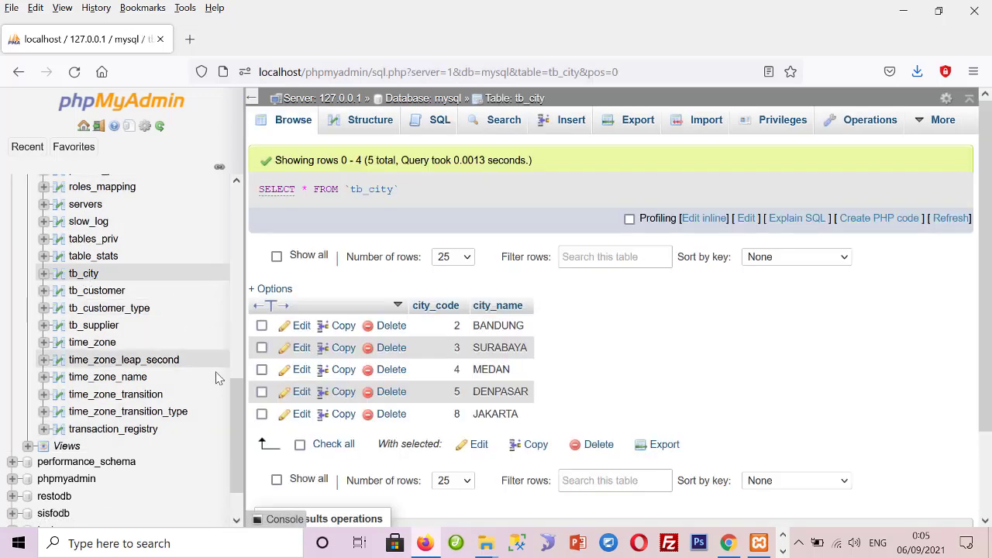
pyautogui.moveTo(236, 396)
pyautogui.mouseDown()
pyautogui.moveTo(249, 224)
pyautogui.moveTo(238, 334)
pyautogui.mouseUp()
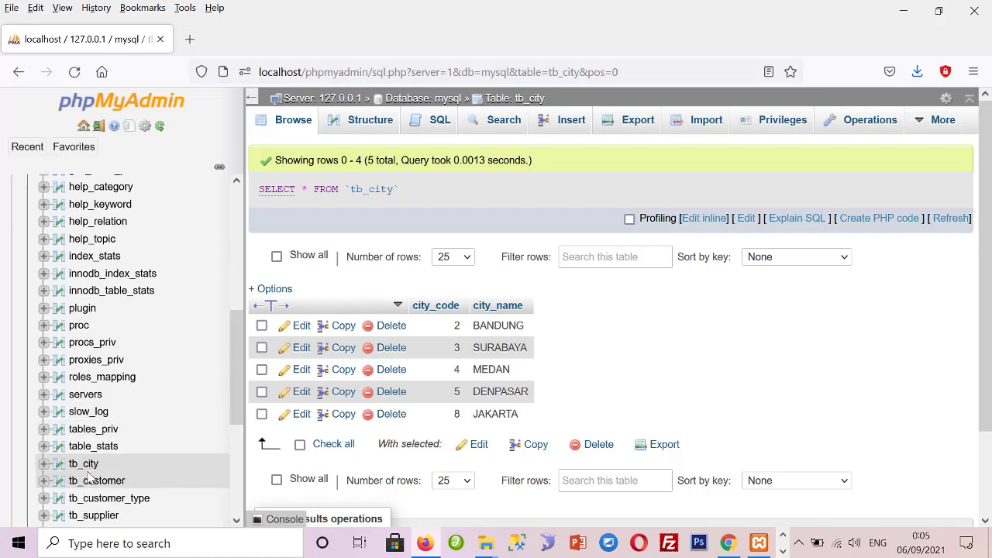
pyautogui.scroll(1, 229, 368)
pyautogui.scroll(5, 155, 311)
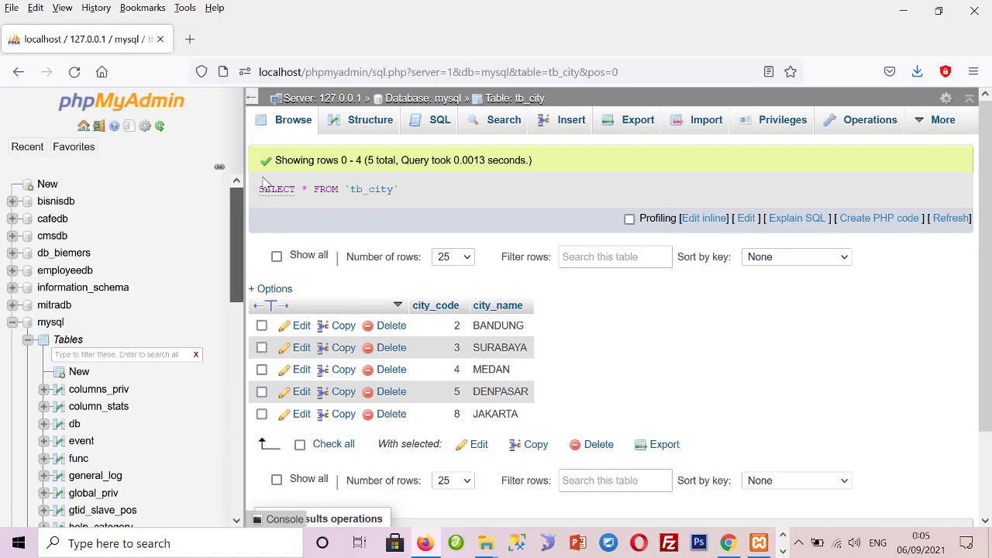
# Create a new database named northwinds.
pyautogui.click(11, 323)
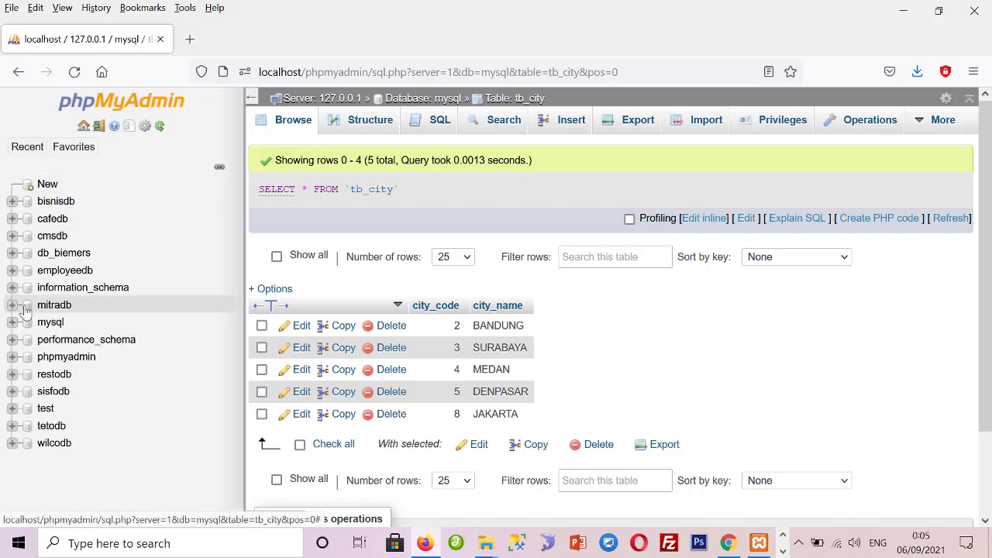
pyautogui.click(48, 186)
pyautogui.write('northwinds')
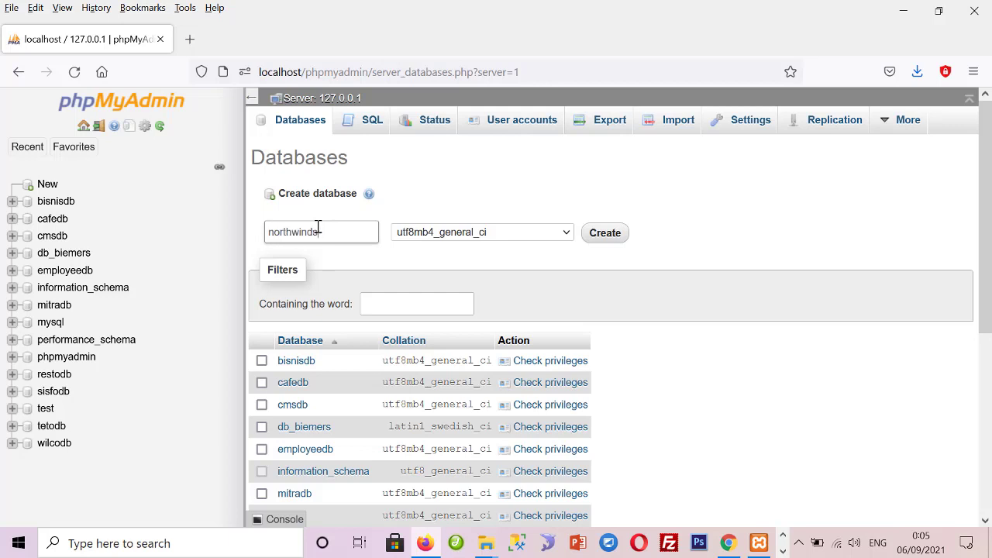
pyautogui.click(613, 244)
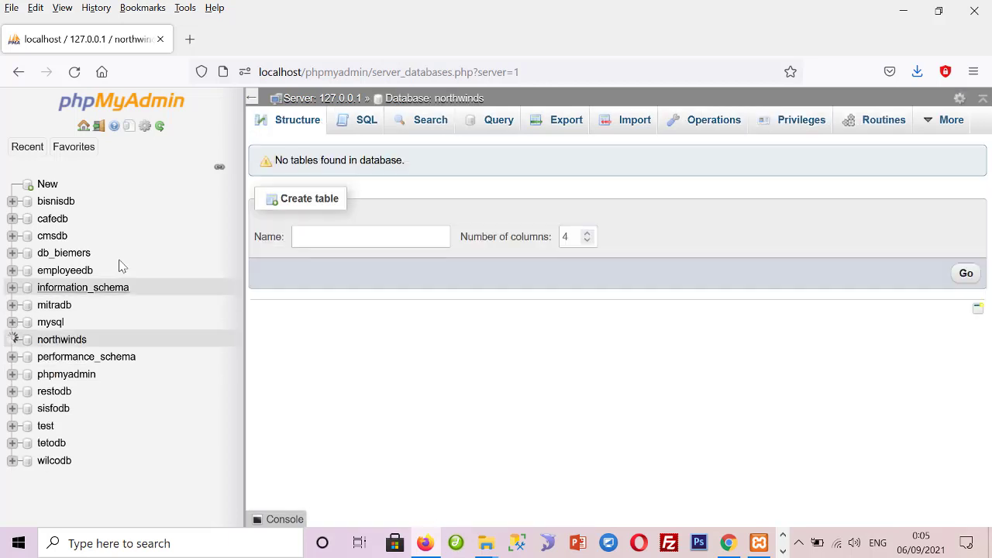
# Import northwinds.sql into northwinds, which fails with #1046 No database selected.
pyautogui.click(366, 126)
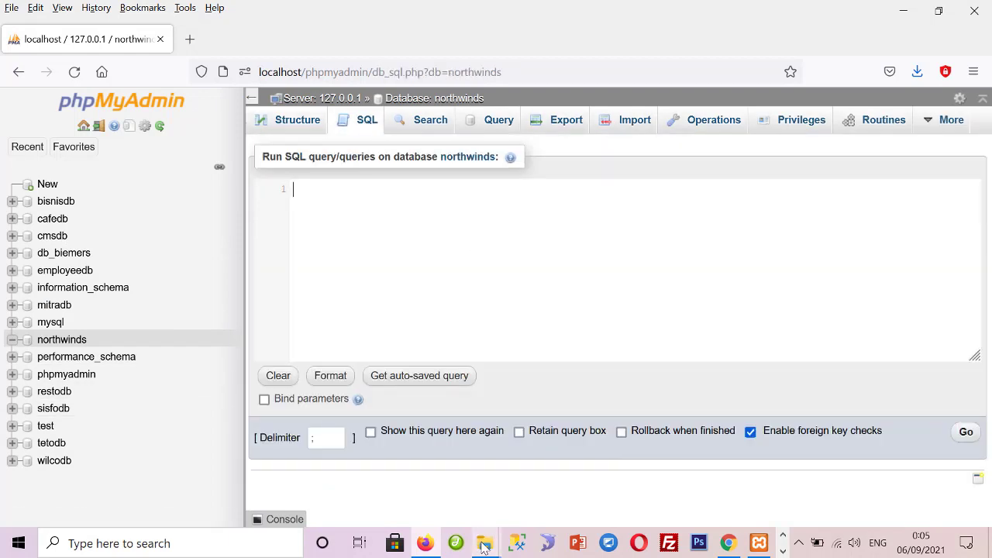
pyautogui.click(637, 124)
pyautogui.click(397, 288)
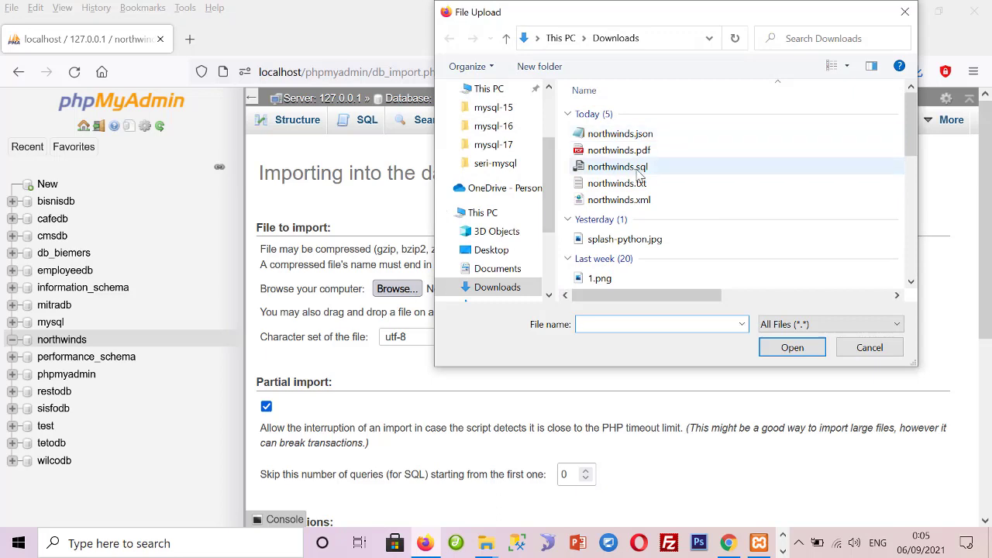
pyautogui.doubleClick(638, 168)
pyautogui.moveTo(977, 204); pyautogui.dragTo(977, 416)
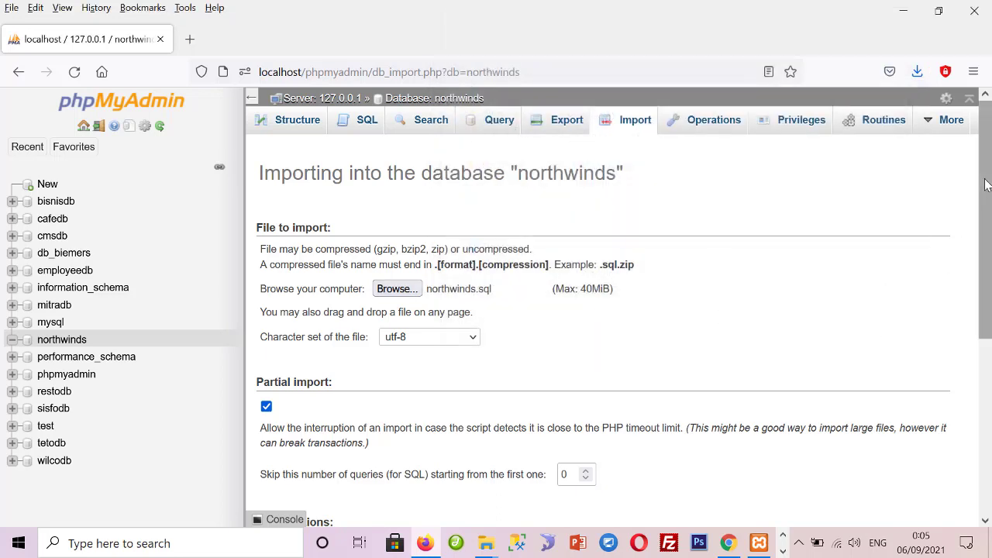
pyautogui.click(935, 484)
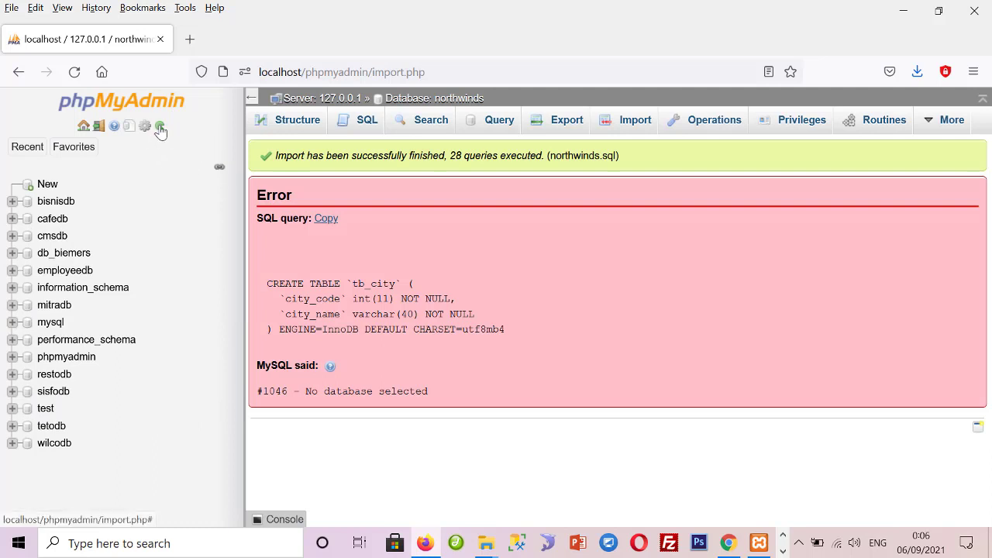
# Refresh the database list, check bisnisdb, and go back to the server home page.
pyautogui.click(160, 127)
pyautogui.click(361, 130)
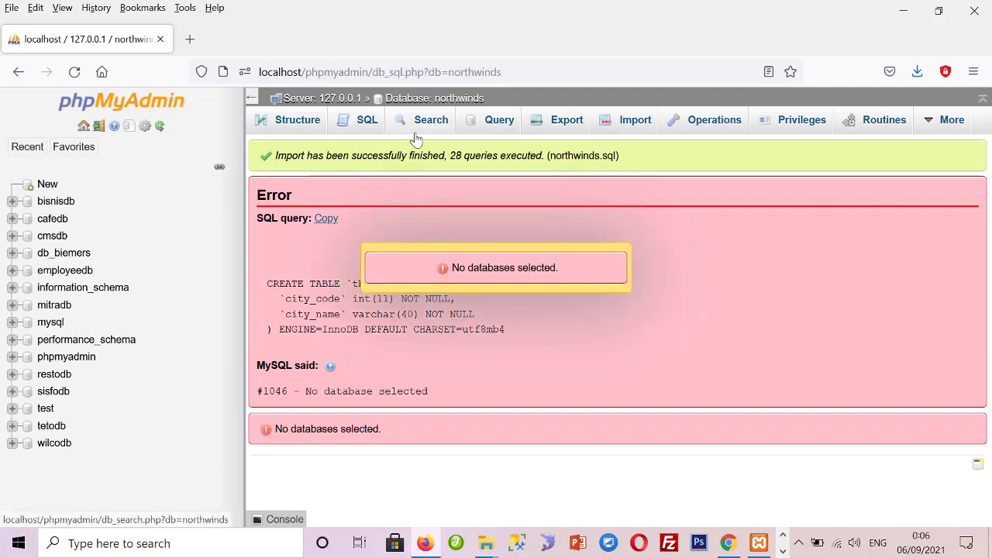
pyautogui.click(67, 209)
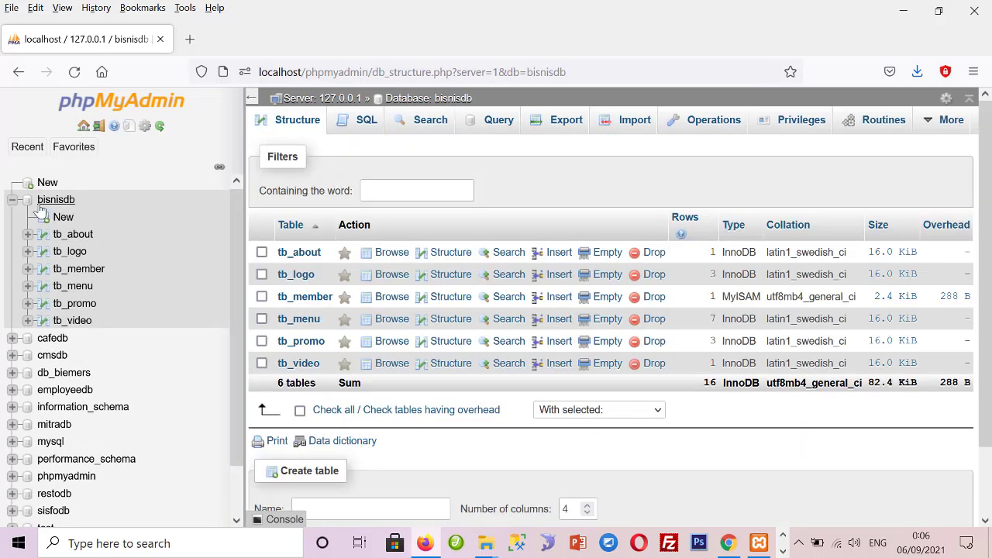
pyautogui.click(13, 201)
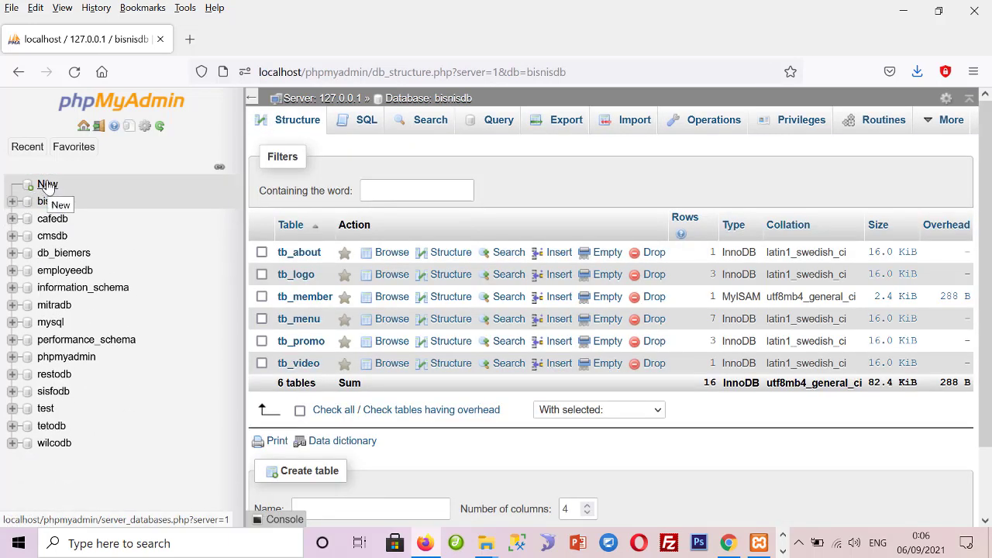
pyautogui.click(84, 126)
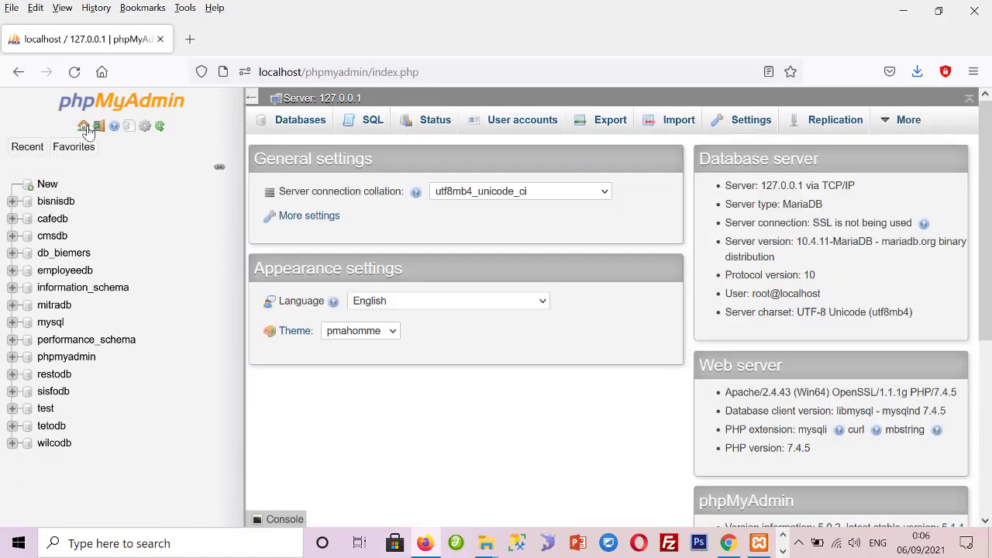
pyautogui.click(85, 127)
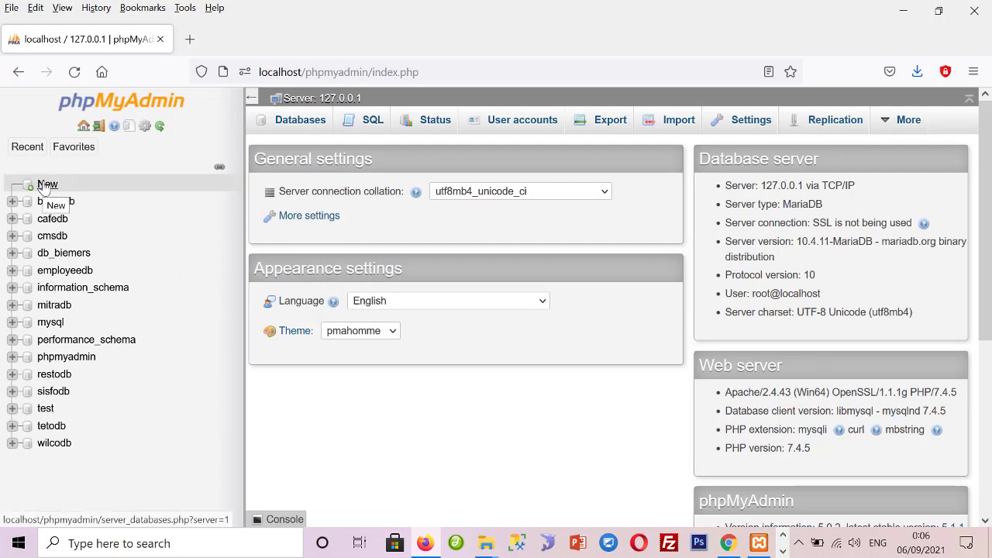
# Create a new database named northwinds and open its SQL query page.
pyautogui.click(44, 189)
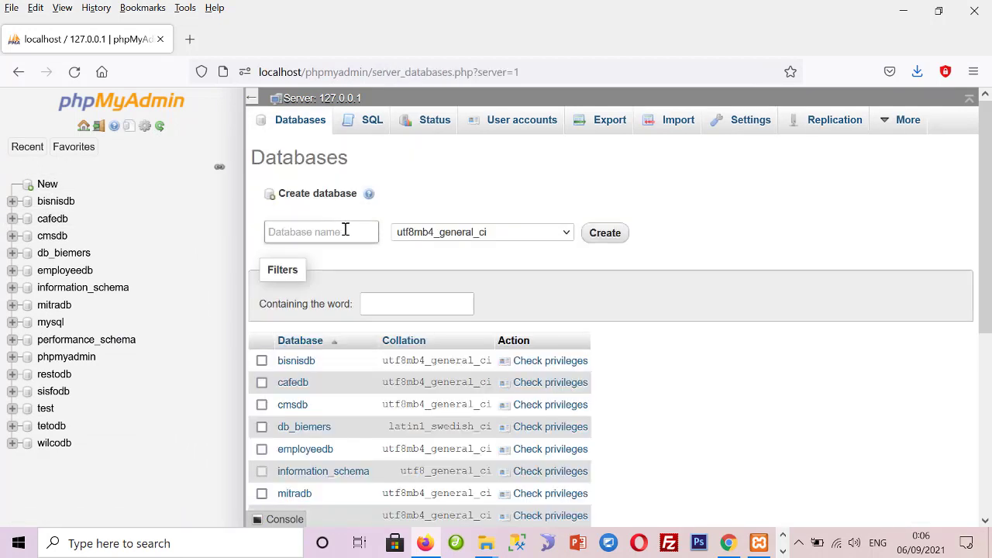
pyautogui.write('north')
pyautogui.press('Down')
pyautogui.press('Return')
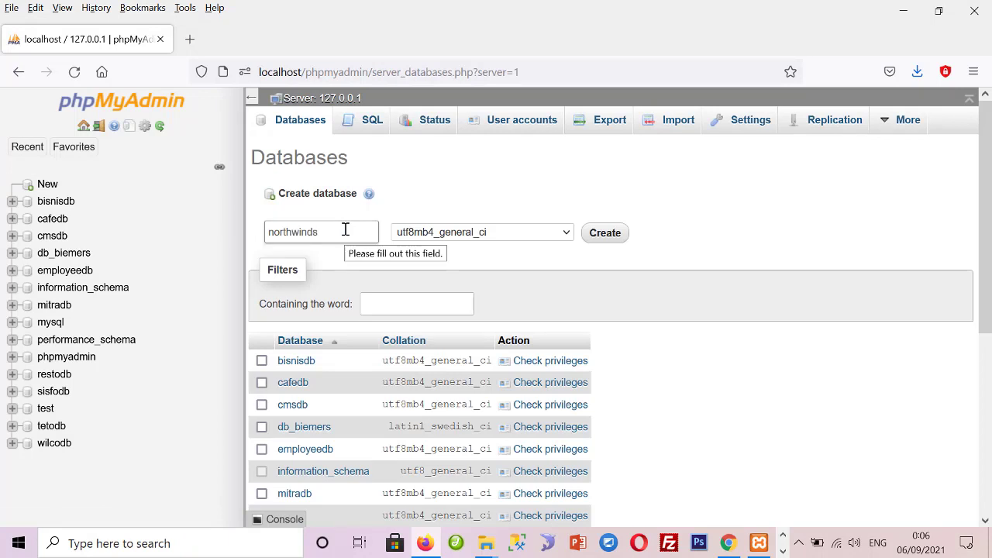
pyautogui.scroll(-2, 609, 181)
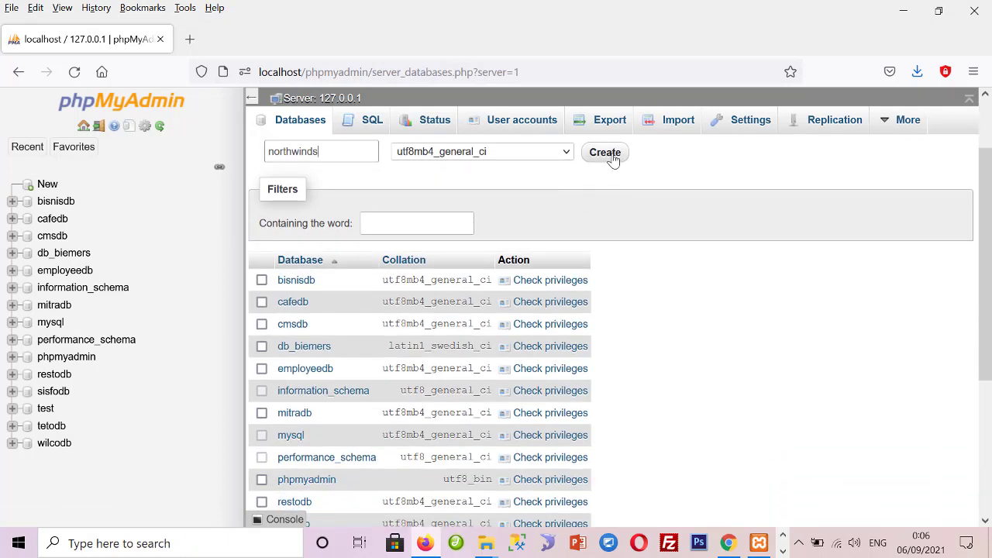
pyautogui.click(612, 155)
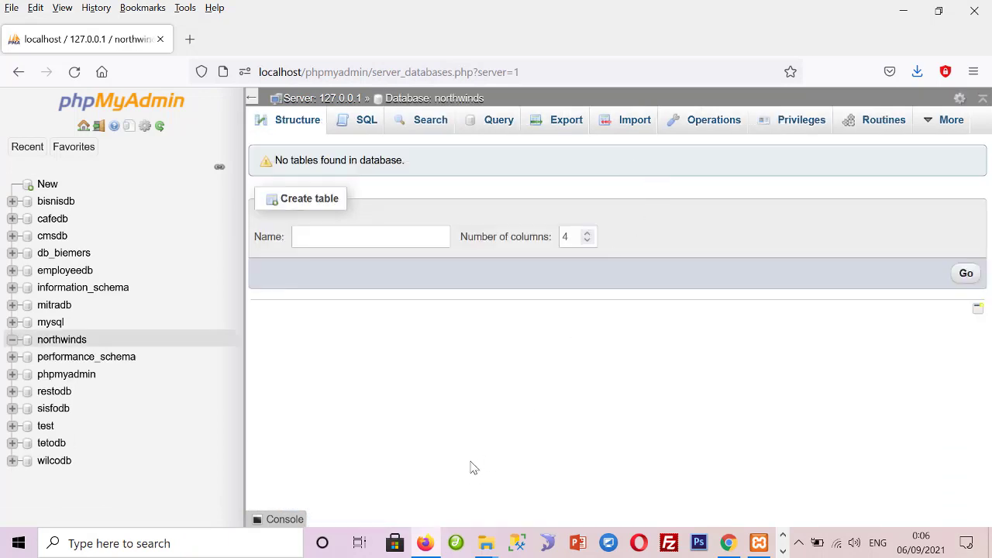
pyautogui.click(351, 119)
# Open northwinds.sql from Downloads in a maximized Notepad window.
pyautogui.click(485, 543)
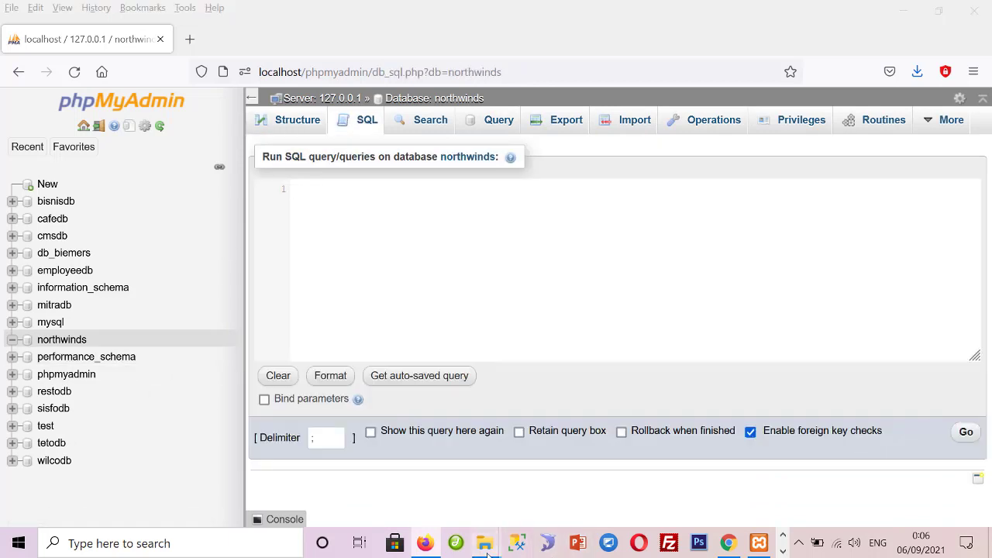
pyautogui.click(532, 476)
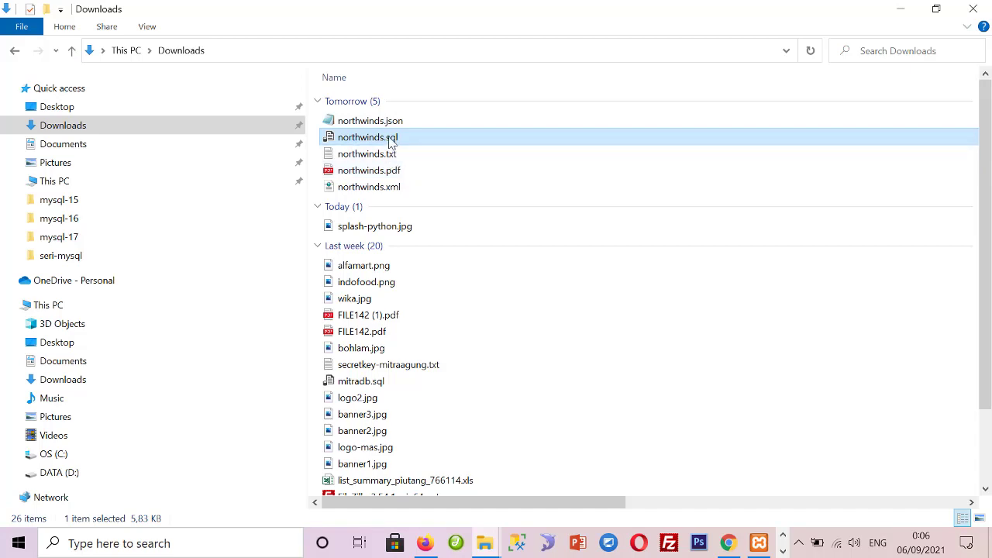
pyautogui.rightClick(394, 142)
pyautogui.moveTo(436, 266)
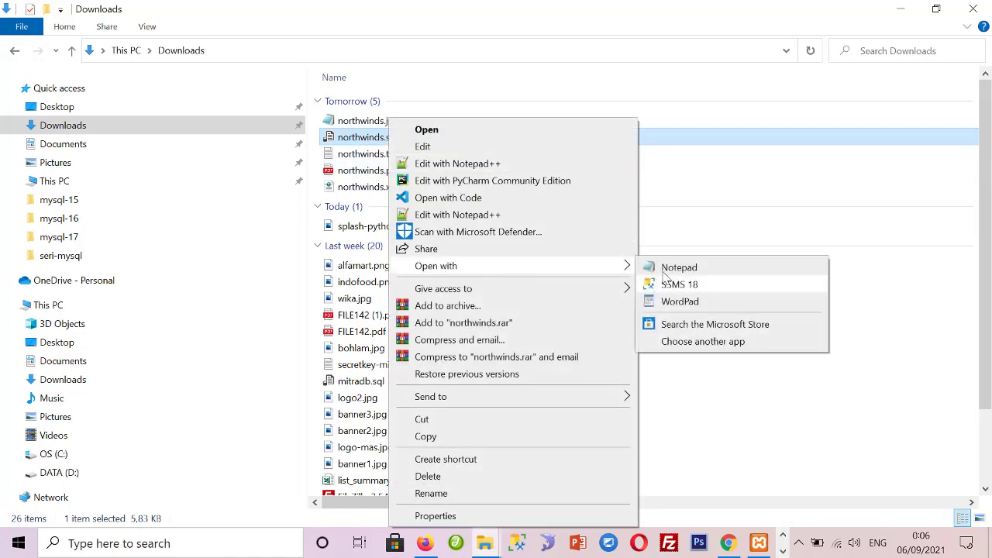
pyautogui.click(665, 267)
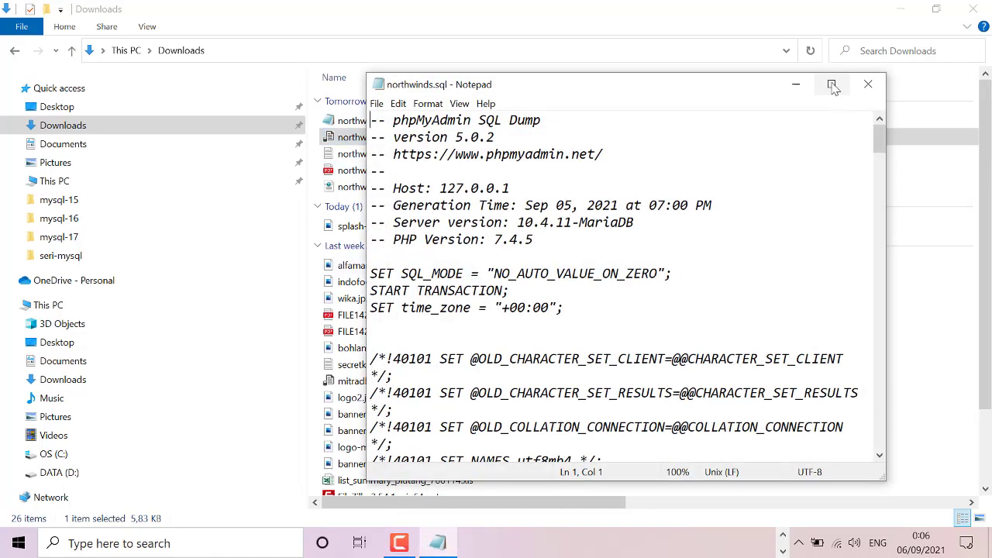
pyautogui.click(832, 84)
pyautogui.moveTo(983, 77); pyautogui.dragTo(983, 132)
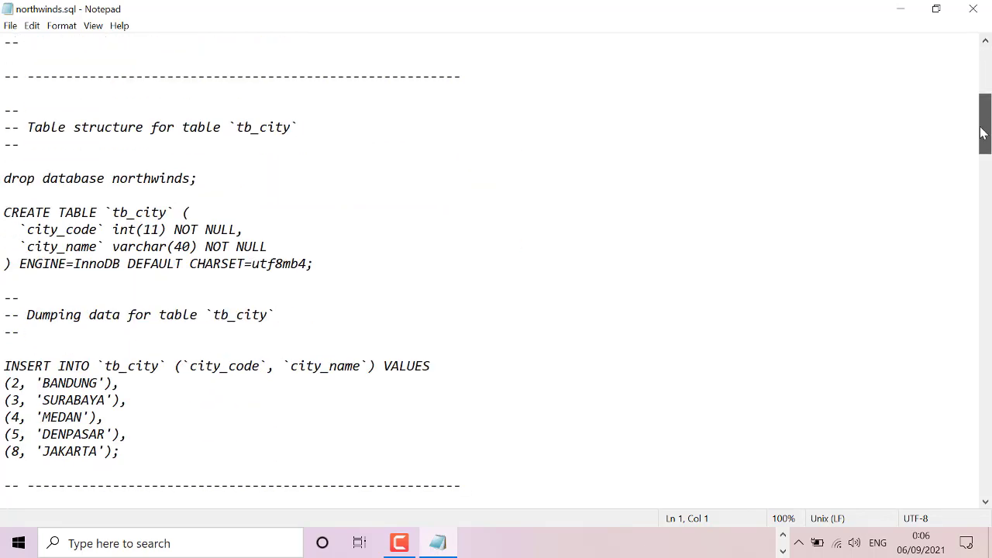
# Delete the 'drop database northwinds;' line, save the file, and return to phpMyAdmin.
pyautogui.click(197, 178)
pyautogui.hotkey('shift', 'Home')
pyautogui.press('Delete')
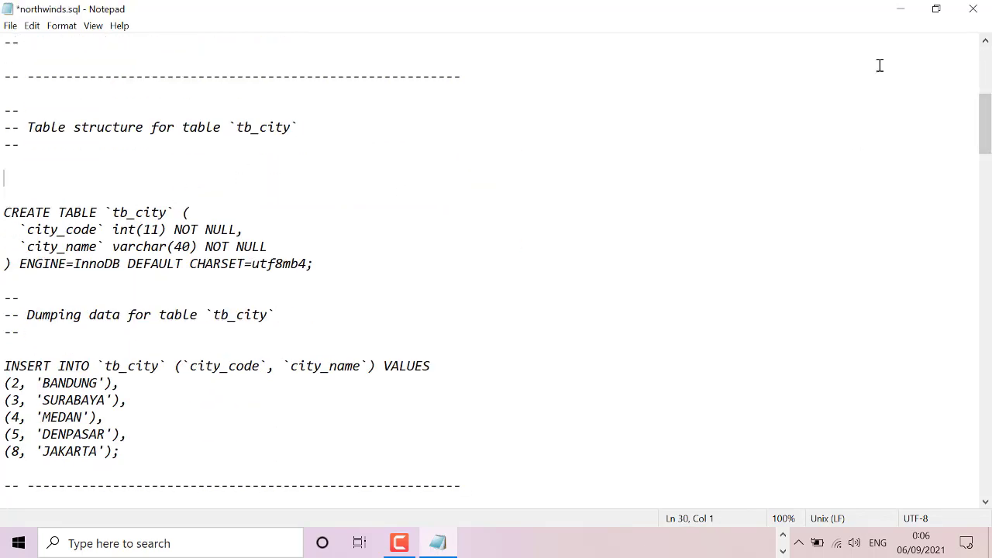
pyautogui.click(979, 11)
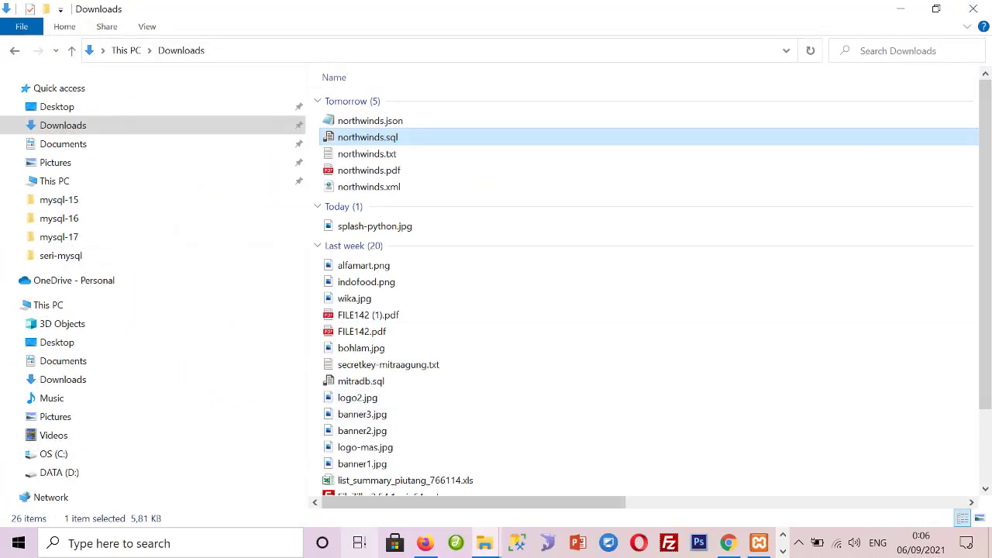
pyautogui.click(425, 544)
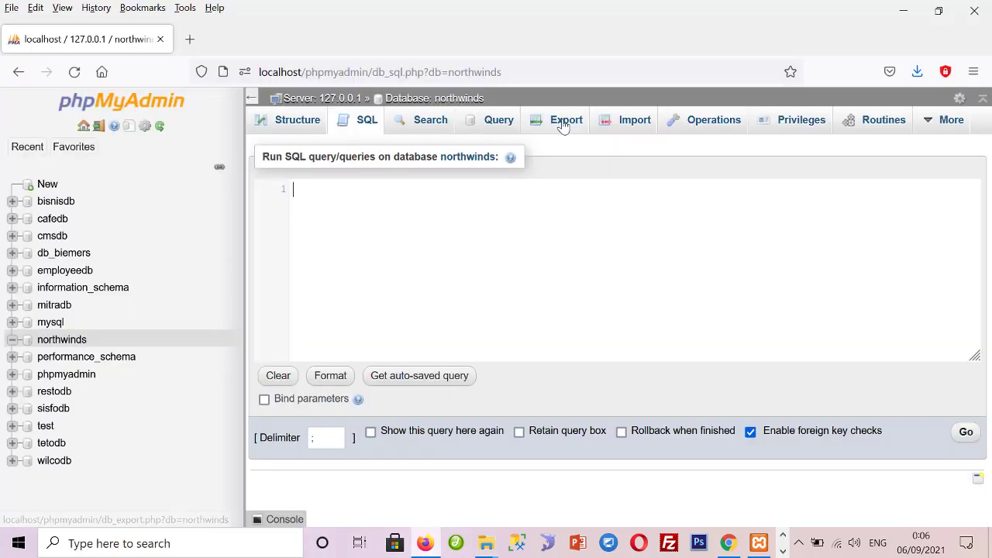
# Import the edited northwinds.sql as SQL into northwinds, completing 27 queries successfully.
pyautogui.click(626, 132)
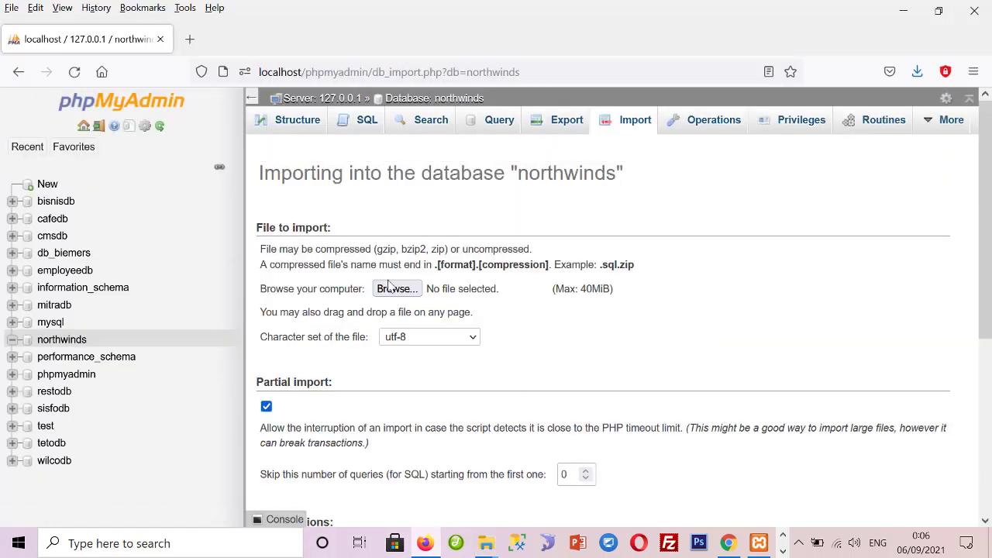
pyautogui.click(396, 288)
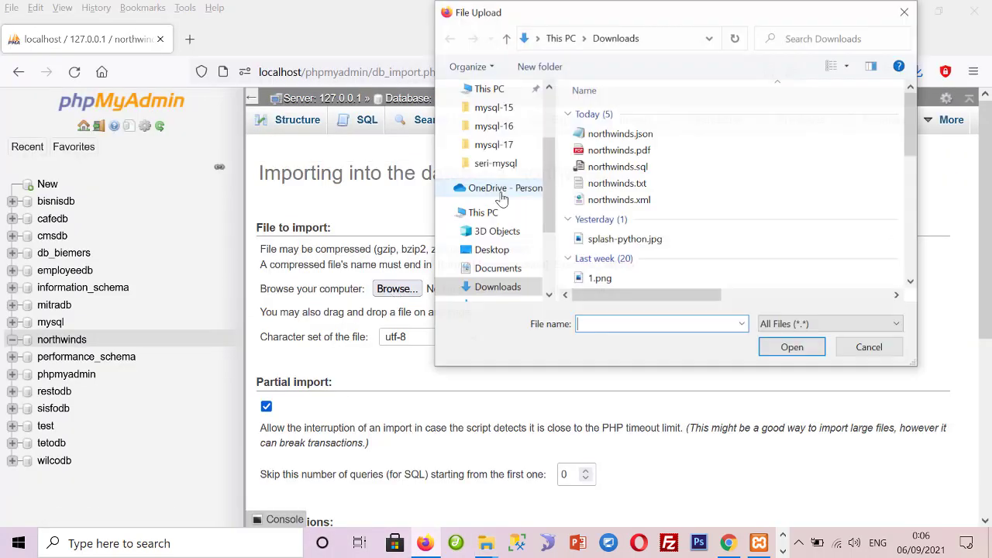
pyautogui.doubleClick(617, 167)
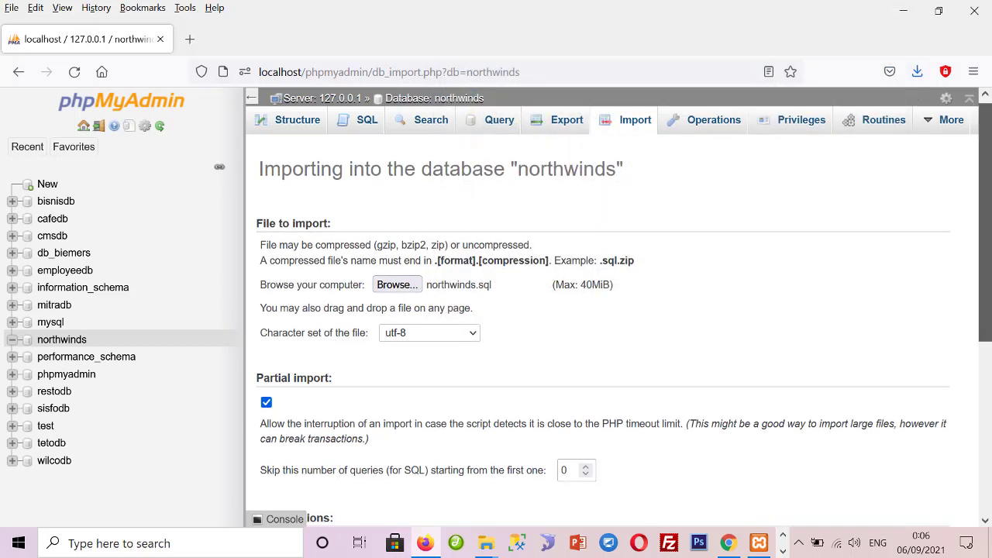
pyautogui.moveTo(990, 248); pyautogui.dragTo(991, 422)
pyautogui.click(357, 326)
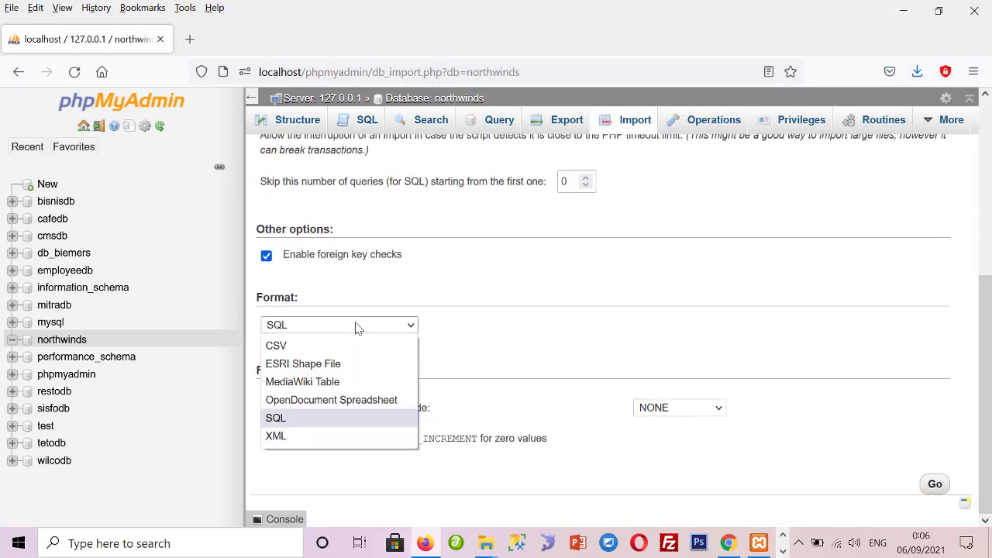
pyautogui.click(310, 418)
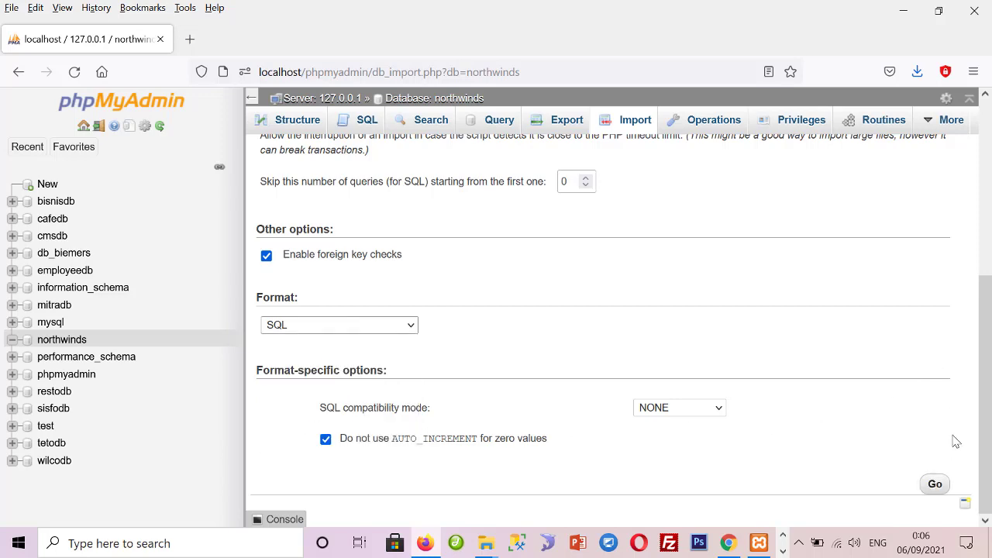
pyautogui.click(934, 488)
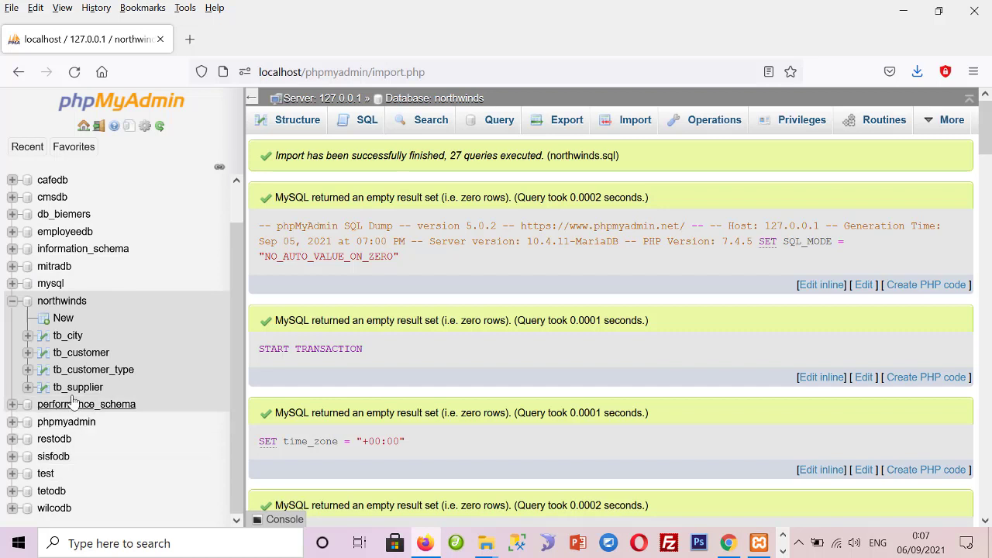
pyautogui.click(11, 301)
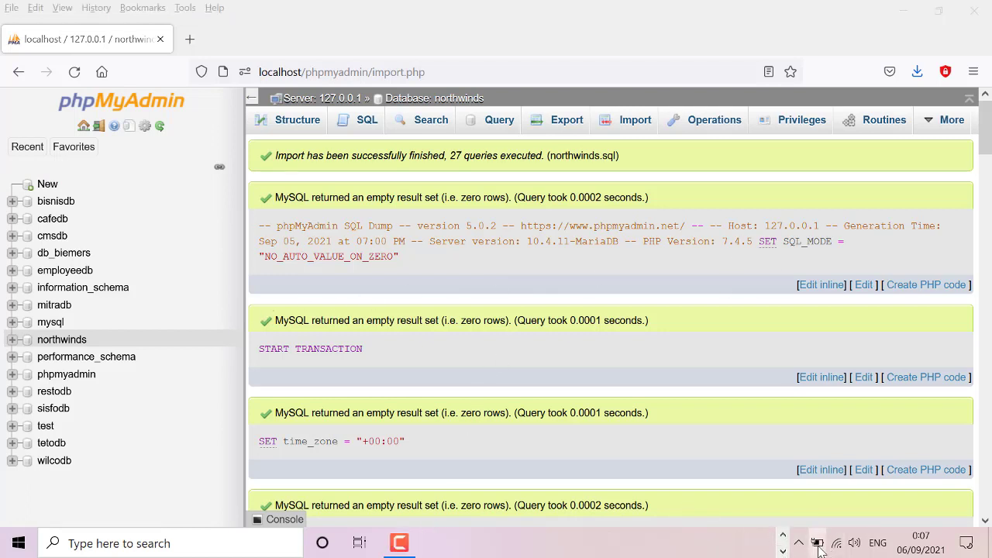
pyautogui.click(817, 543)
pyautogui.click(725, 556)
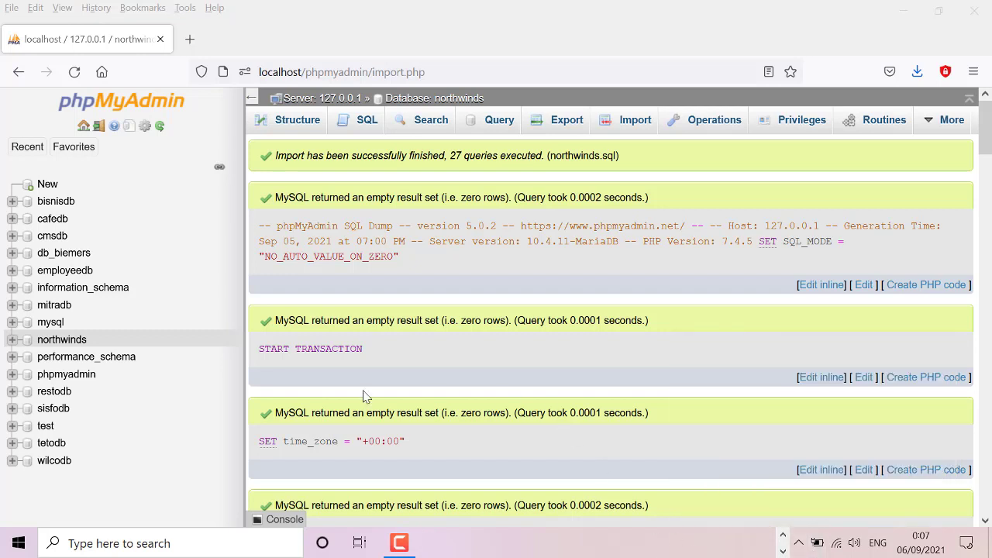